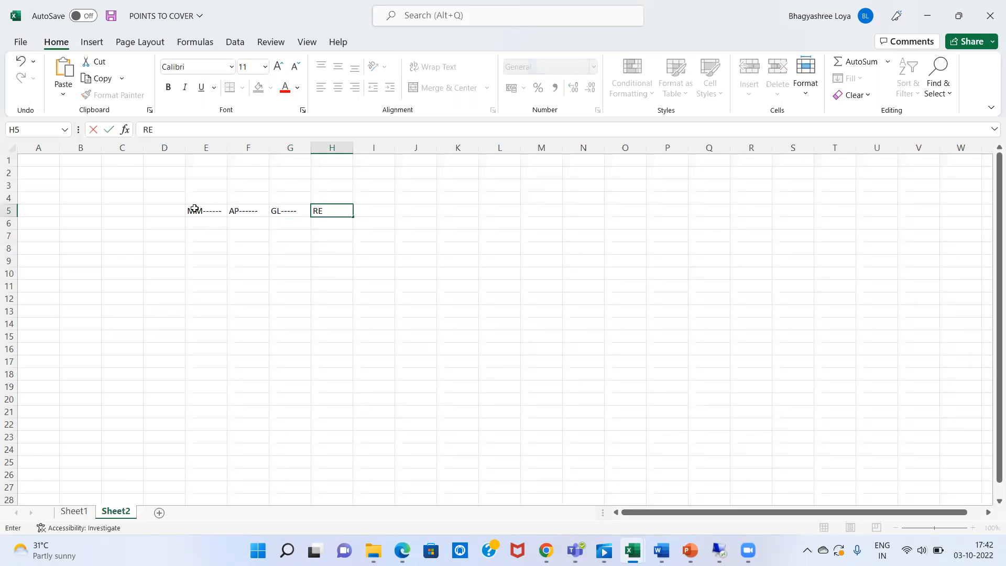
Step: Enter REPORTINGS in cell H5 and REPORTING in cell F7
{"action": "type", "text": "PORTINGS"}
{"action": "key", "text": "Return"}
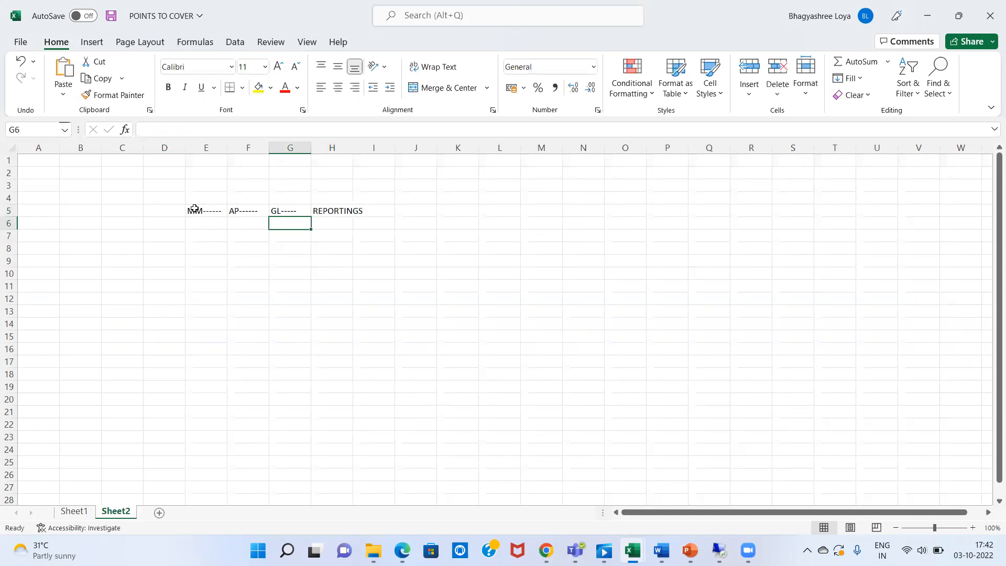
{"action": "key", "text": "Left"}
{"action": "key", "text": "Up"}
{"action": "key", "text": "Down"}
{"action": "key", "text": "Up"}
{"action": "key", "text": "Left"}
{"action": "key", "text": "Right"}
{"action": "key", "text": "Down"}
{"action": "key", "text": "Down"}
{"action": "type", "text": "REPORTING"}
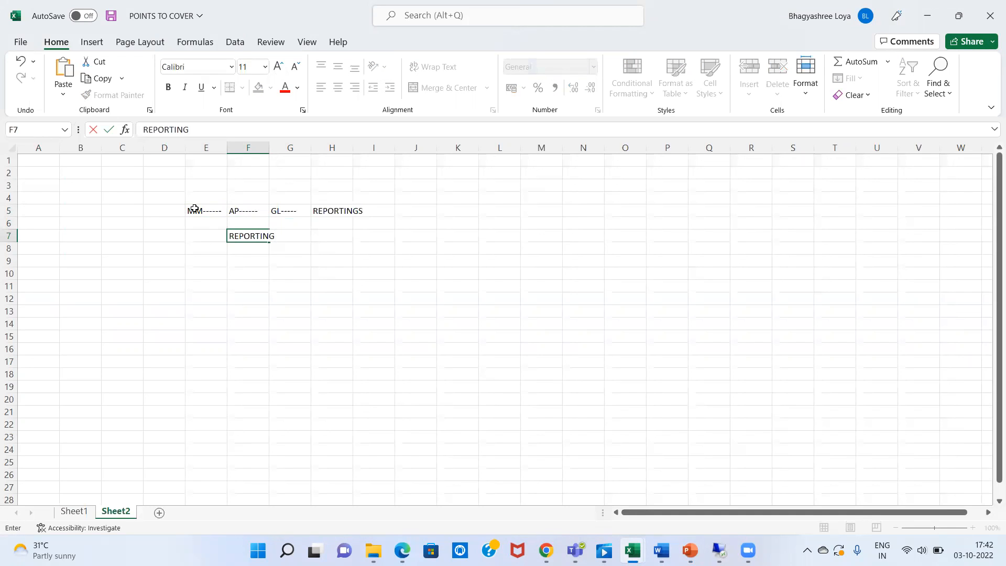
{"action": "key", "text": "Return"}
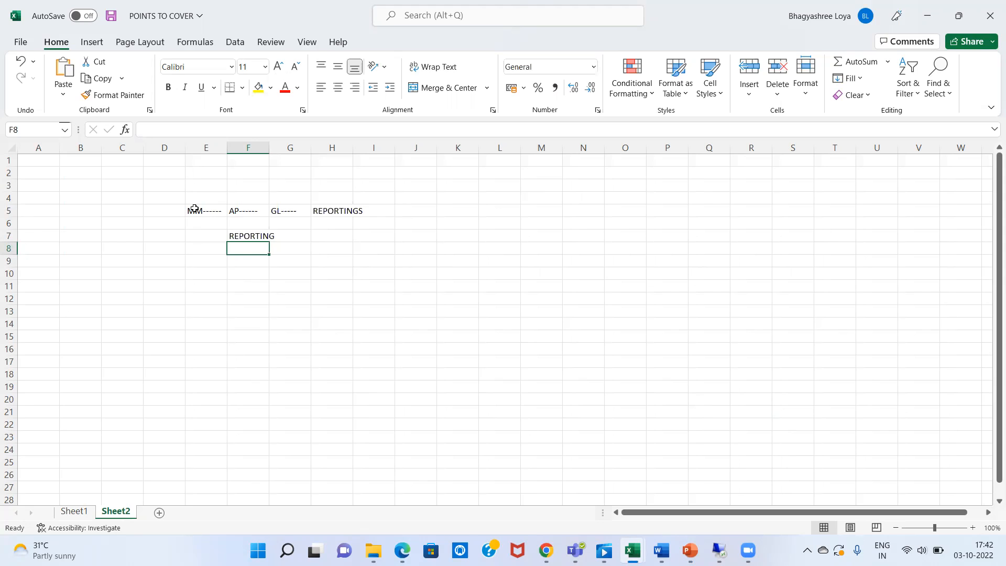
Step: Enter FI in cell F4, directly above the AP entry
{"action": "key", "text": "Up"}
{"action": "key", "text": "Up"}
{"action": "key", "text": "Up"}
{"action": "key", "text": "Left"}
{"action": "key", "text": "Right"}
{"action": "key", "text": "Left"}
{"action": "key", "text": "Up"}
{"action": "key", "text": "Down"}
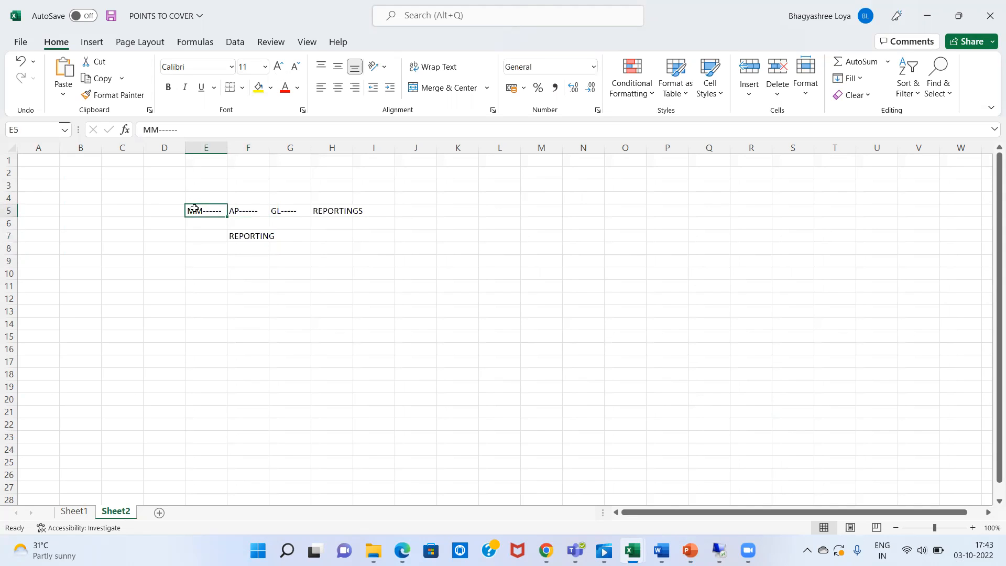
{"action": "key", "text": "Right"}
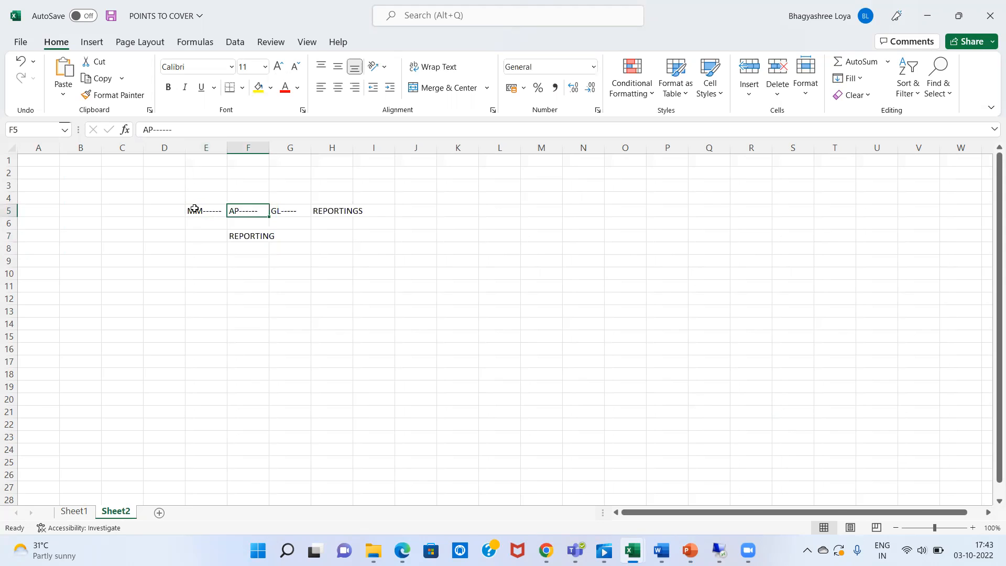
{"action": "key", "text": "Up"}
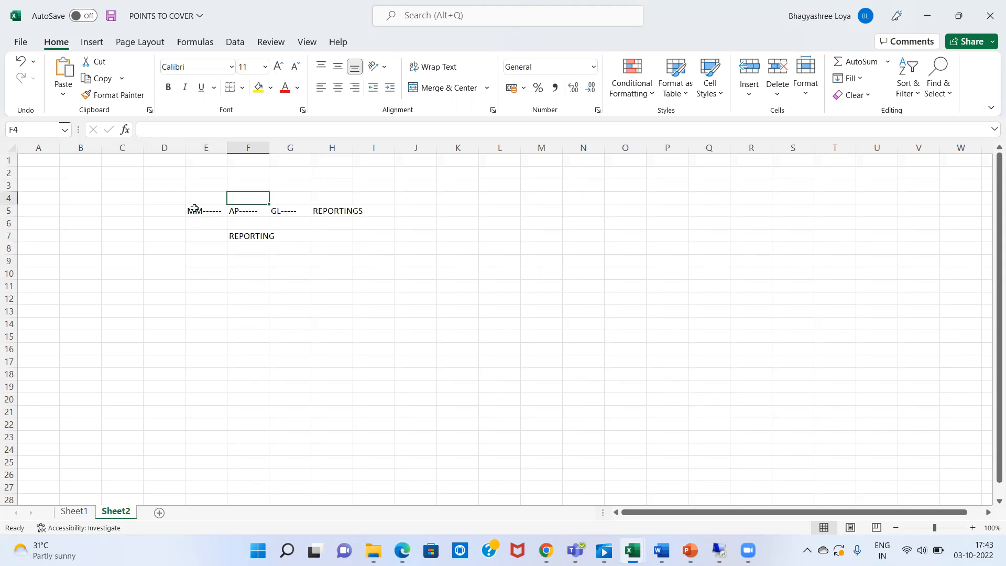
{"action": "type", "text": "F"}
{"action": "key", "text": "Return"}
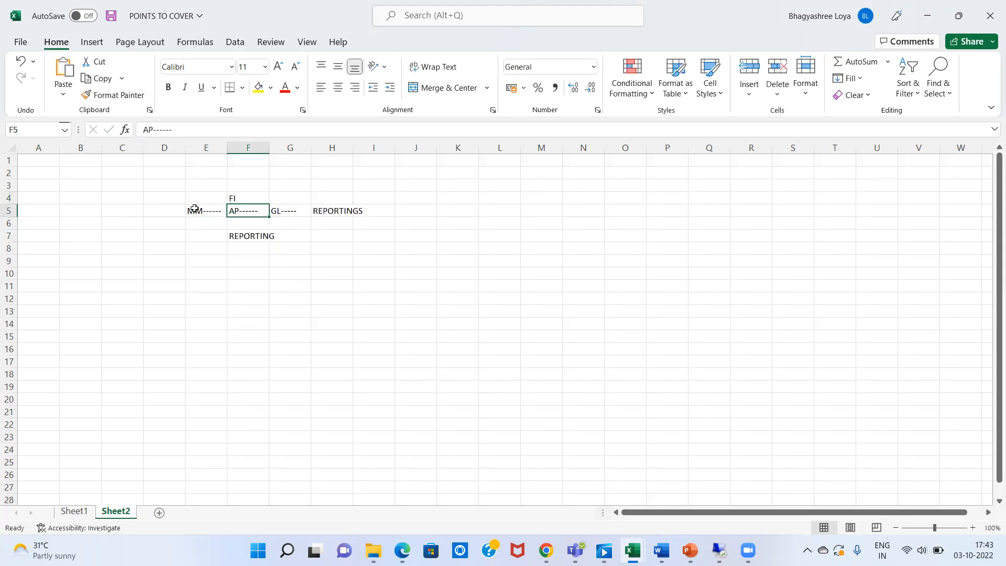
{"action": "key", "text": "Right"}
{"action": "key", "text": "Left"}
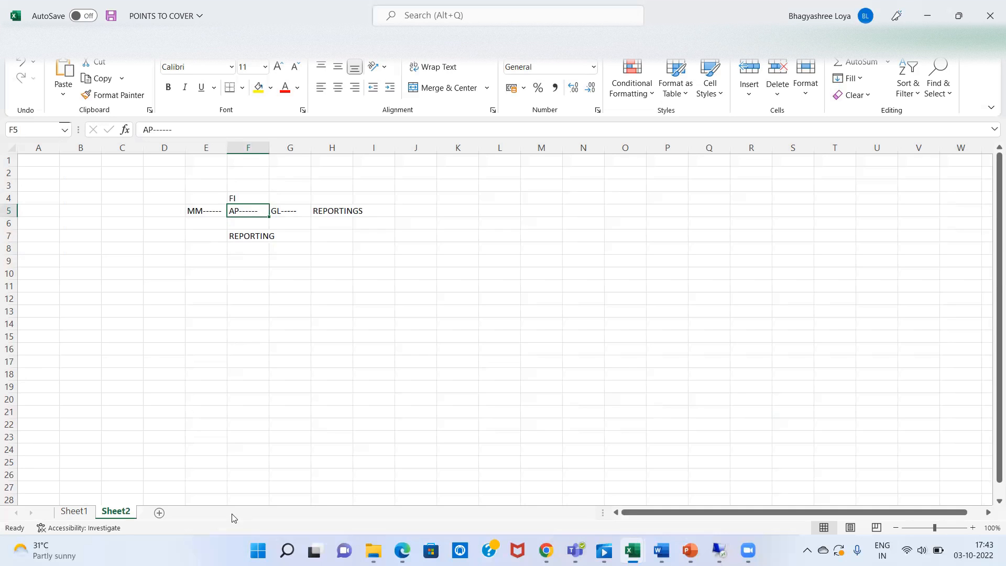
Step: Switch to the remote SAP session and display the SAP Reference IMG from the project customizing screen
{"action": "left_click", "coordinate": [719, 549]}
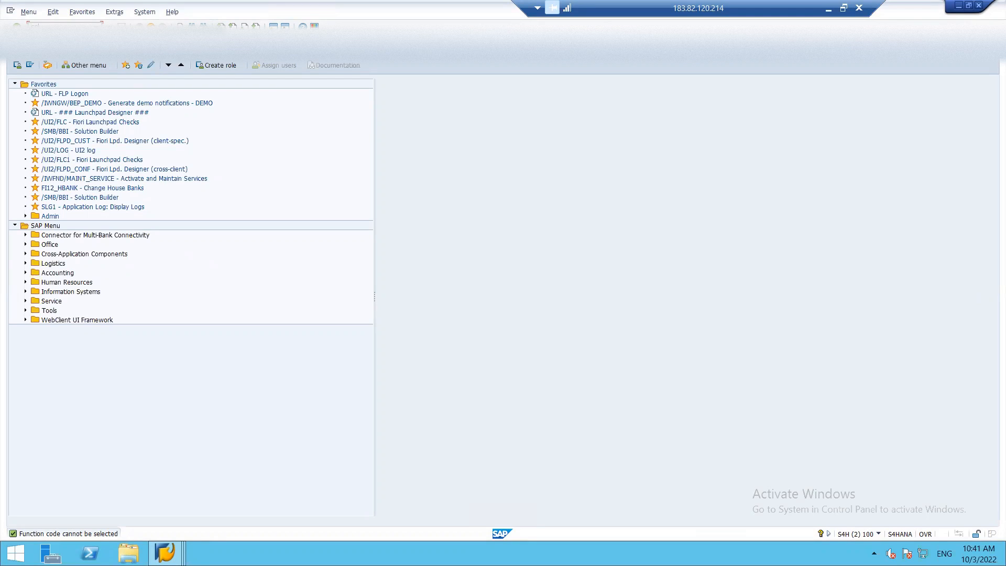
{"action": "key", "text": "Return"}
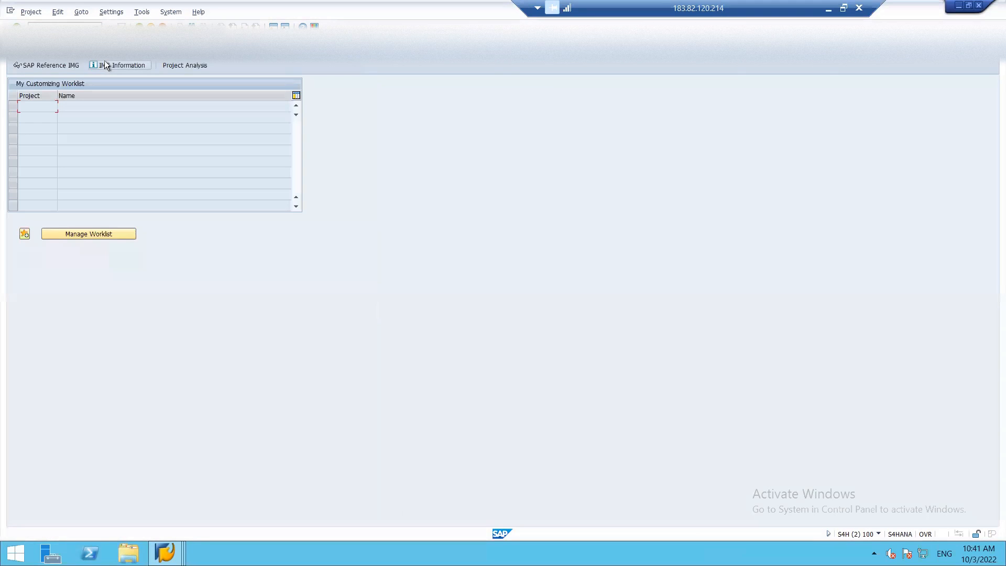
{"action": "left_click", "coordinate": [62, 68]}
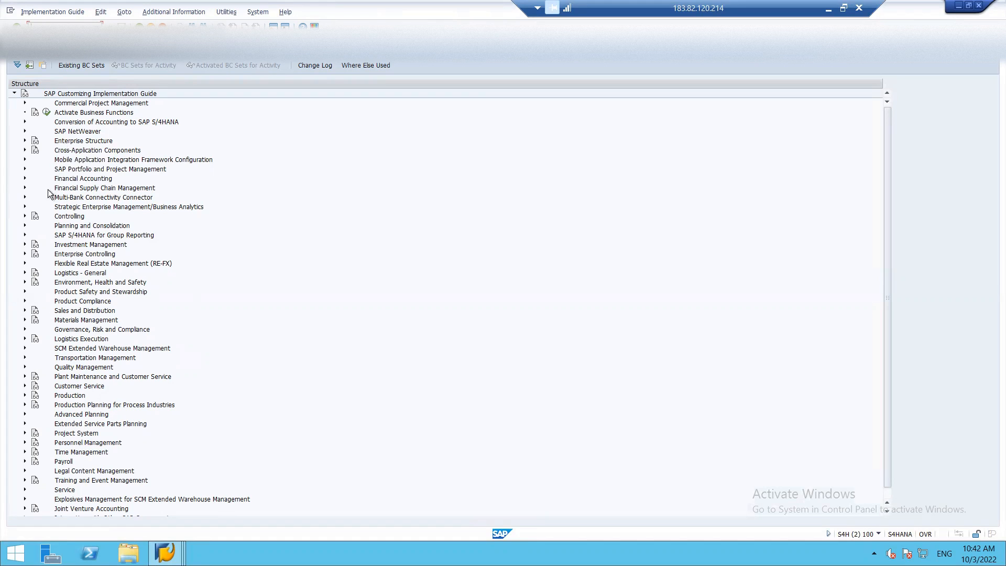
Step: Open Define BP Roles under Cross-Application Components, SAP Business Partner, Business Partner, Basic Settings, Business Partner Roles
{"action": "left_click", "coordinate": [24, 149]}
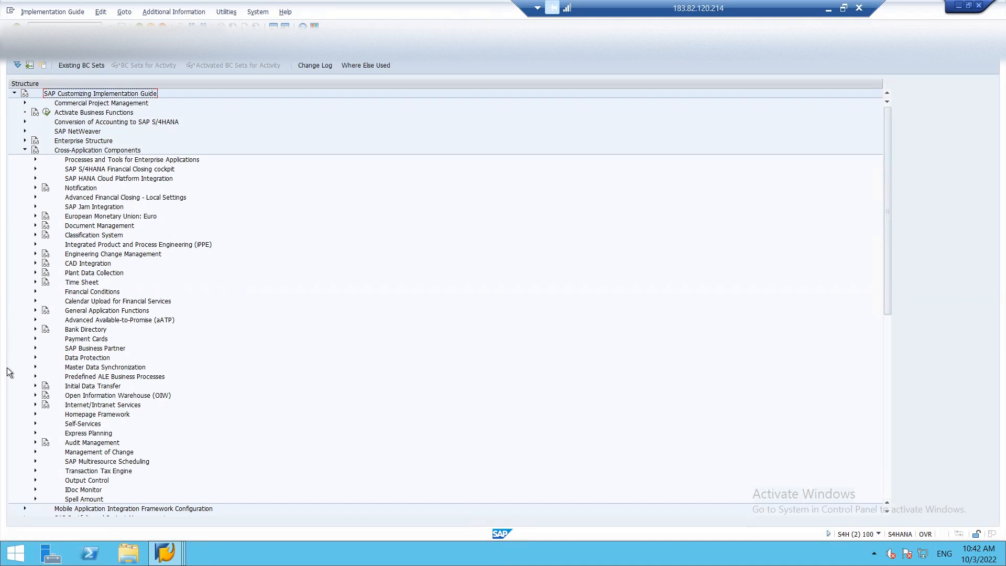
{"action": "left_click", "coordinate": [35, 348]}
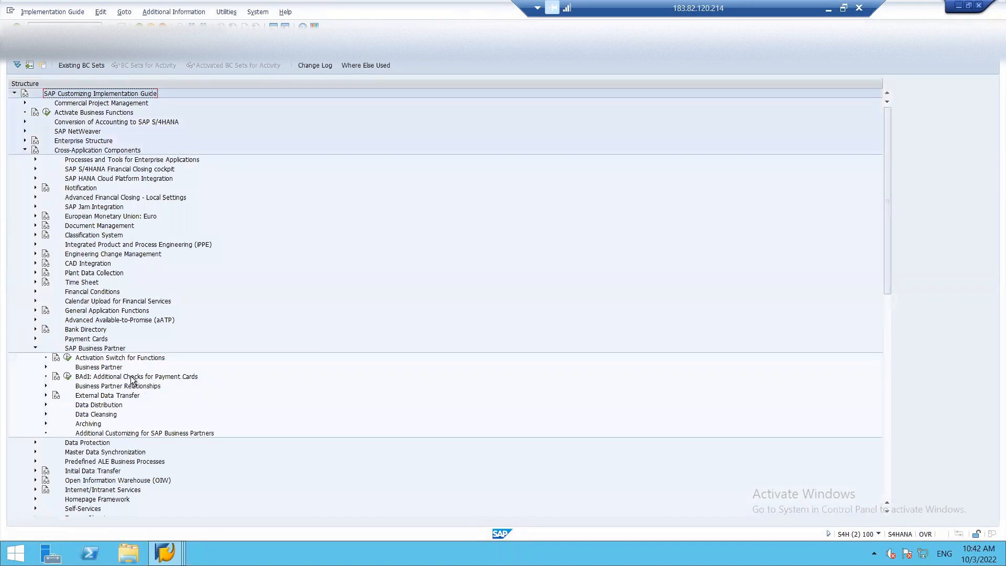
{"action": "left_click", "coordinate": [46, 366]}
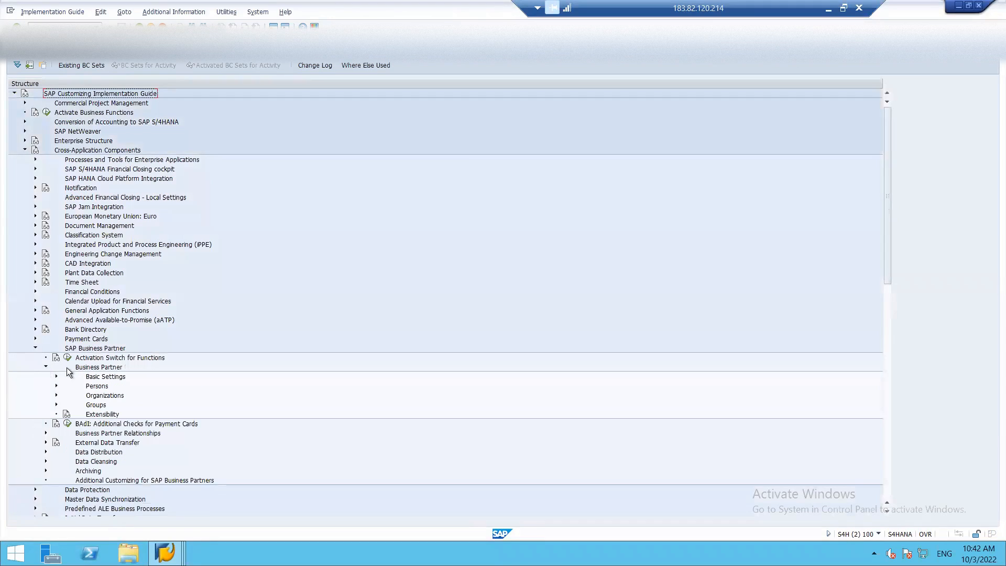
{"action": "left_click", "coordinate": [56, 376]}
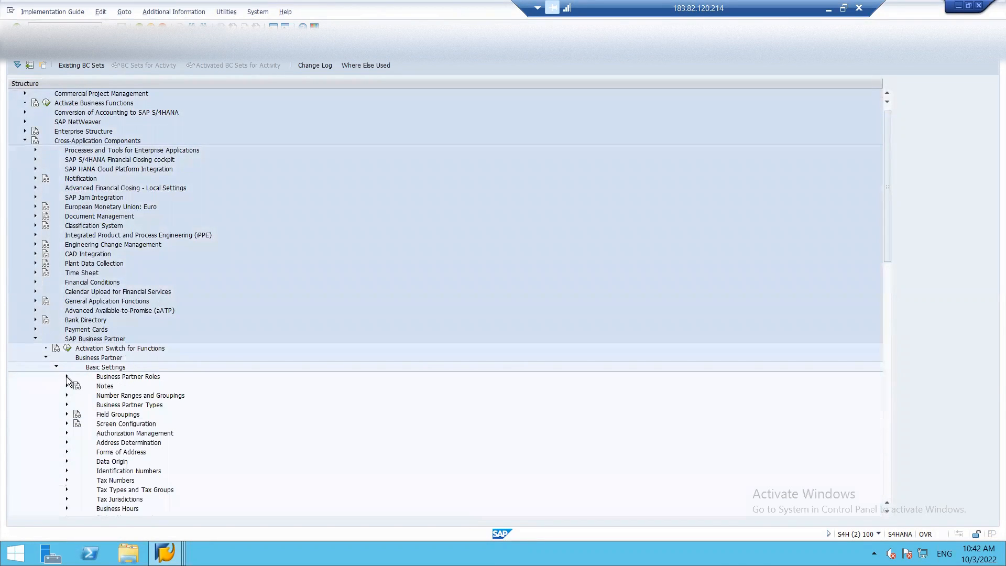
{"action": "left_click", "coordinate": [67, 376]}
{"action": "left_click", "coordinate": [99, 395]}
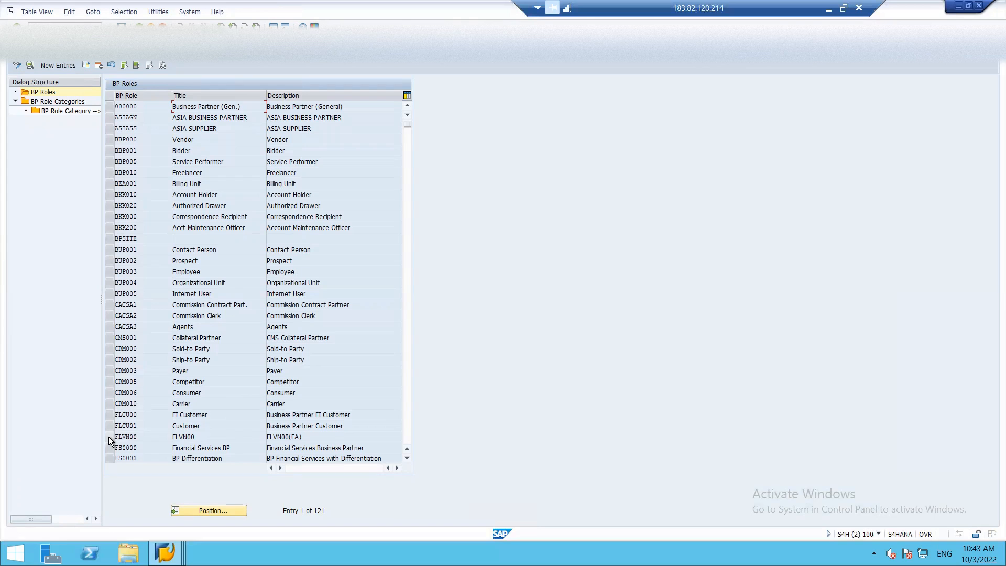
Step: Review BP role FLVN00 and the BP role categories, then return to the implementation guide and collapse Business Partner Roles
{"action": "left_click", "coordinate": [108, 436]}
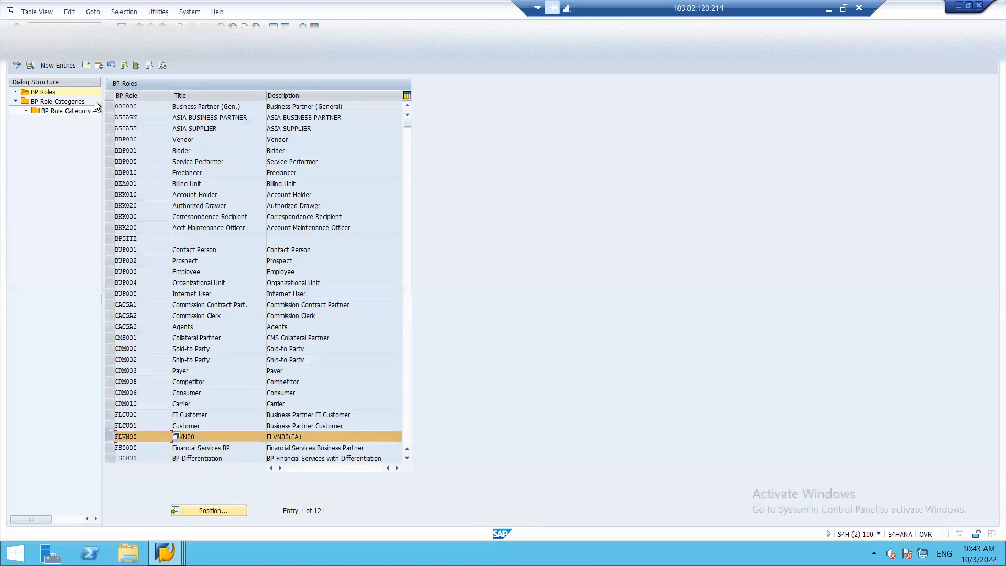
{"action": "left_click", "coordinate": [65, 102]}
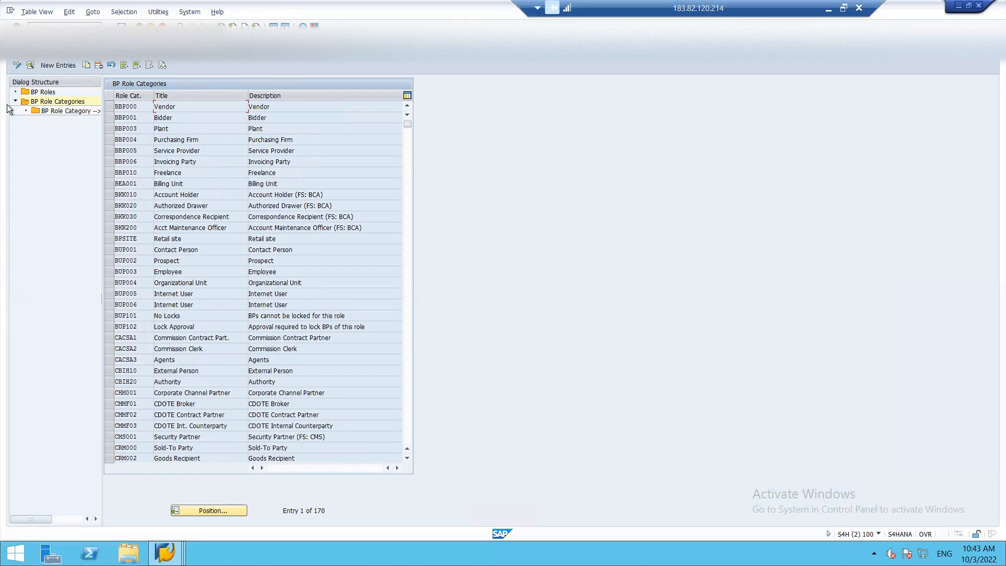
{"action": "double_click", "coordinate": [36, 108]}
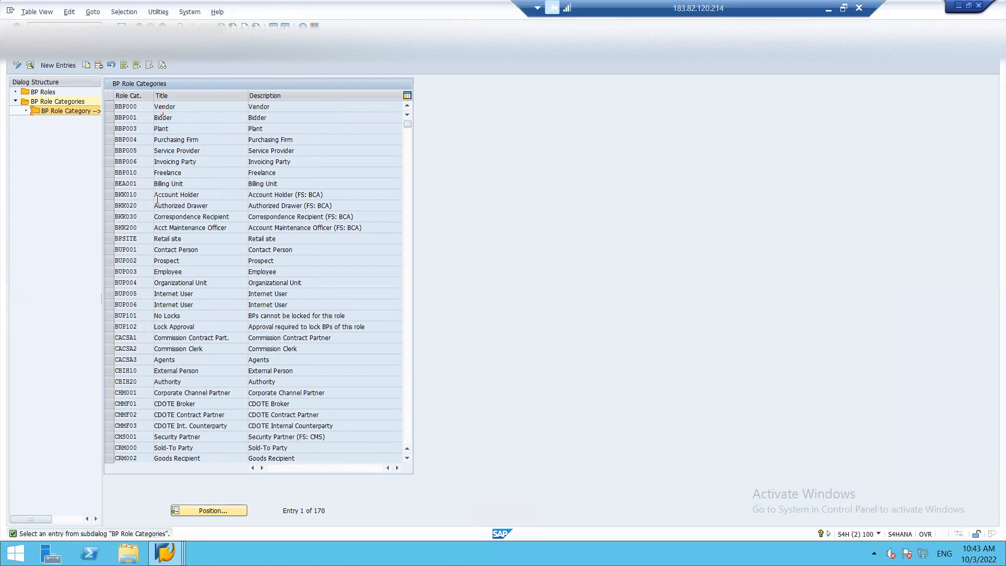
{"action": "key", "text": "F3"}
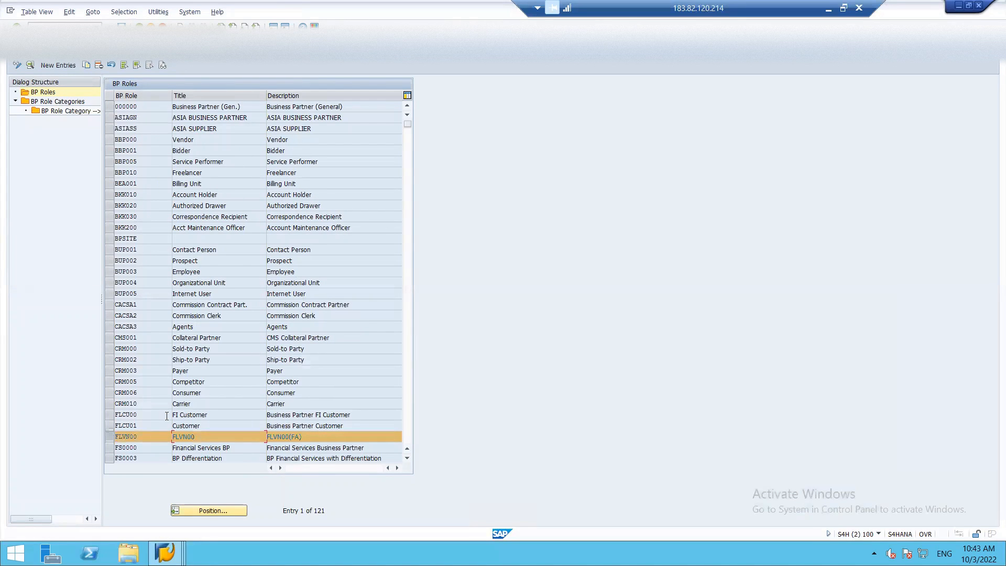
{"action": "key", "text": "F3"}
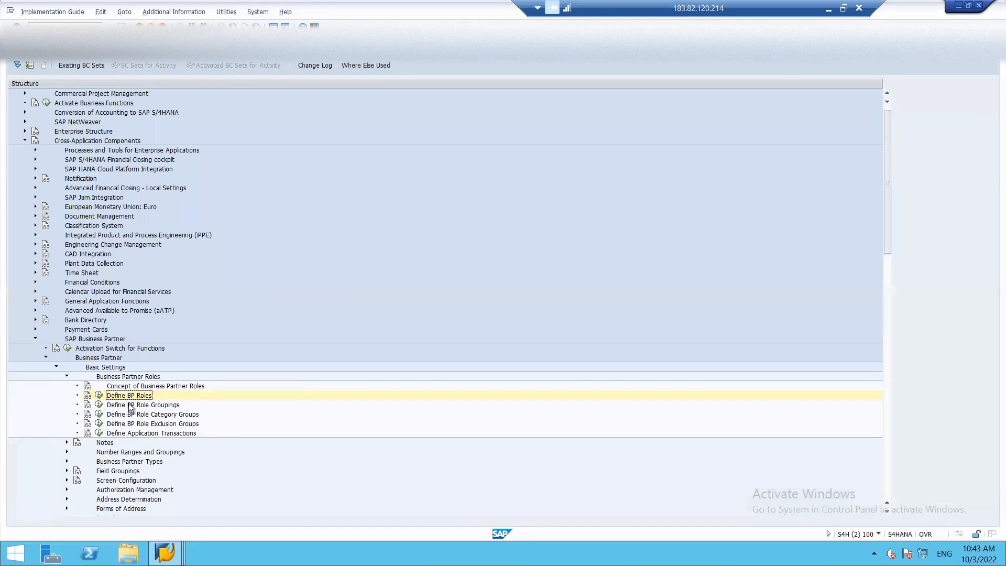
{"action": "left_click", "coordinate": [65, 376]}
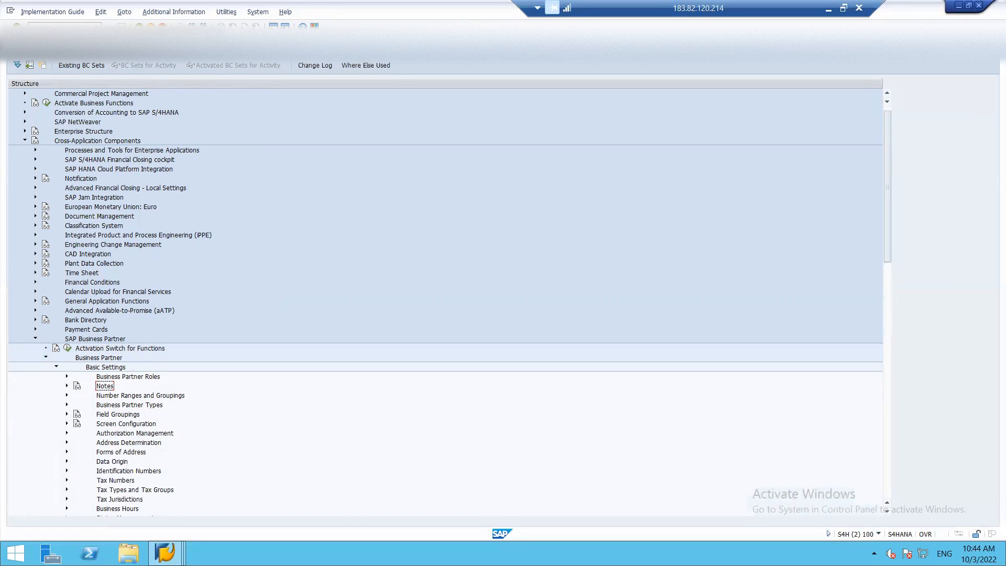
Step: Start an additional SAP session and display the SAP Reference IMG in it
{"action": "left_click", "coordinate": [273, 27]}
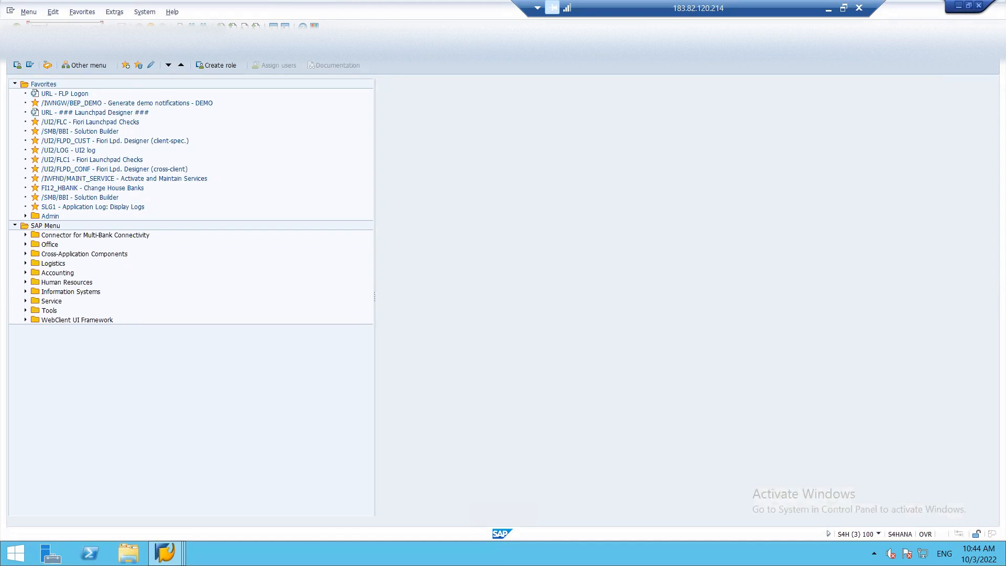
{"action": "key", "text": "Return"}
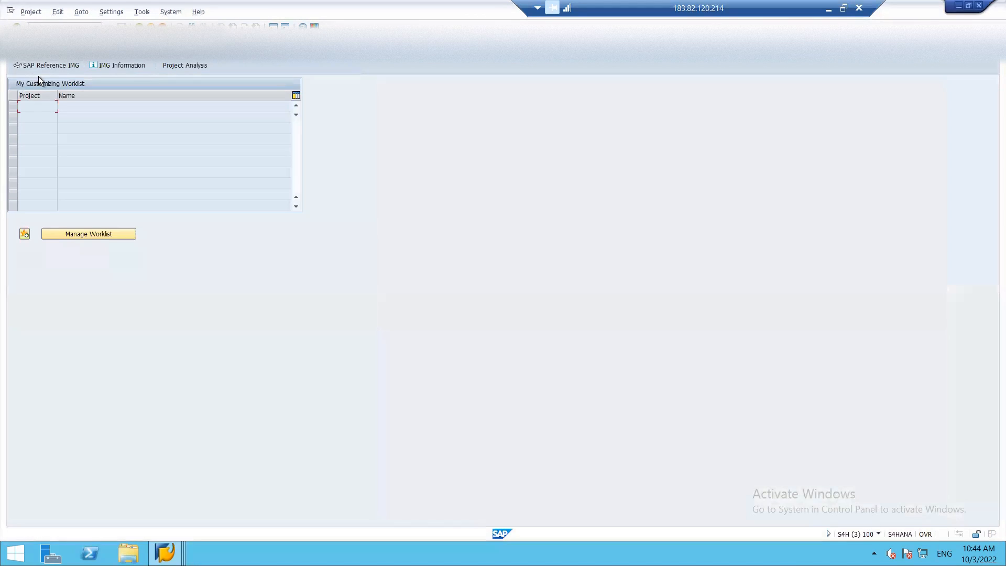
{"action": "left_click", "coordinate": [49, 67]}
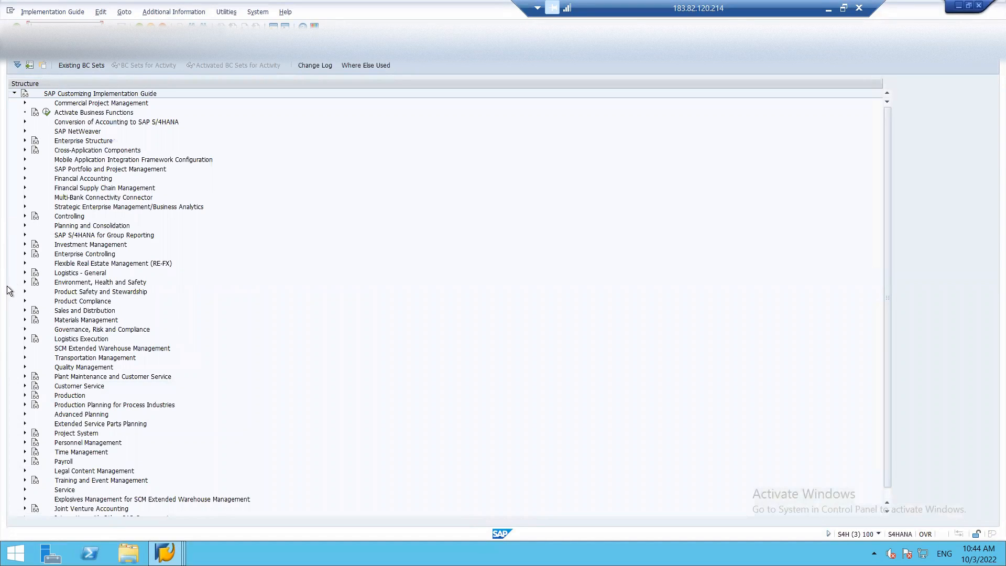
Step: Open Define Account Groups with Screen Layout (Vendors) under Financial Accounting, Accounts Receivable and Accounts Payable, Vendor Accounts, Master Data preparations
{"action": "left_click", "coordinate": [25, 179]}
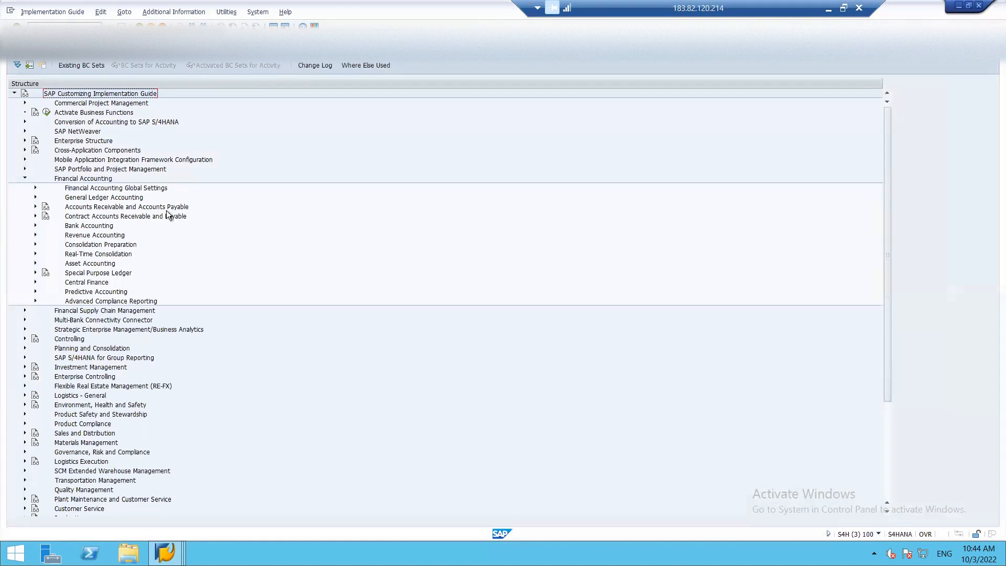
{"action": "left_click", "coordinate": [35, 207]}
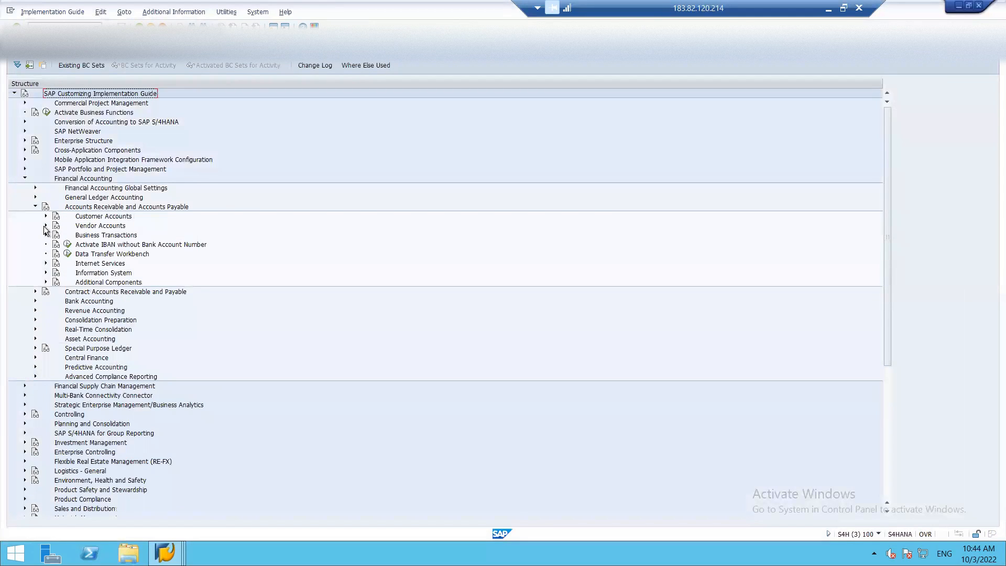
{"action": "left_click", "coordinate": [46, 226]}
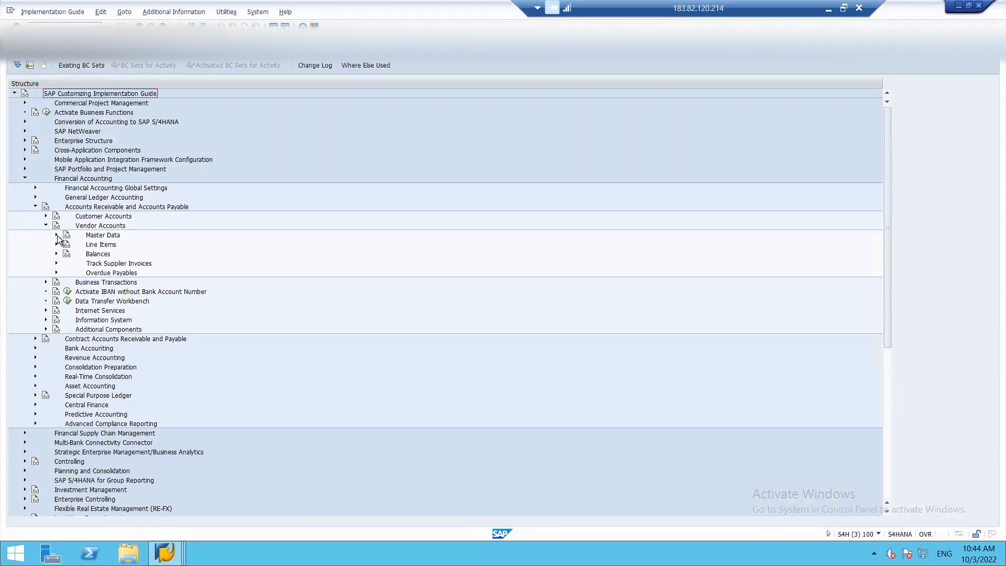
{"action": "left_click", "coordinate": [56, 236]}
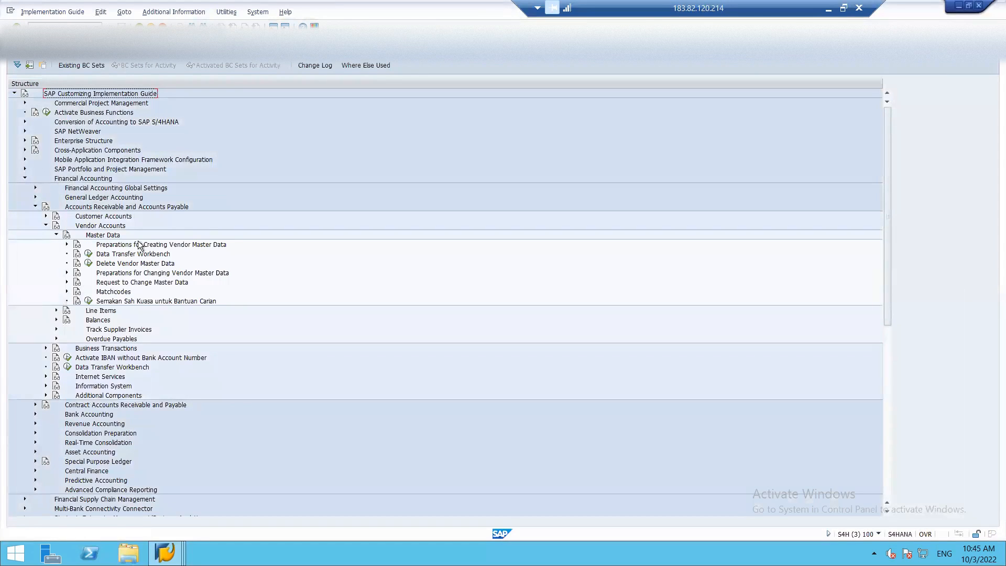
{"action": "left_click", "coordinate": [67, 245]}
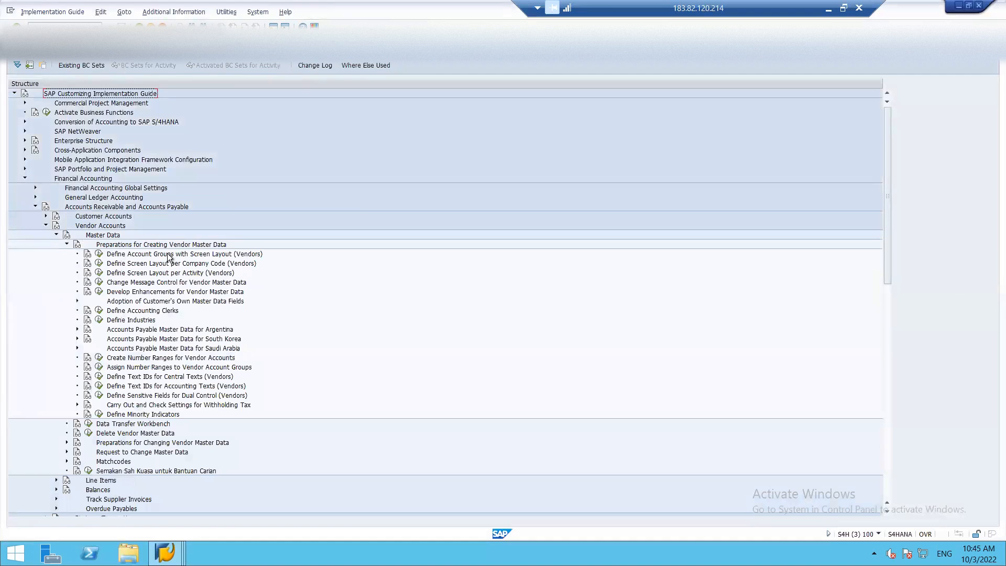
{"action": "left_click", "coordinate": [98, 255]}
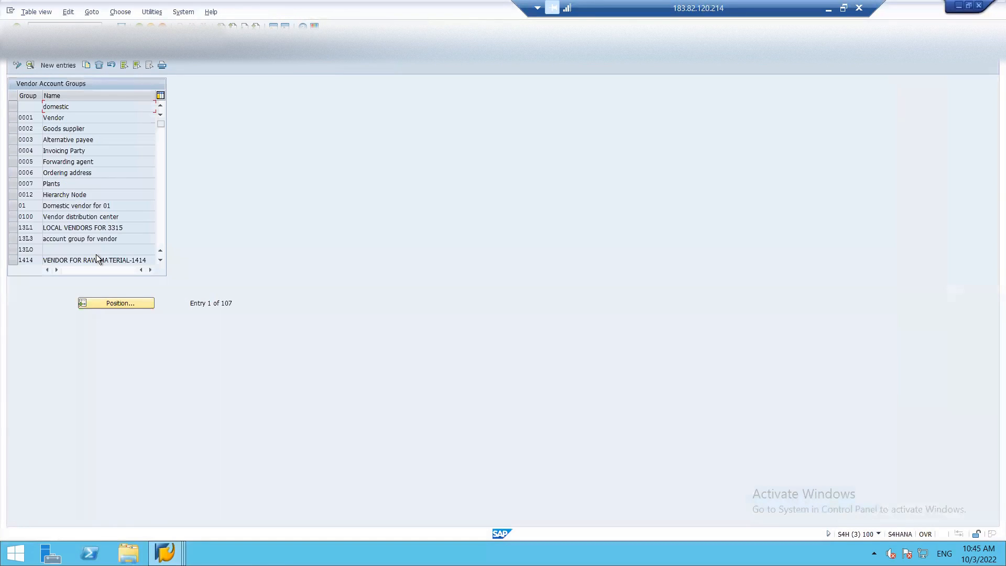
Step: Position the vendor account groups list at account group ISH
{"action": "left_click", "coordinate": [116, 303]}
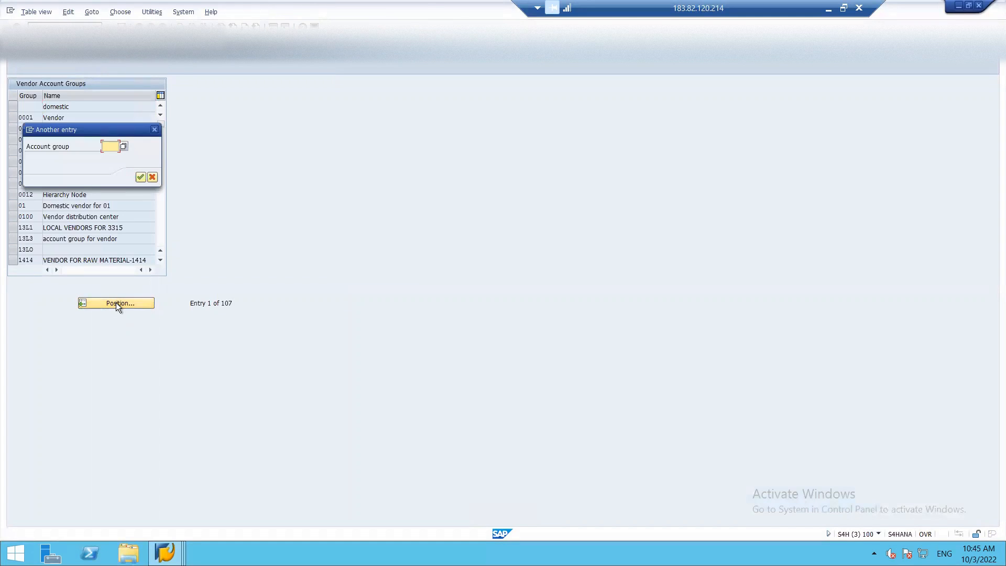
{"action": "type", "text": "ISH"}
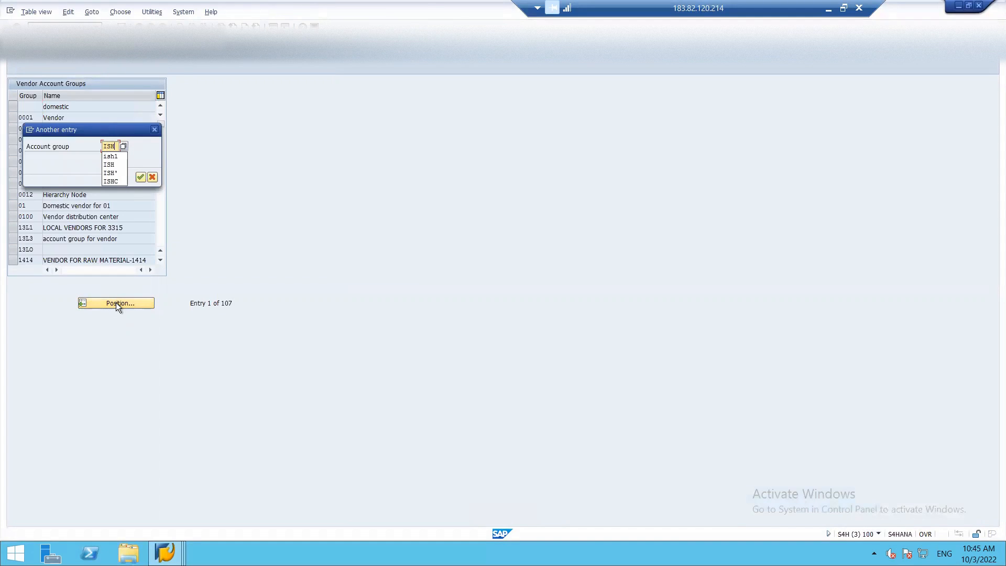
{"action": "key", "text": "Return"}
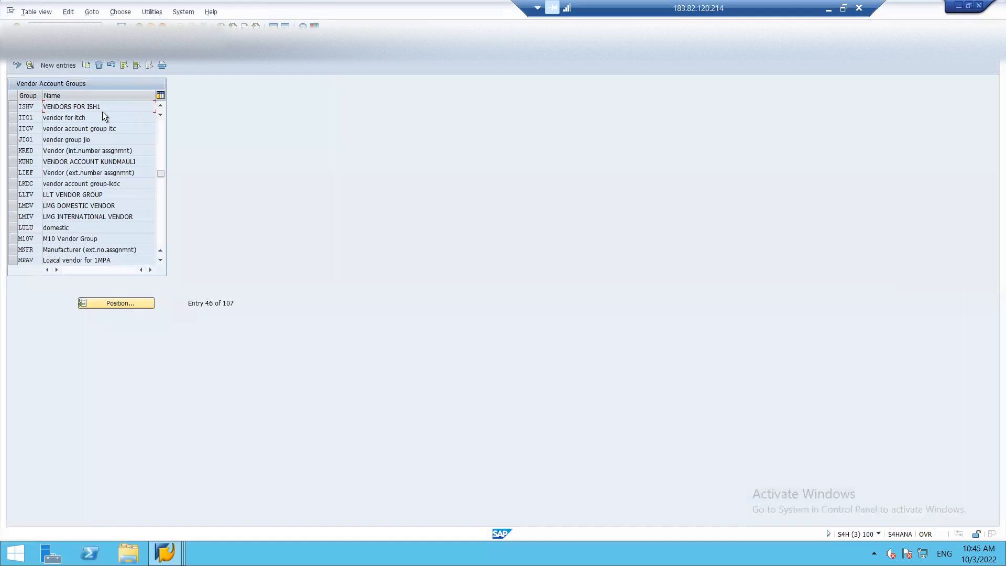
Step: Look at the blank entry form for a new vendor account group and return to the account groups list
{"action": "left_click", "coordinate": [48, 64]}
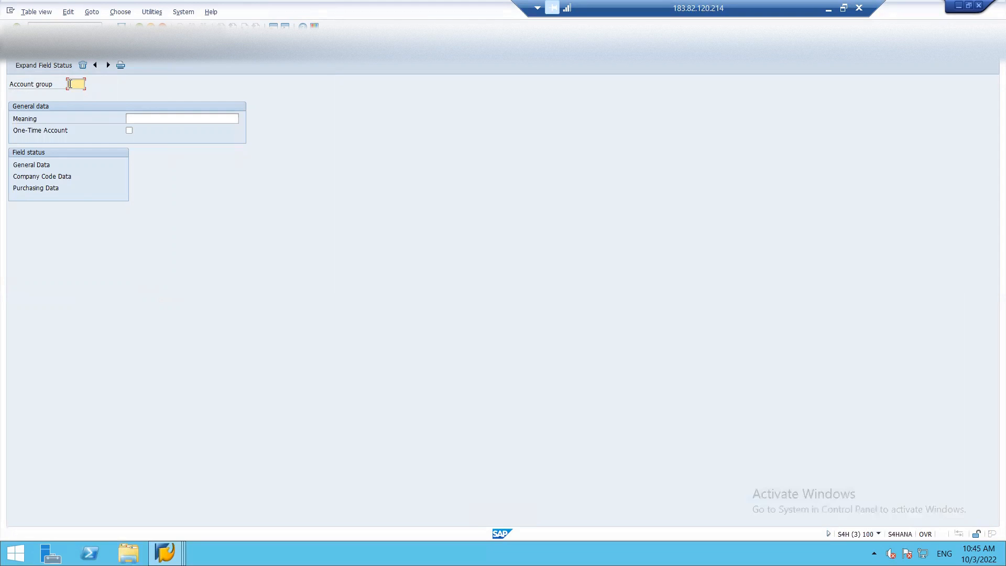
{"action": "left_click", "coordinate": [181, 117]}
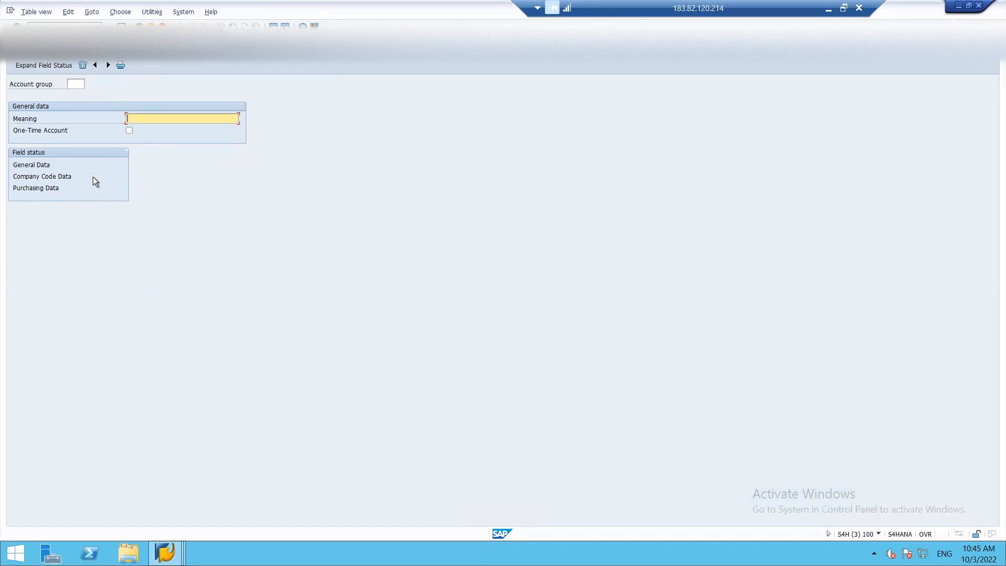
{"action": "key", "text": "F3"}
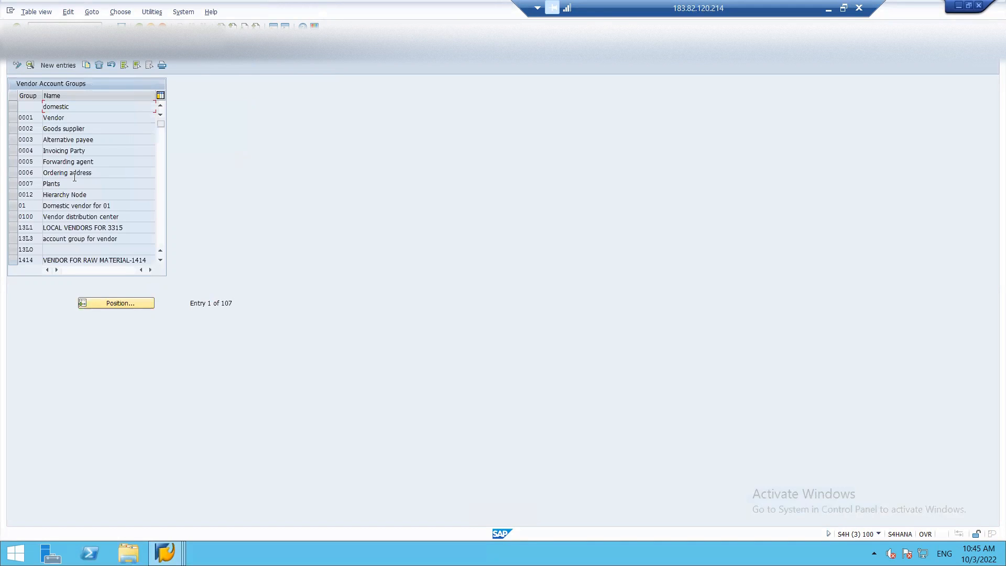
Step: Position the vendor account groups list at ISH and open the details of account group ISHV
{"action": "left_click", "coordinate": [121, 300]}
{"action": "type", "text": "ISH"}
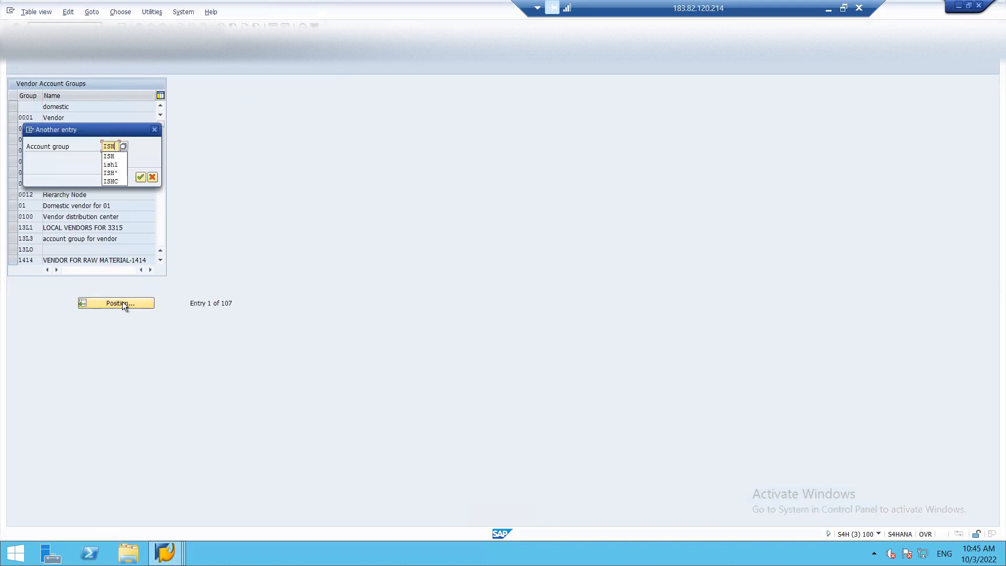
{"action": "key", "text": "Return"}
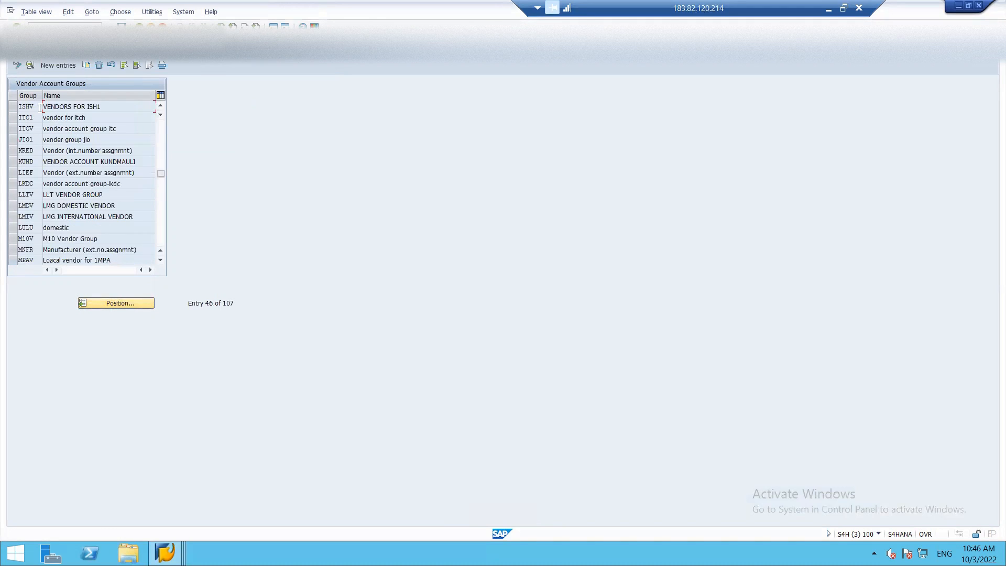
{"action": "left_click", "coordinate": [13, 108]}
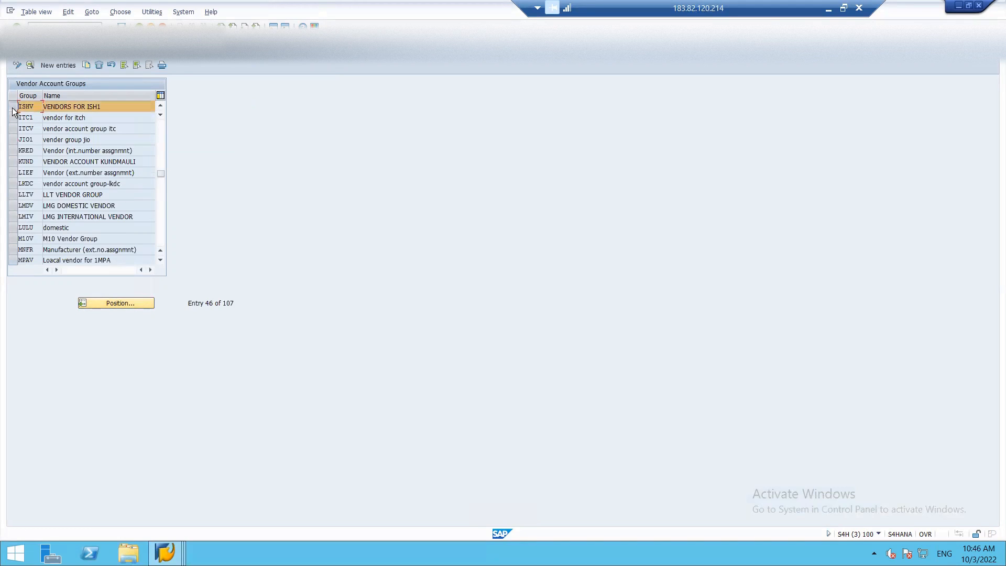
{"action": "double_click", "coordinate": [58, 108]}
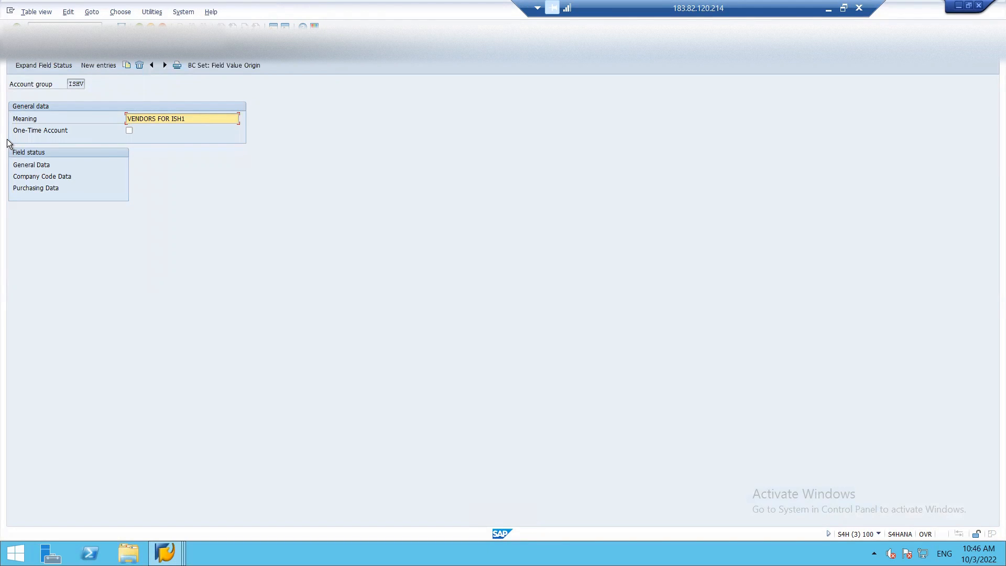
Step: Review the Address field status settings in the General Data of account group ISHV
{"action": "left_click", "coordinate": [35, 165]}
{"action": "double_click", "coordinate": [36, 166]}
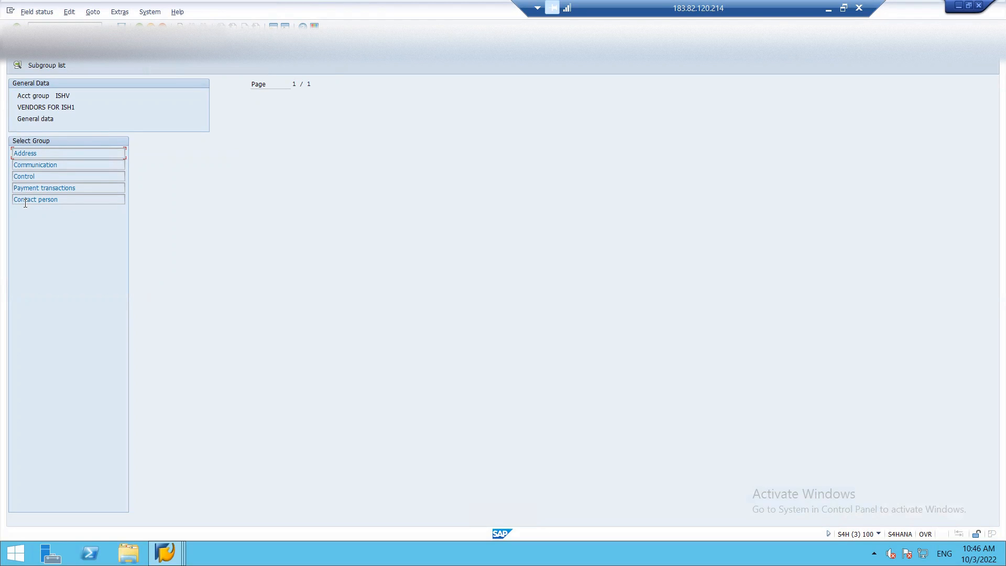
{"action": "double_click", "coordinate": [21, 152]}
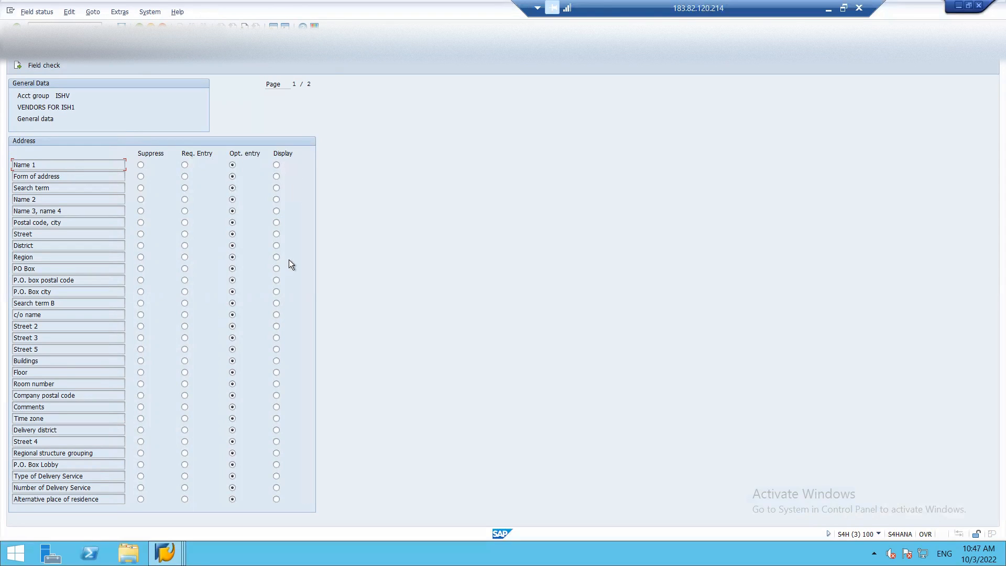
{"action": "key", "text": "F3"}
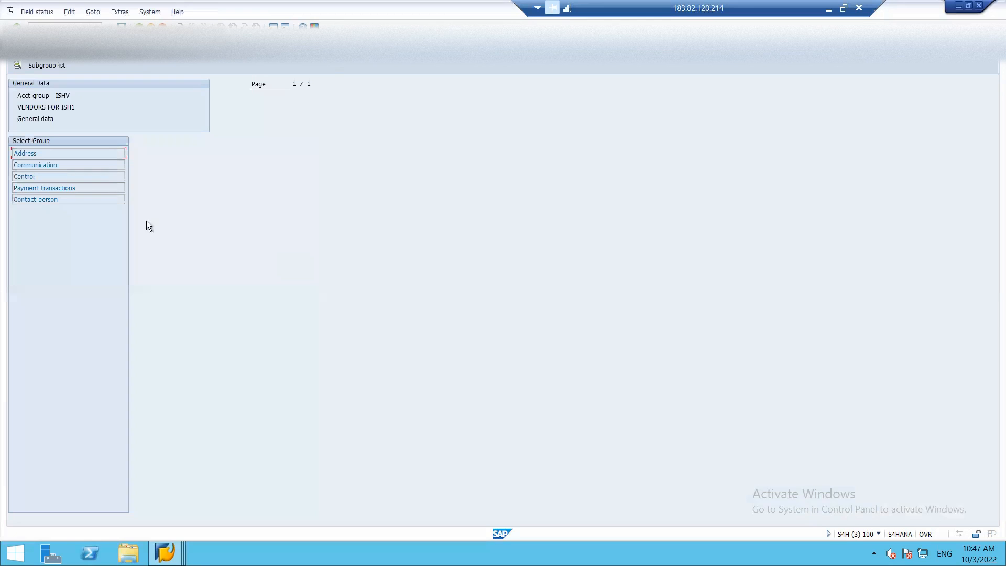
Step: Review the Communication and Control field status settings in the General Data of account group ISHV
{"action": "double_click", "coordinate": [50, 164]}
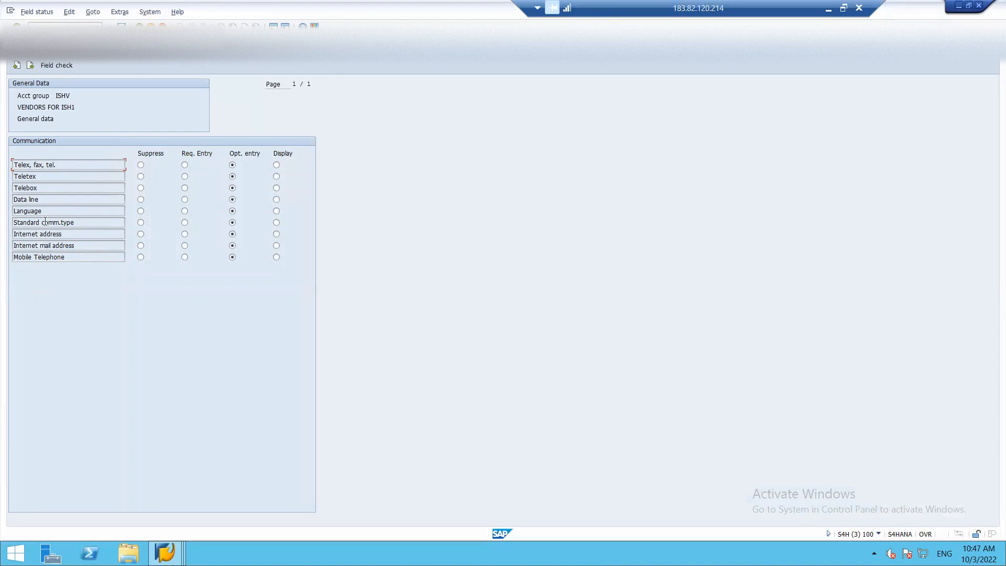
{"action": "key", "text": "F3"}
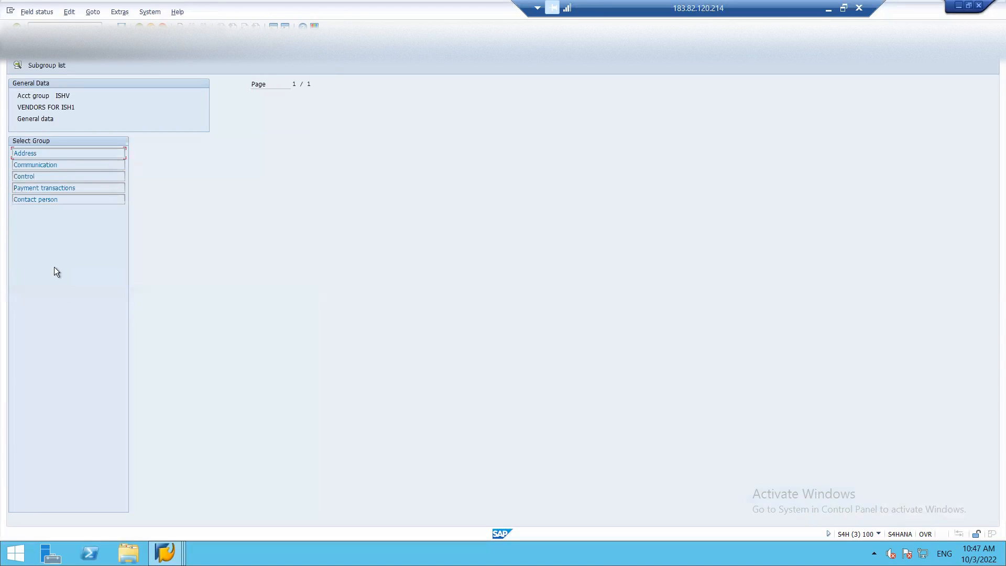
{"action": "double_click", "coordinate": [28, 178]}
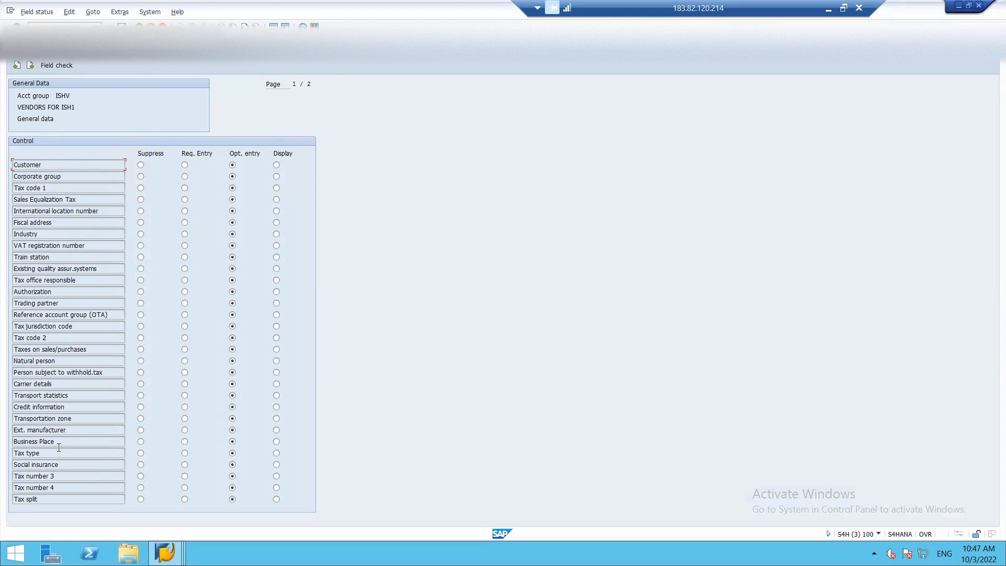
{"action": "key", "text": "Down"}
{"action": "key", "text": "F3"}
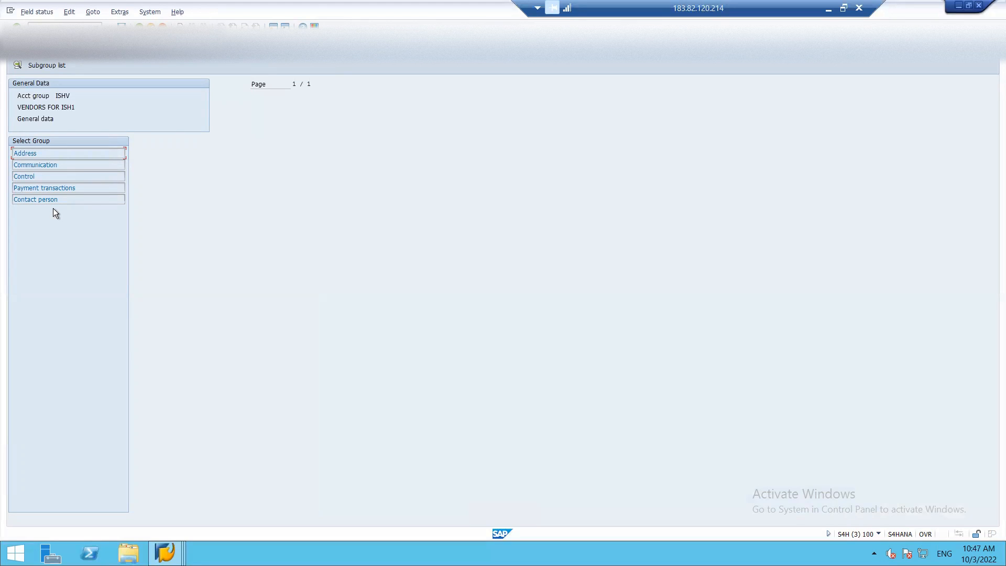
Step: Check the Contact person field status of account group ISHV, then return to the implementation guide
{"action": "double_click", "coordinate": [23, 202]}
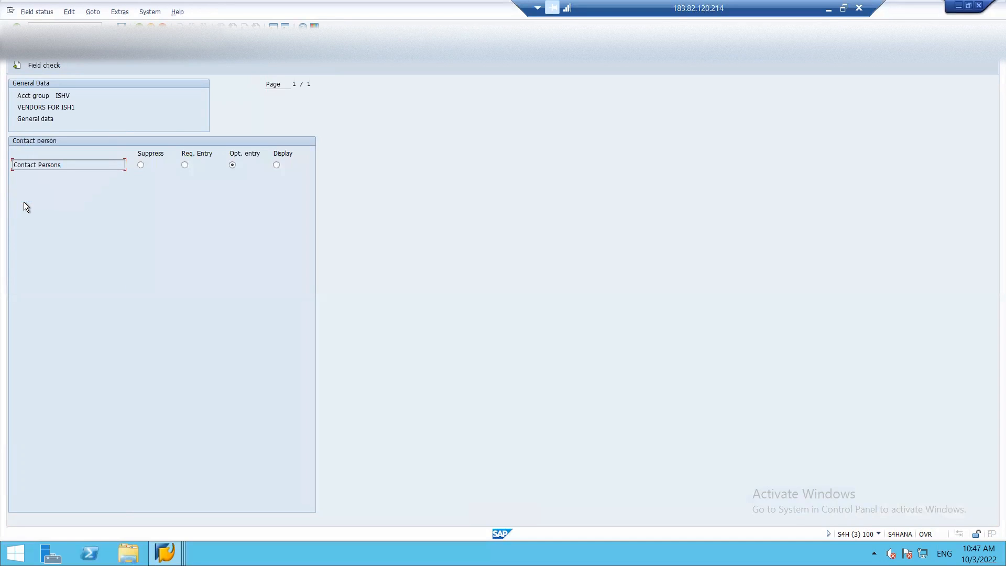
{"action": "key", "text": "F3"}
{"action": "key", "text": "F3"}
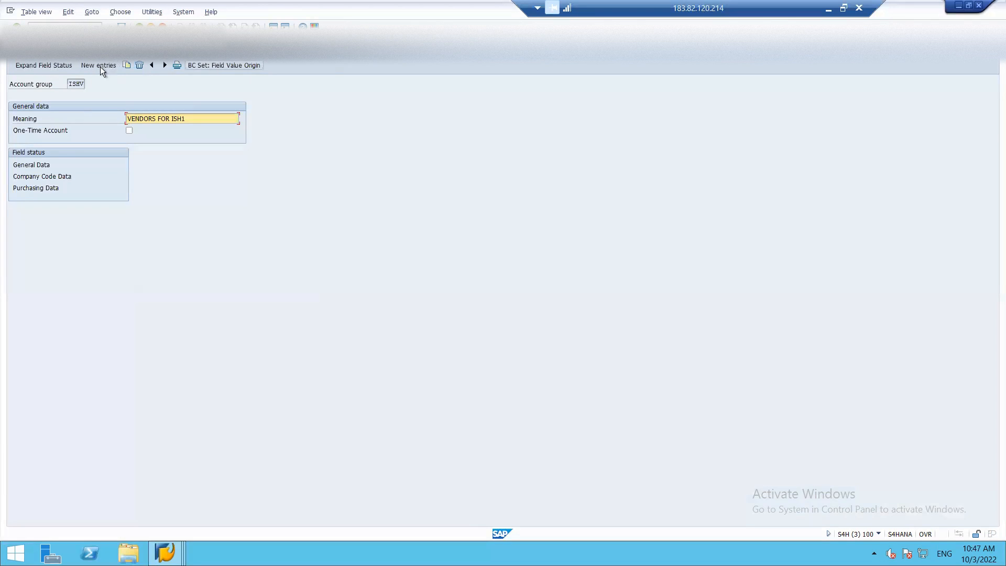
{"action": "key", "text": "F3"}
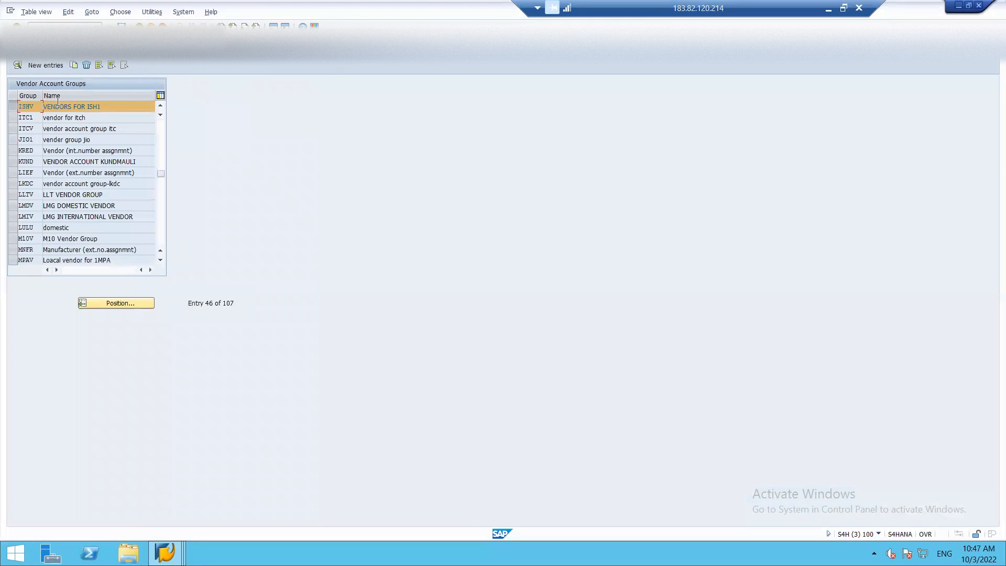
{"action": "key", "text": "F3"}
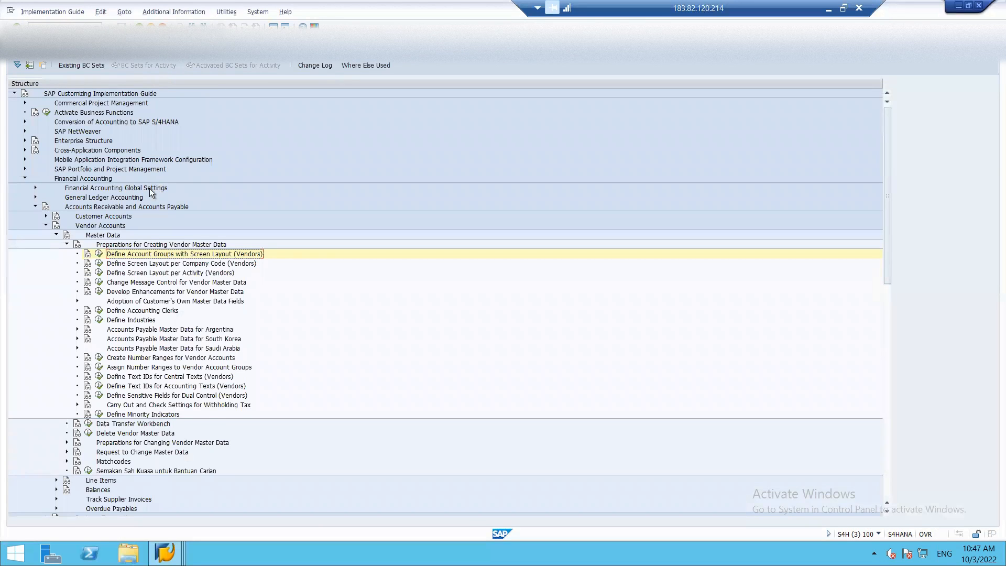
Step: Open the vendor number range intervals in change mode from Create Number Ranges for Vendor Accounts and browse the listed ranges
{"action": "left_click", "coordinate": [99, 358]}
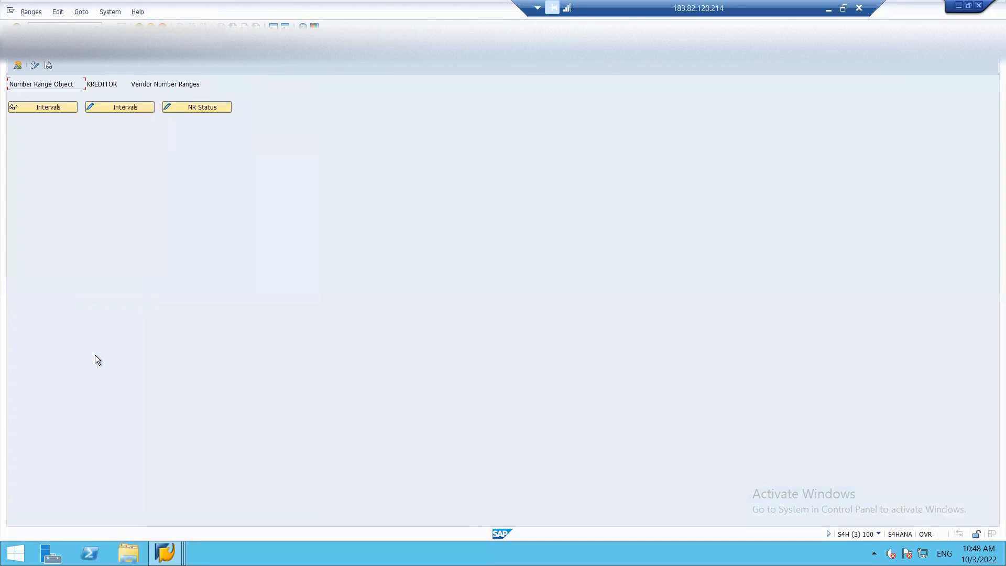
{"action": "left_click", "coordinate": [127, 108]}
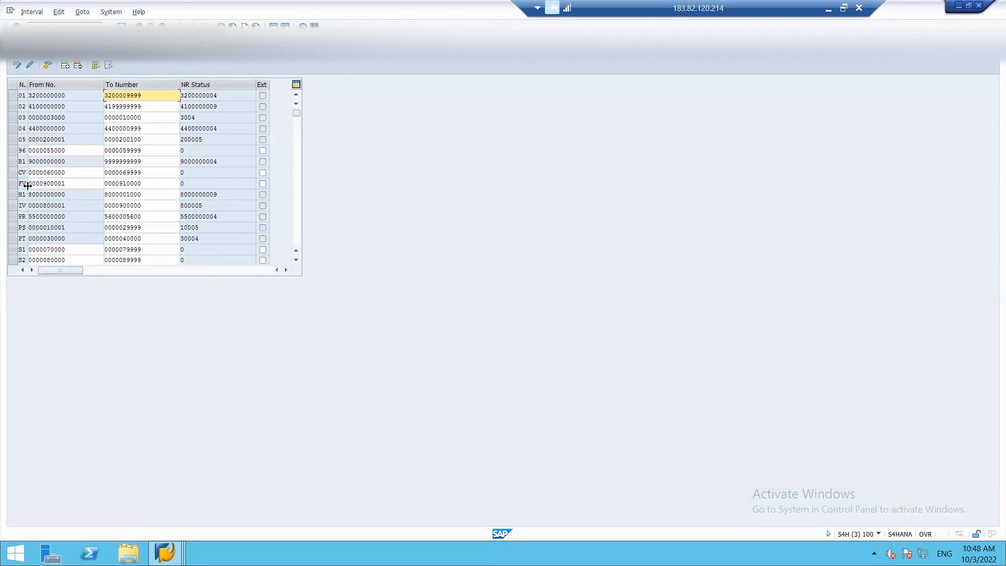
{"action": "left_click", "coordinate": [34, 228]}
{"action": "key", "text": "Down"}
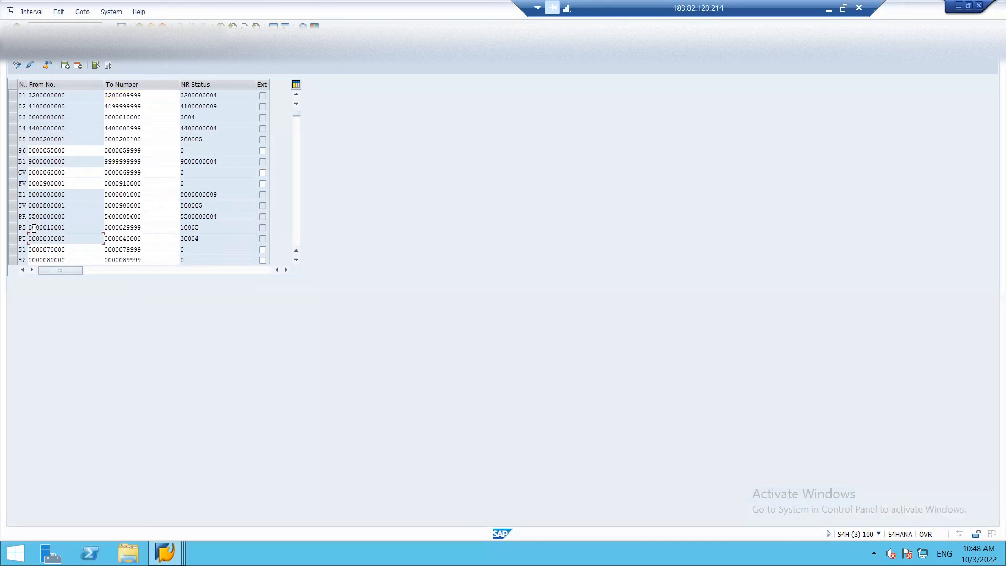
{"action": "key", "text": "Up"}
{"action": "key", "text": "Up"}
{"action": "key", "text": "Up"}
{"action": "key", "text": "Up"}
{"action": "key", "text": "Up"}
{"action": "key", "text": "Down"}
{"action": "key", "text": "Down"}
{"action": "key", "text": "Down"}
{"action": "key", "text": "Down"}
{"action": "key", "text": "Down"}
{"action": "key", "text": "Down"}
{"action": "key", "text": "Down"}
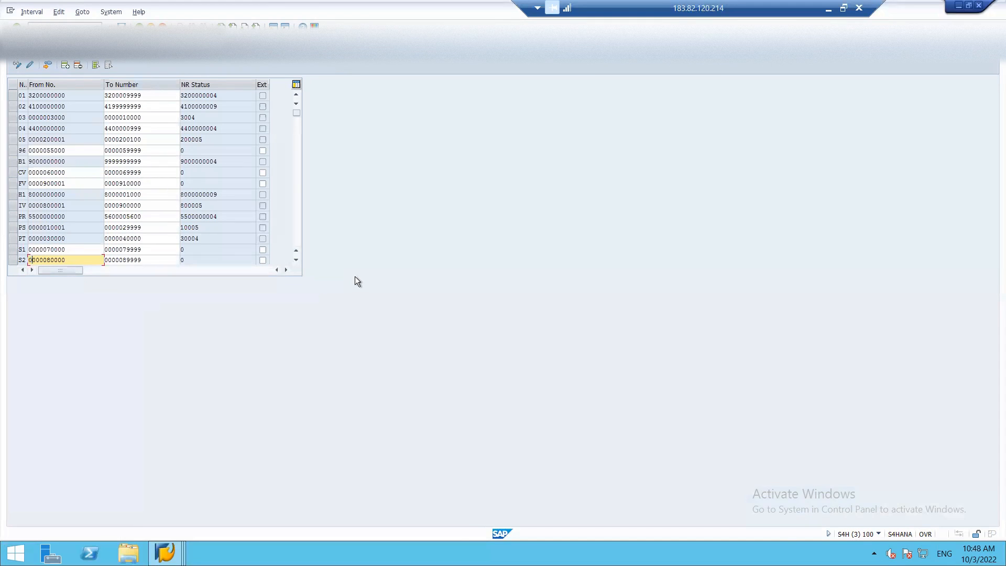
Step: Look through the remaining vendor number range intervals, return to the start of the list and select interval IV
{"action": "left_click", "coordinate": [296, 261]}
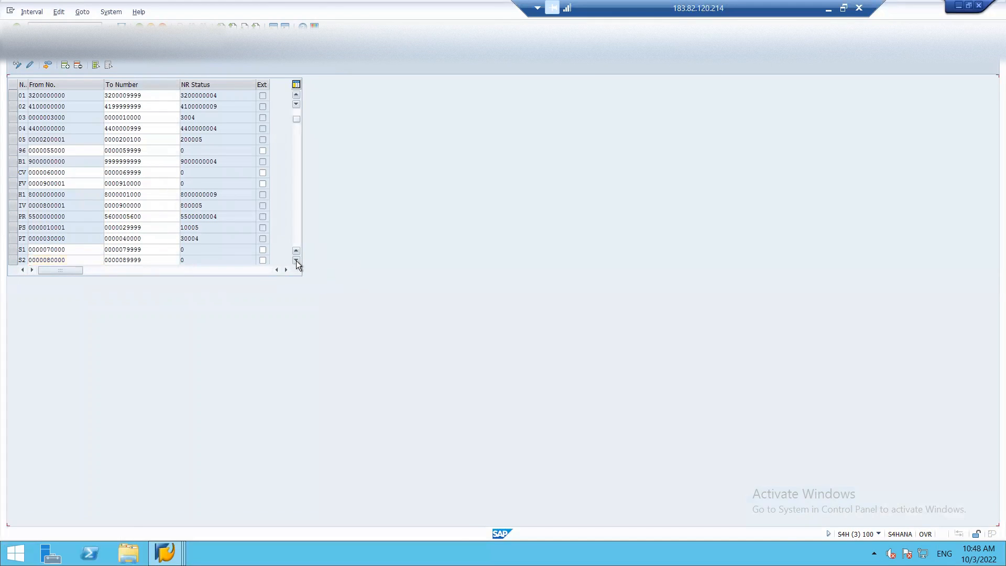
{"action": "left_click", "coordinate": [296, 261]}
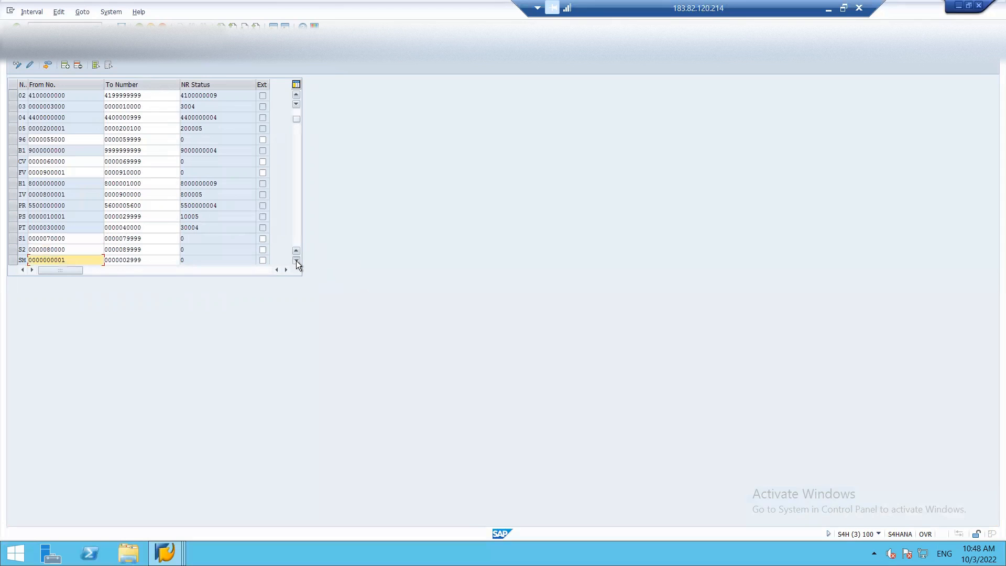
{"action": "left_click", "coordinate": [295, 261]}
{"action": "left_click", "coordinate": [296, 261]}
{"action": "left_click", "coordinate": [295, 261]}
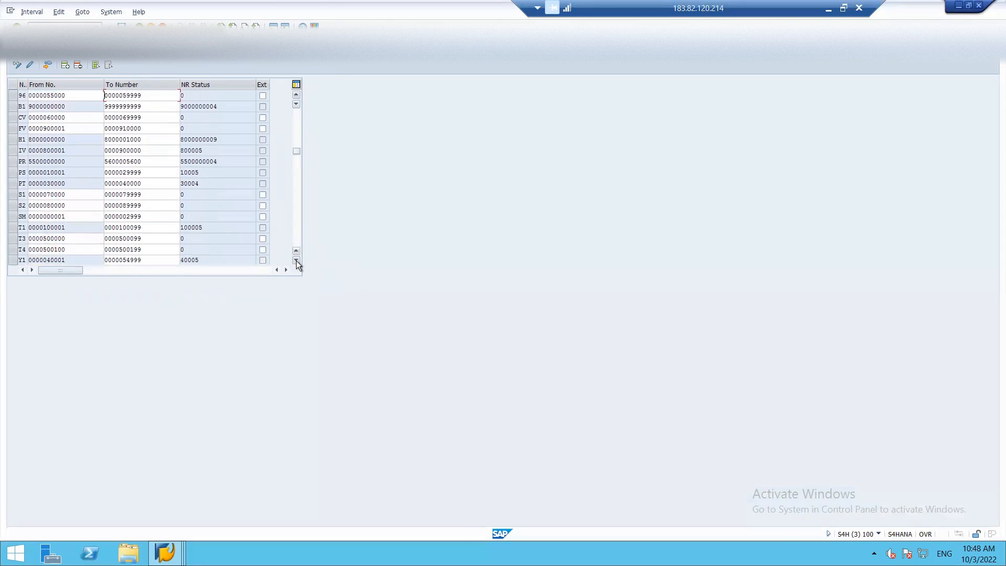
{"action": "left_click", "coordinate": [296, 261]}
{"action": "left_click", "coordinate": [296, 261]}
{"action": "left_click", "coordinate": [296, 261]}
{"action": "left_click", "coordinate": [296, 260]}
{"action": "left_click", "coordinate": [293, 118]}
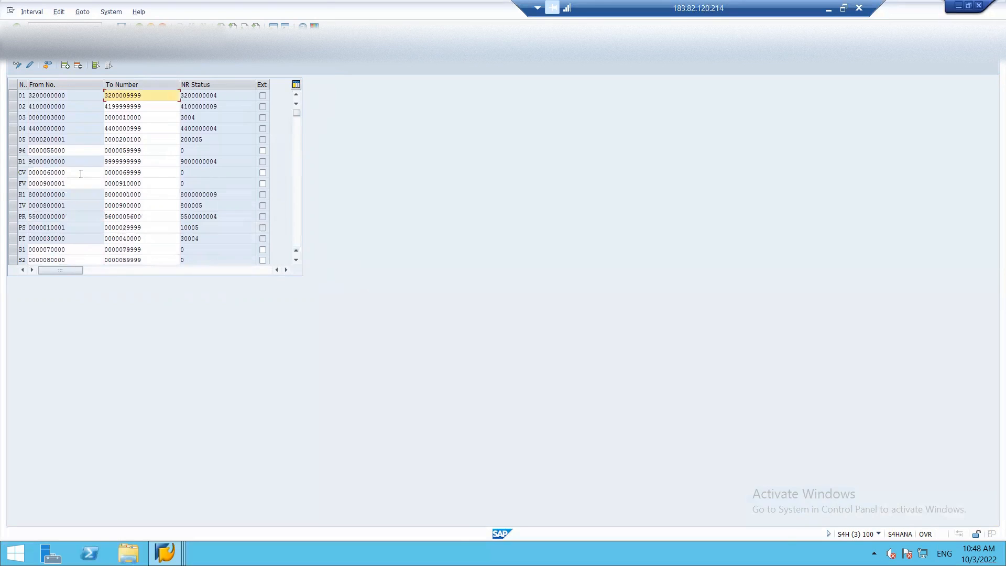
{"action": "left_click", "coordinate": [21, 206]}
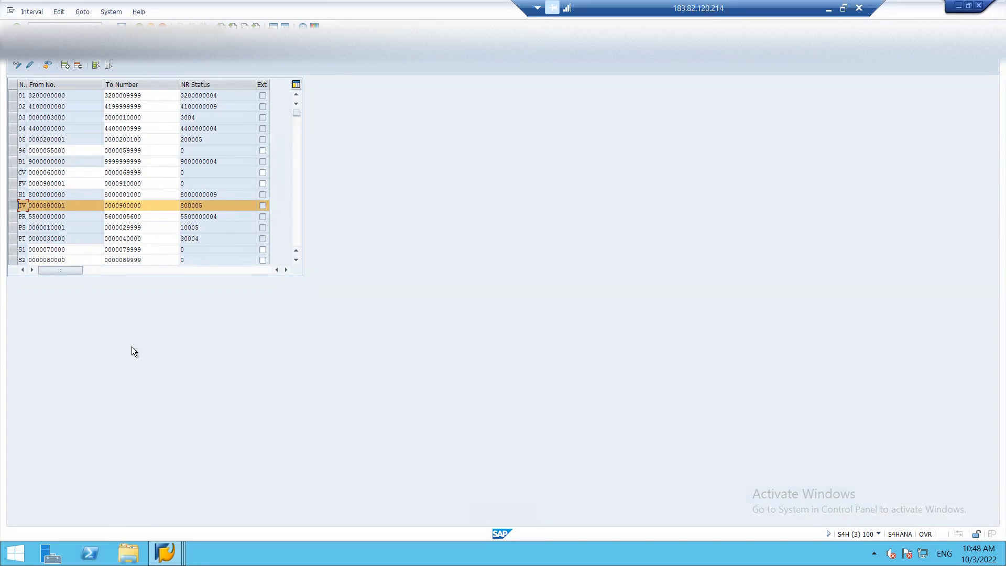
Step: Switch to the other SAP session and open the business partner number range intervals in change mode from Define Number Ranges under Number Ranges and Groupings
{"action": "key", "text": "alt+i"}
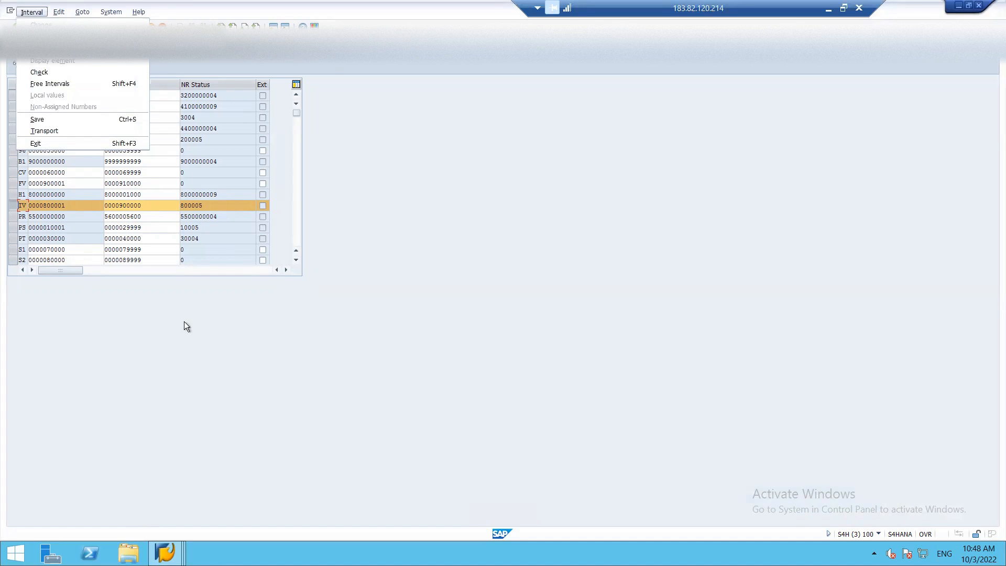
{"action": "key", "text": "Escape"}
{"action": "key", "text": "alt+Tab"}
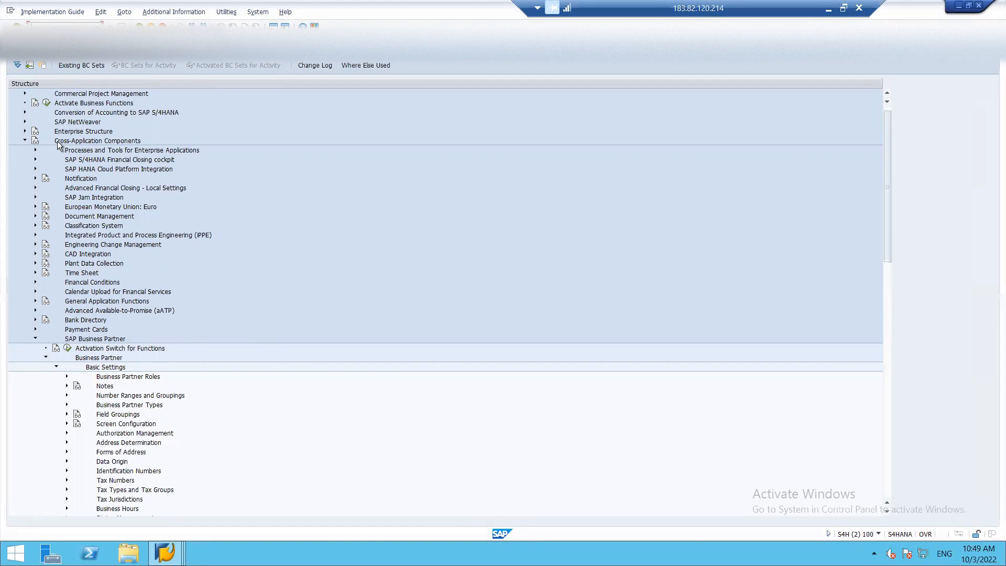
{"action": "left_click", "coordinate": [66, 396]}
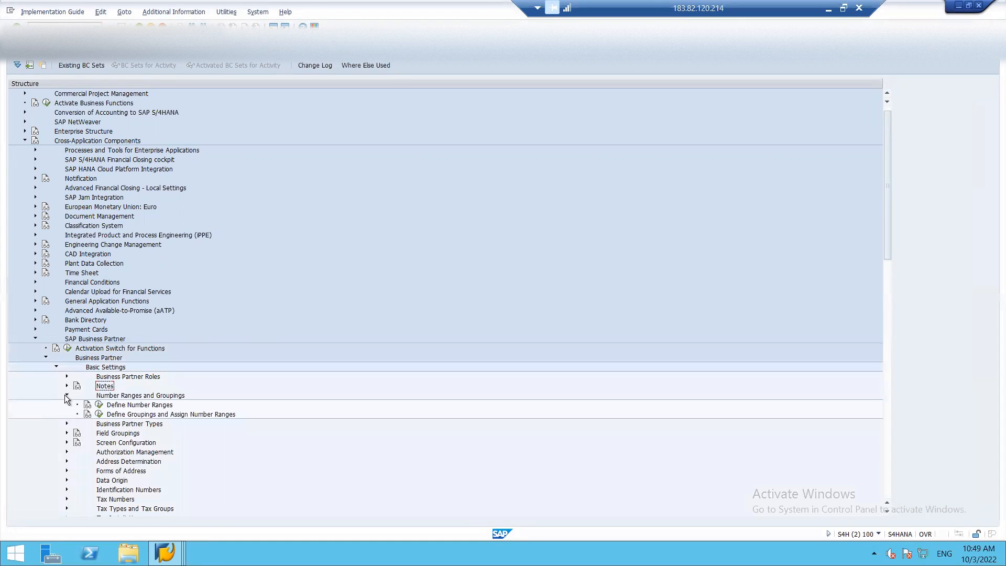
{"action": "left_click", "coordinate": [99, 407]}
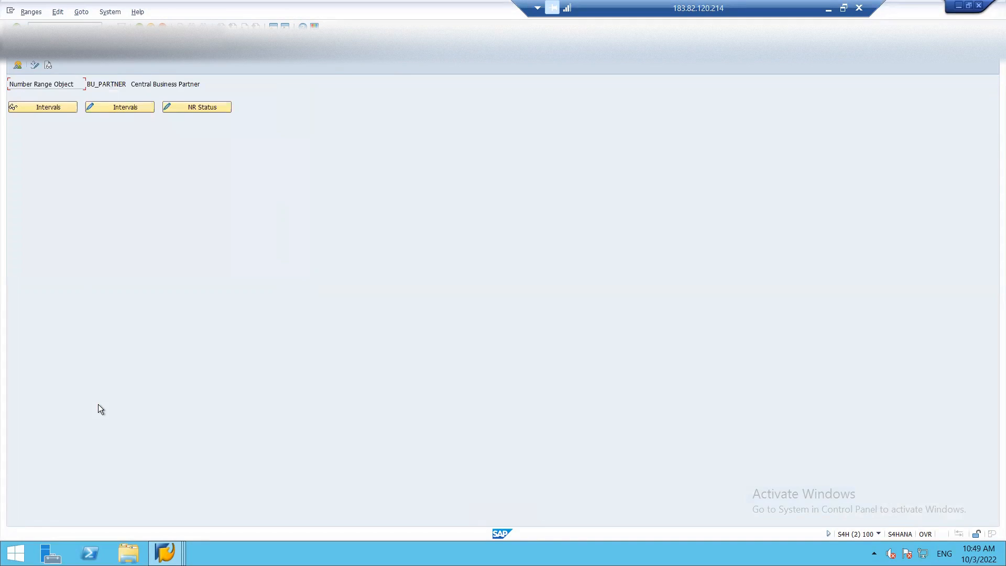
{"action": "left_click", "coordinate": [128, 109]}
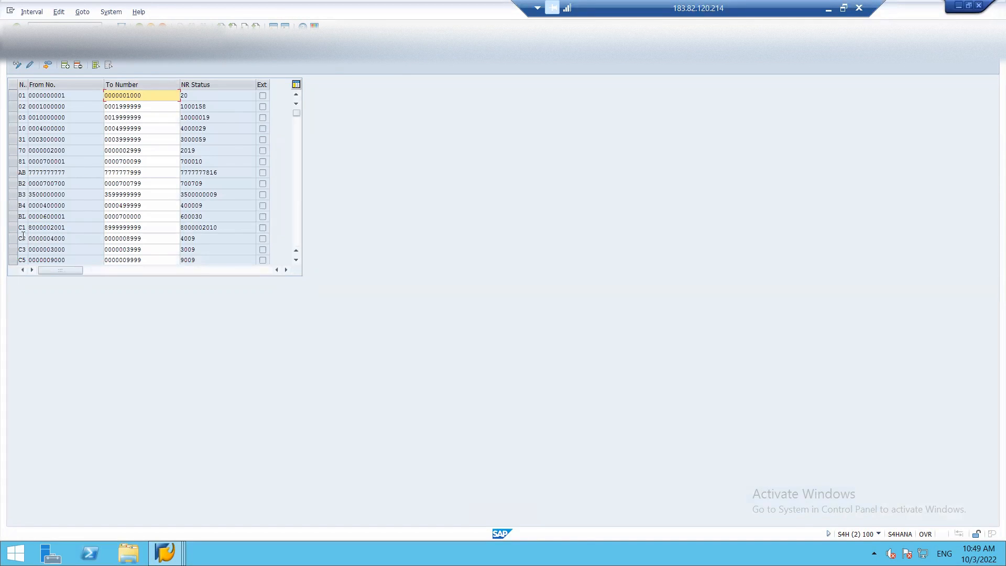
Step: Find and select business partner interval IB, then switch back to the vendor number ranges to compare it with interval IV
{"action": "left_click", "coordinate": [296, 260]}
{"action": "left_click", "coordinate": [296, 260]}
{"action": "left_click", "coordinate": [296, 261]}
{"action": "left_click", "coordinate": [296, 260]}
{"action": "left_click", "coordinate": [296, 260]}
{"action": "left_click", "coordinate": [296, 261]}
{"action": "left_click", "coordinate": [296, 260]}
{"action": "left_click", "coordinate": [295, 260]}
{"action": "left_click", "coordinate": [296, 260]}
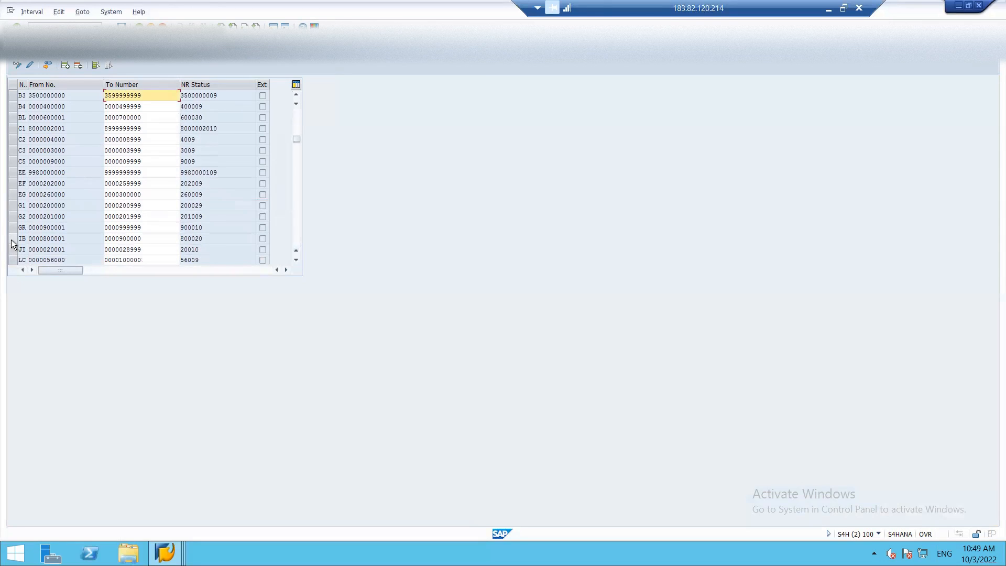
{"action": "left_click", "coordinate": [13, 239]}
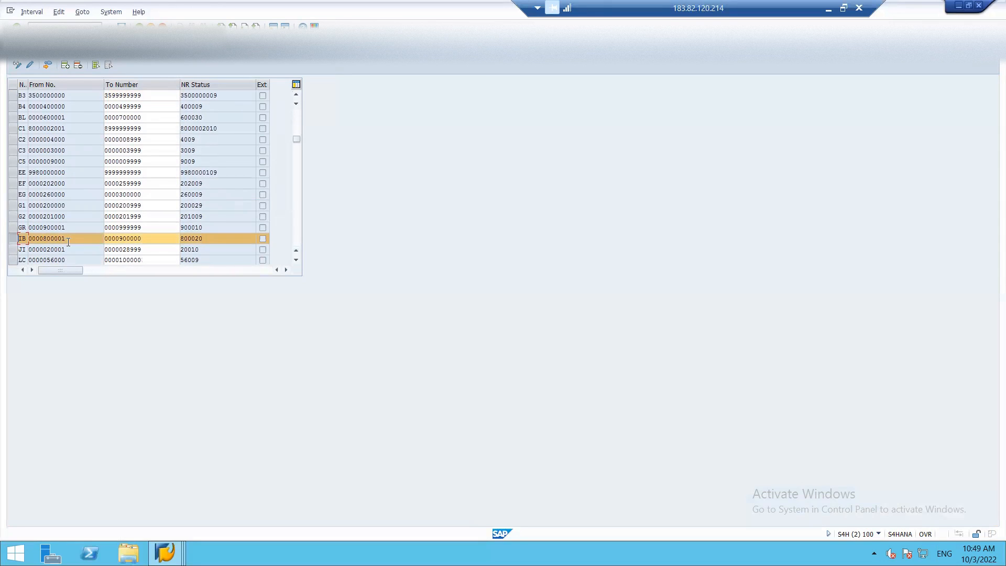
{"action": "key", "text": "alt+Tab"}
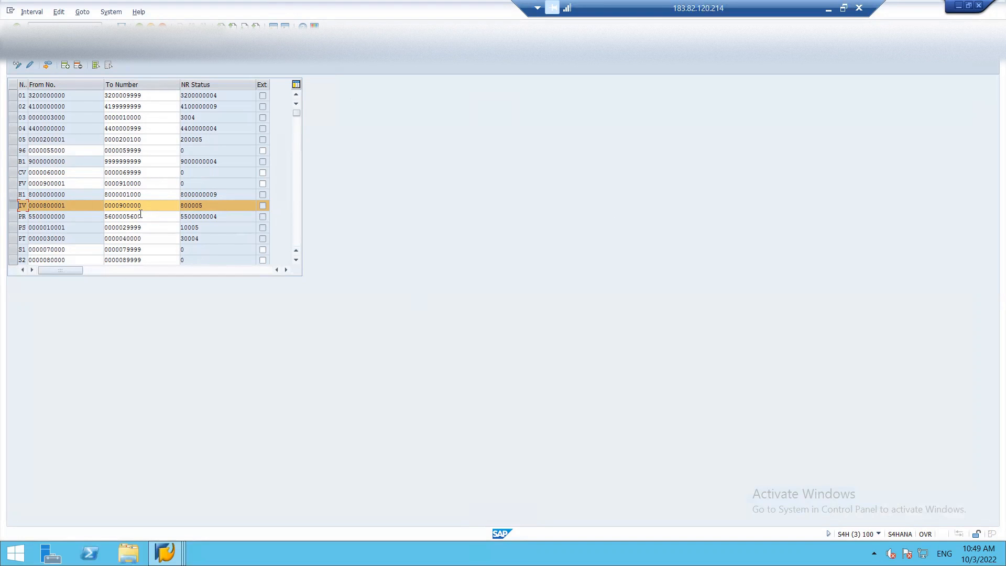
Step: Switch to the Excel workbook, enter the headings VENDOR in F11 and BUSINESS PARTNER in G11, and autofit column G
{"action": "left_click", "coordinate": [828, 8]}
{"action": "left_click", "coordinate": [229, 303]}
{"action": "left_click", "coordinate": [241, 283]}
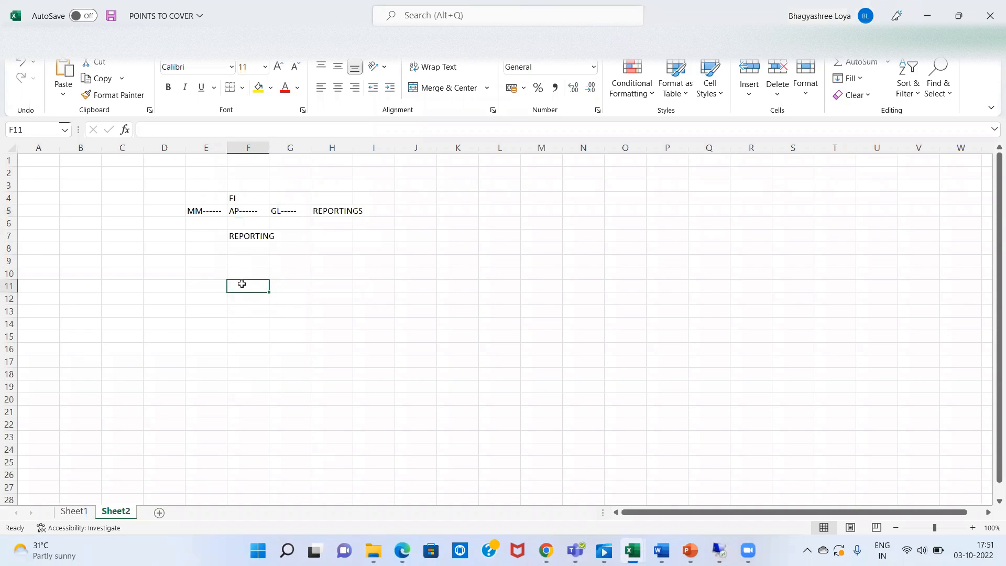
{"action": "type", "text": "VENDOR"}
{"action": "key", "text": "Tab"}
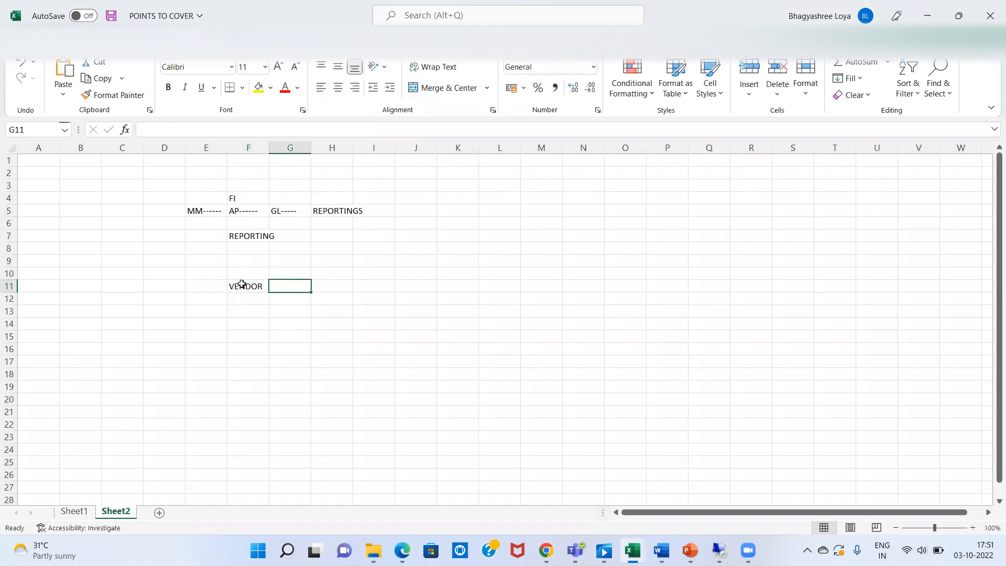
{"action": "type", "text": "BI"}
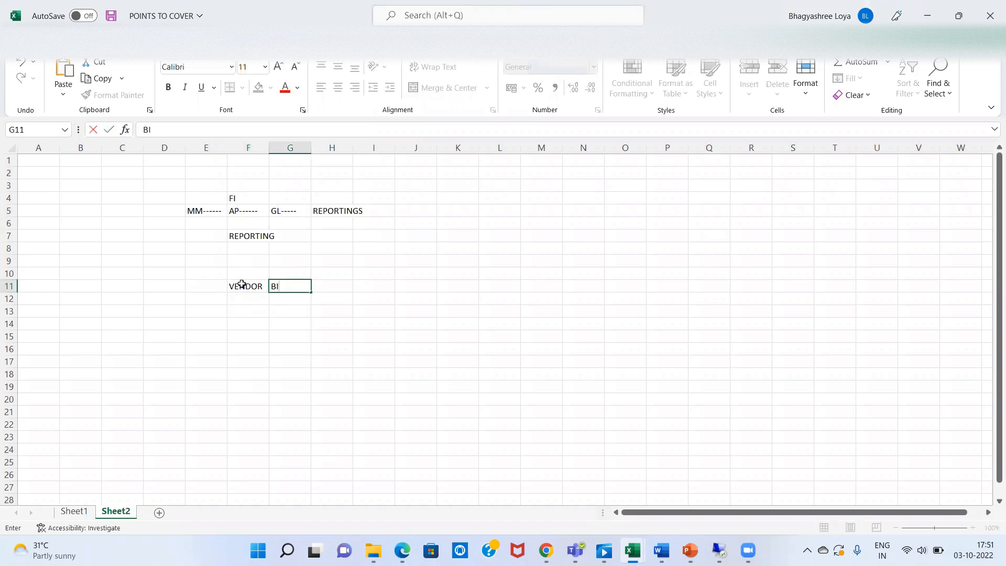
{"action": "key", "text": "BackSpace"}
{"action": "type", "text": "USINESS PART"}
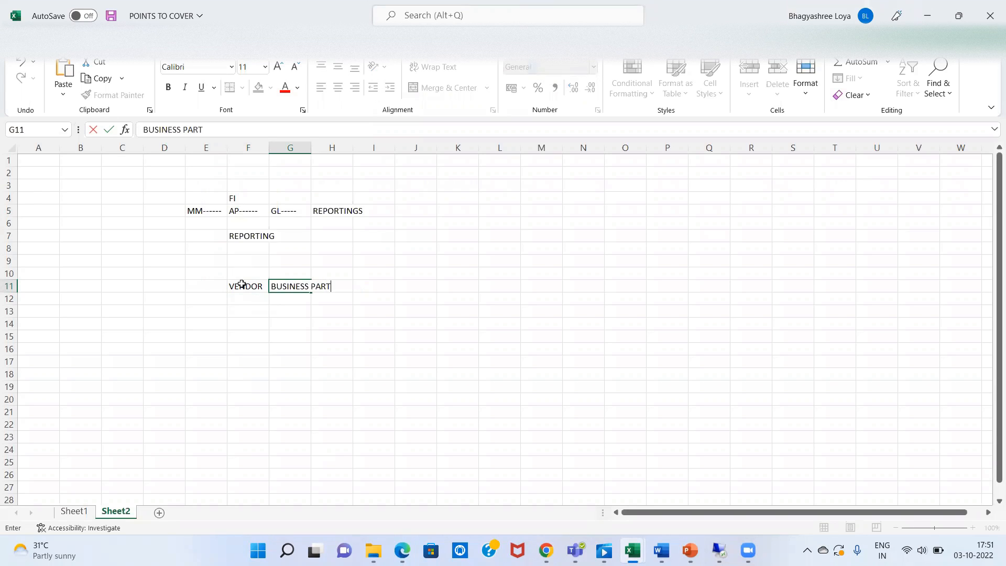
{"action": "type", "text": "NER"}
{"action": "key", "text": "Return"}
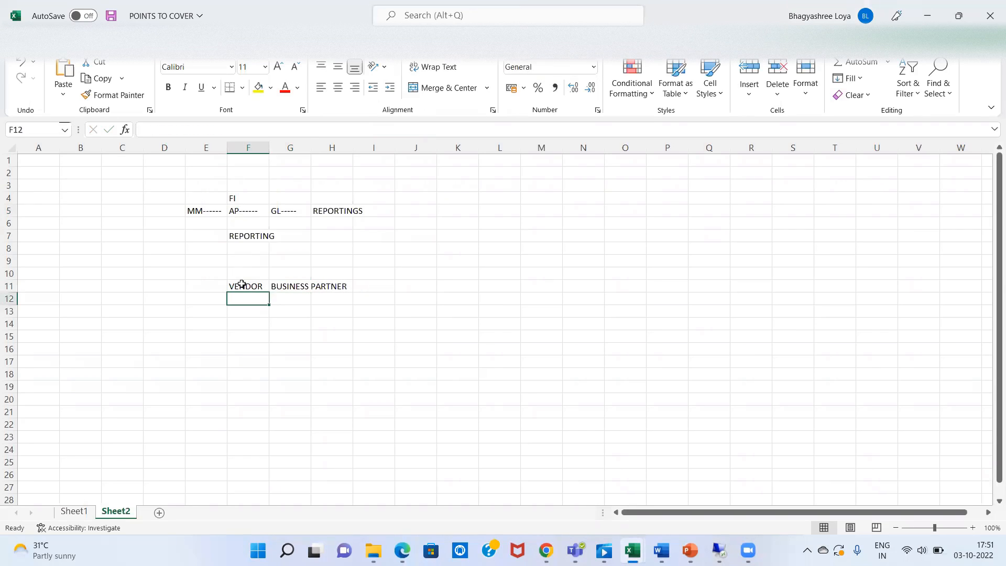
{"action": "double_click", "coordinate": [310, 147]}
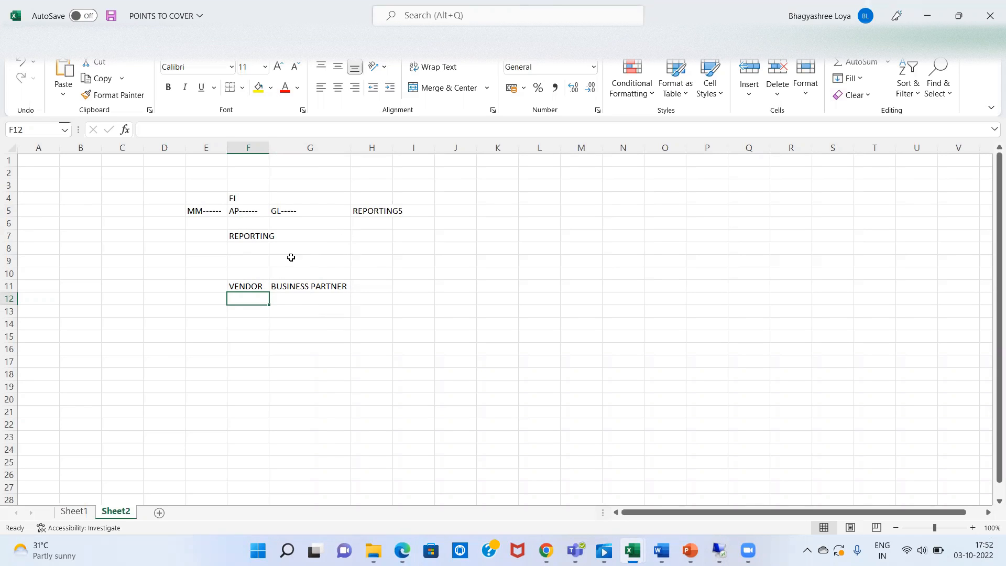
Step: Add the heading P O G in cell H11 beside BUSINESS PARTNER
{"action": "left_click", "coordinate": [297, 276]}
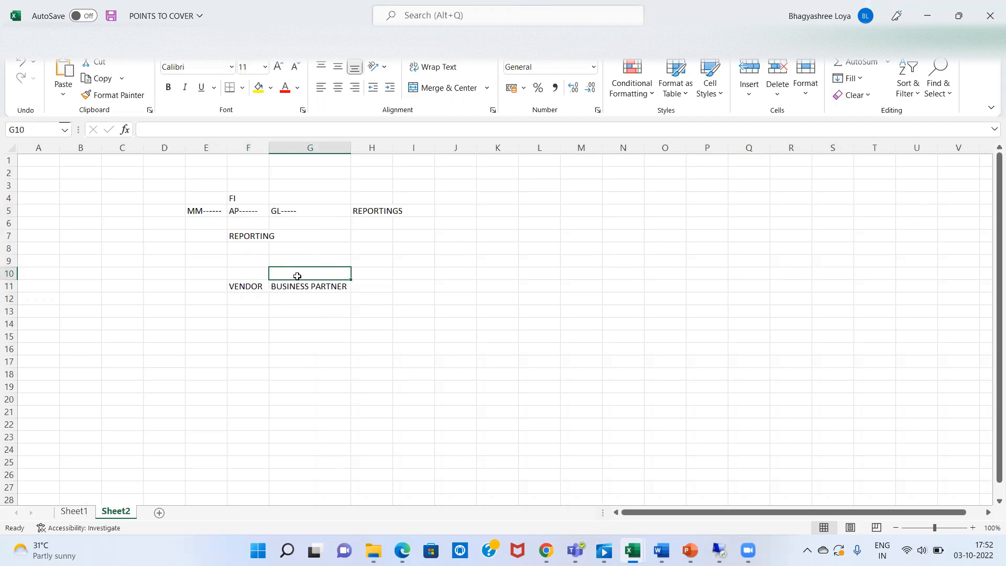
{"action": "left_click", "coordinate": [362, 288]}
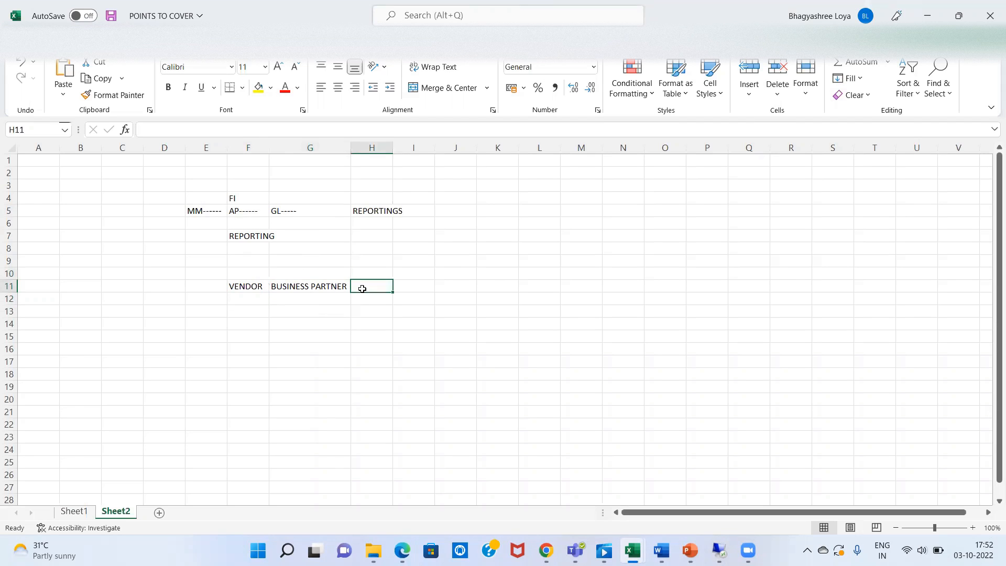
{"action": "type", "text": "P O G"}
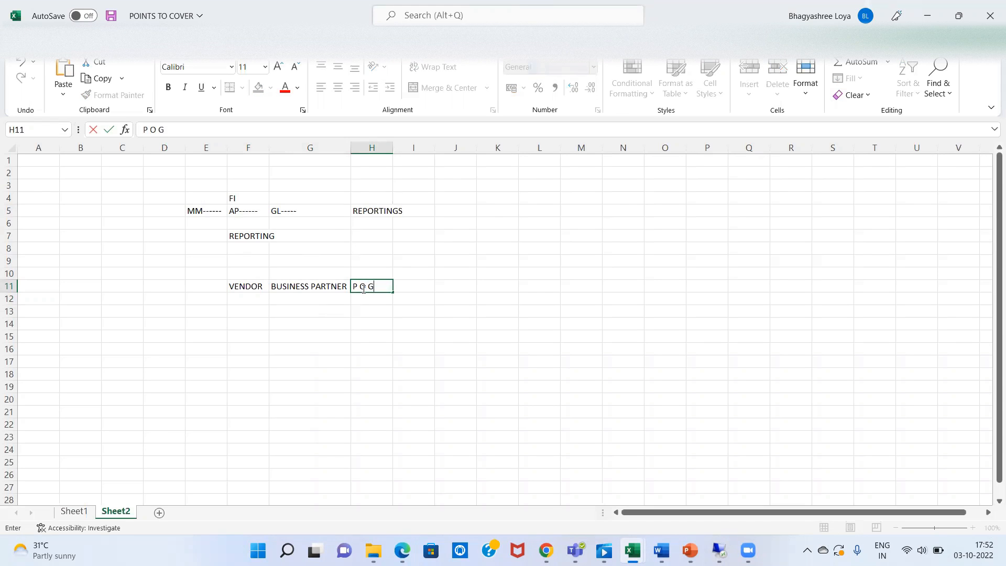
{"action": "key", "text": "Return"}
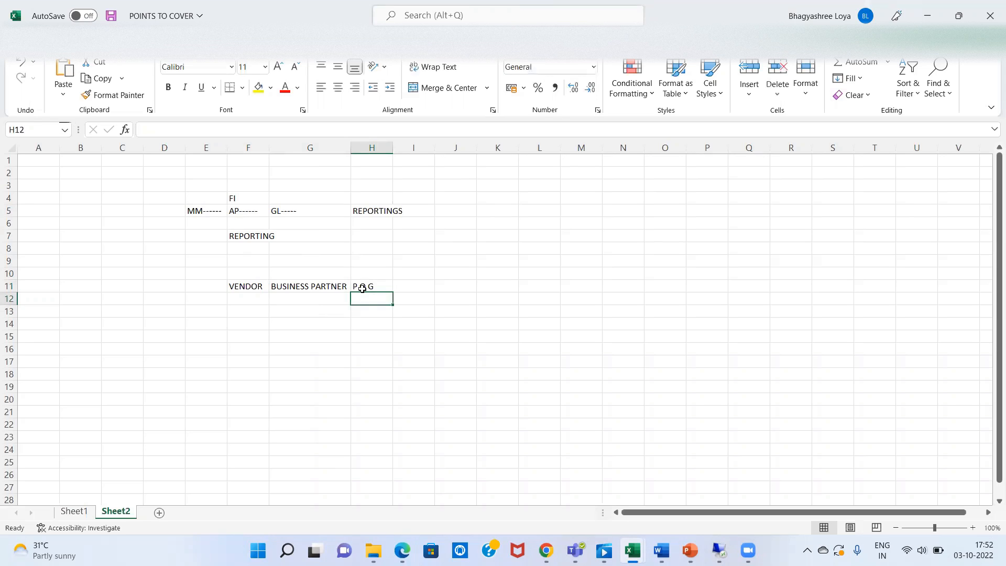
Step: Enter the vendor account group ISHV in F12 under the VENDOR heading
{"action": "key", "text": "Left"}
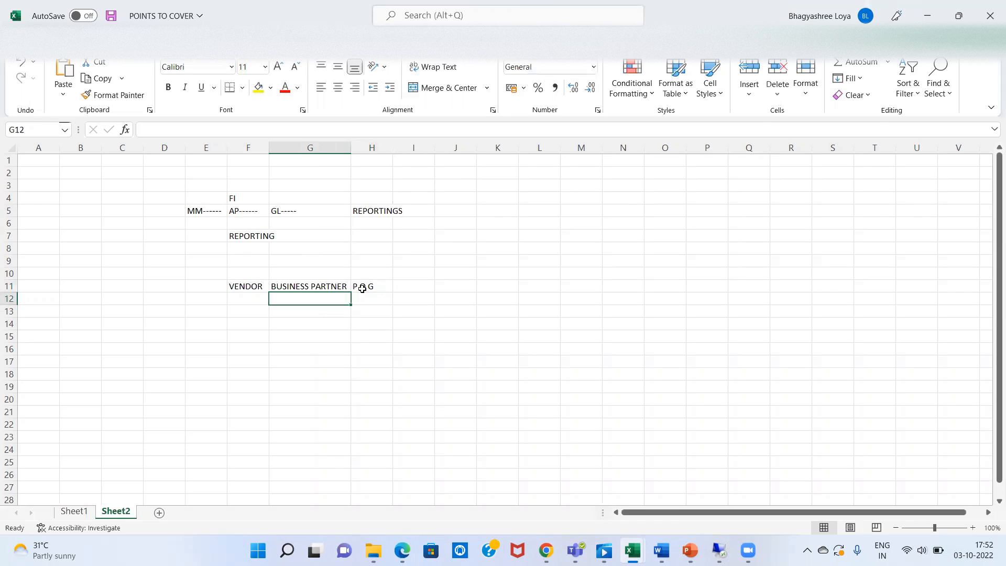
{"action": "key", "text": "Left"}
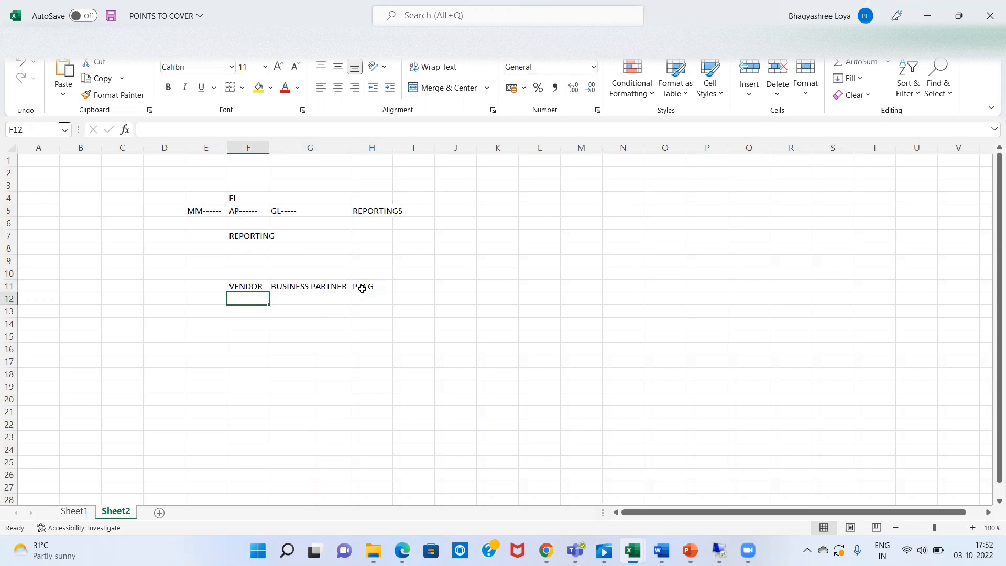
{"action": "type", "text": "A/C"}
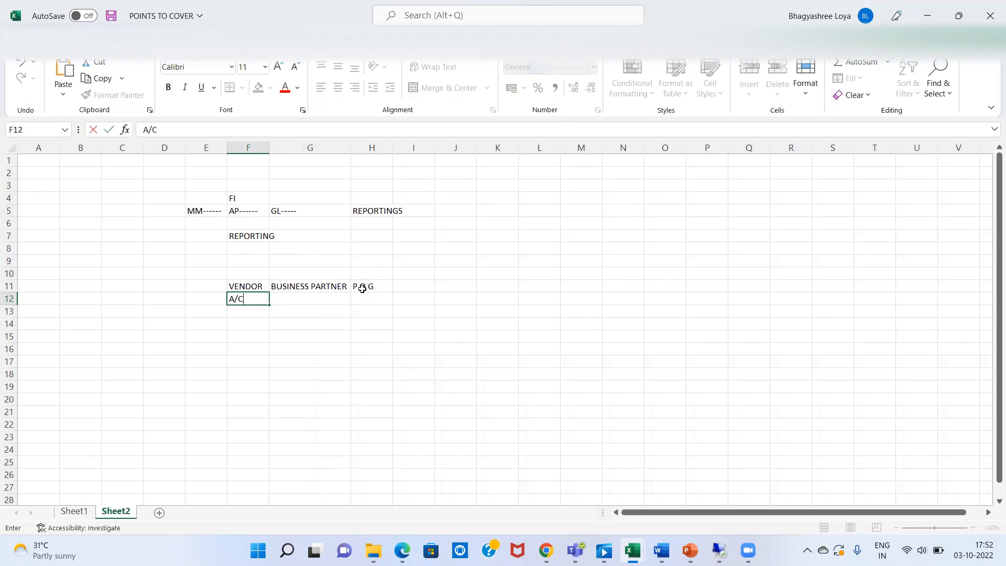
{"action": "key", "text": "BackSpace"}
{"action": "key", "text": "BackSpace"}
{"action": "key", "text": "BackSpace"}
{"action": "type", "text": "FIF"}
{"action": "key", "text": "BackSpace"}
{"action": "key", "text": "BackSpace"}
{"action": "key", "text": "BackSpace"}
{"action": "key", "text": "BackSpace"}
{"action": "type", "text": "ISH"}
{"action": "type", "text": "V"}
{"action": "key", "text": "Return"}
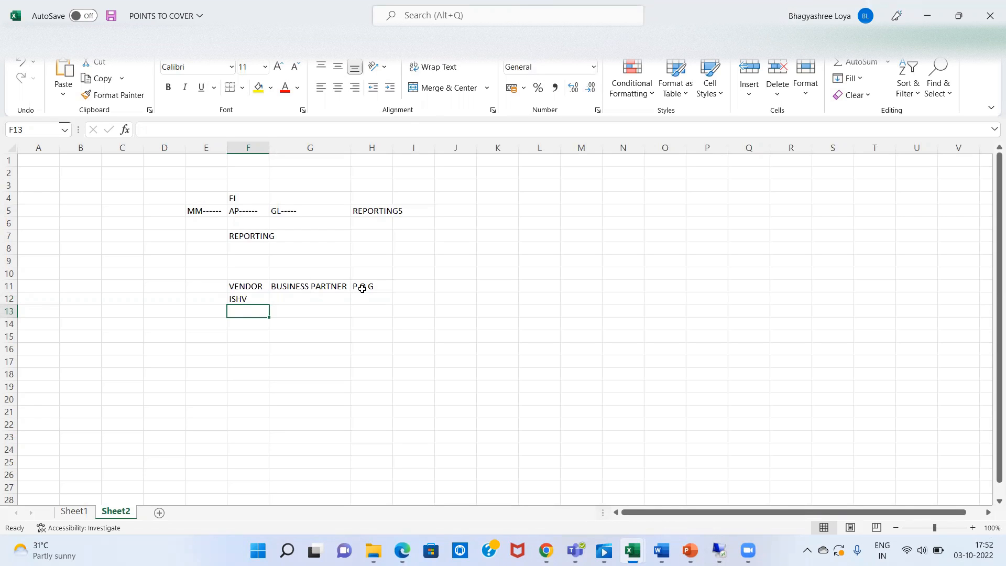
{"action": "type", "text": "80000"}
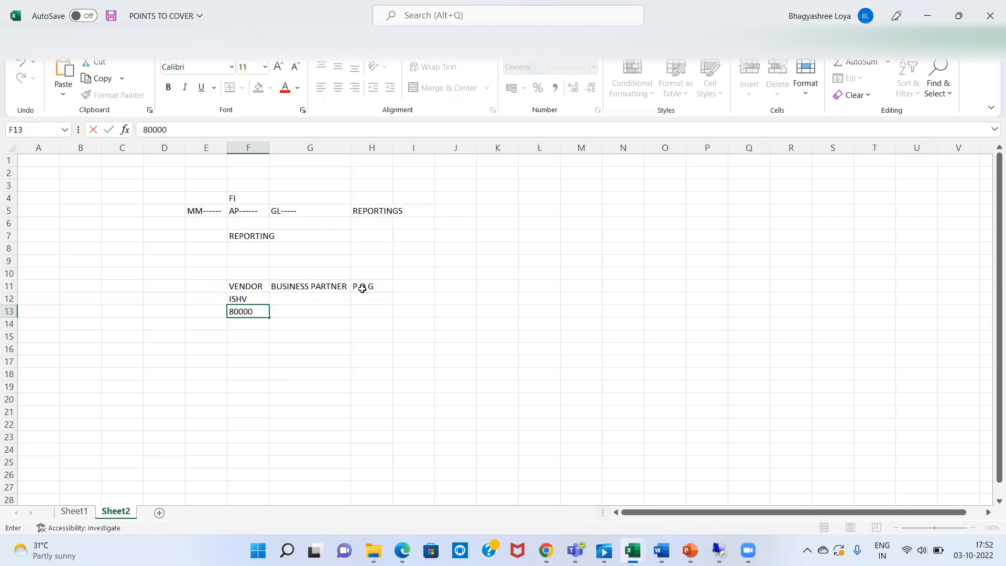
{"action": "type", "text": "1-900000"}
{"action": "key", "text": "Return"}
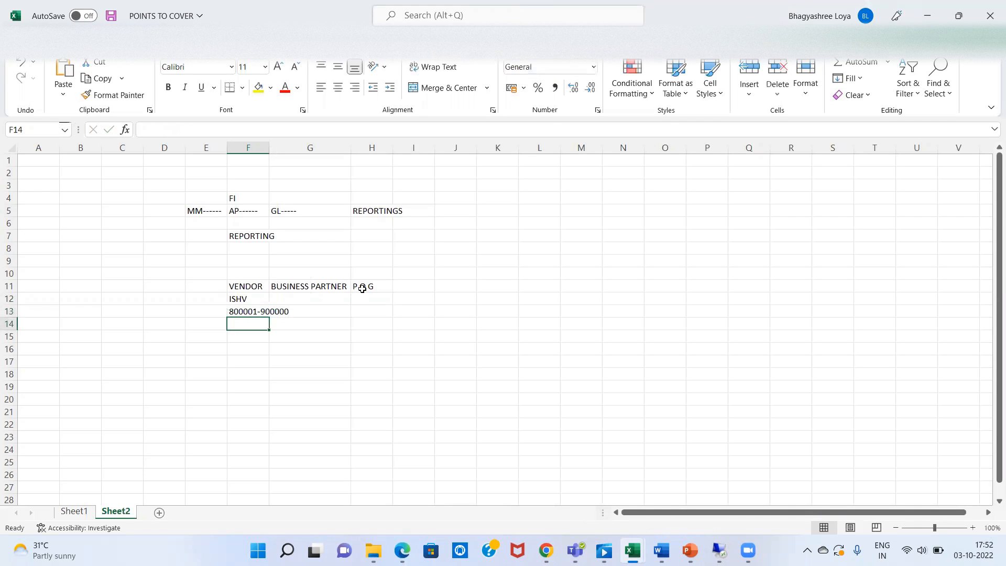
{"action": "key", "text": "Up"}
{"action": "key", "text": "ctrl+c"}
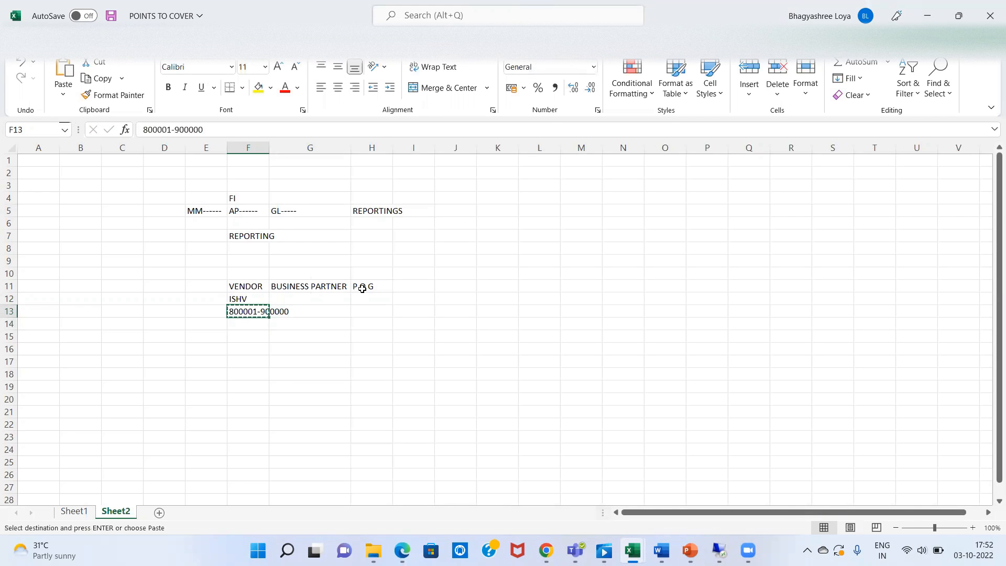
{"action": "key", "text": "Right"}
{"action": "key", "text": "Return"}
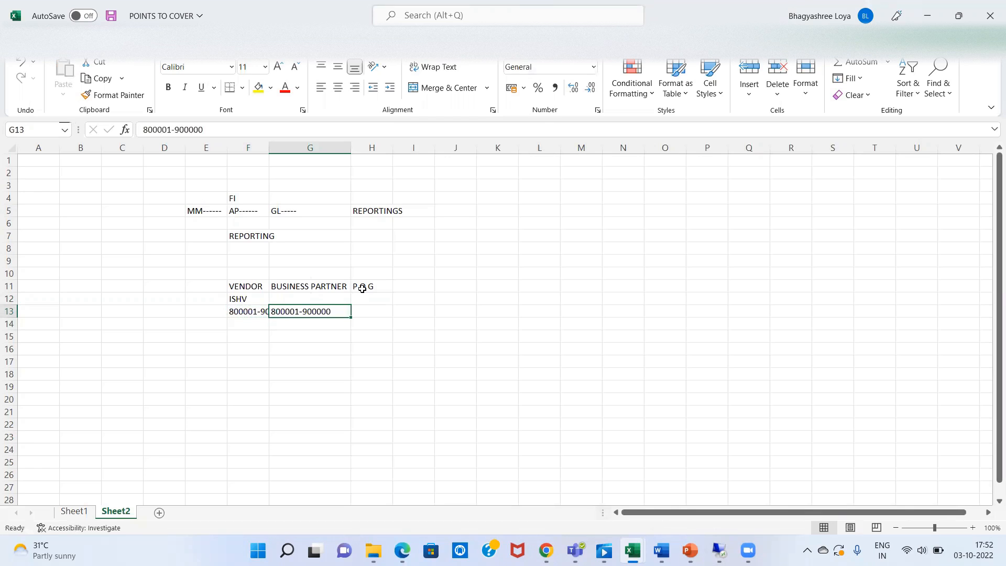
{"action": "double_click", "coordinate": [269, 145]}
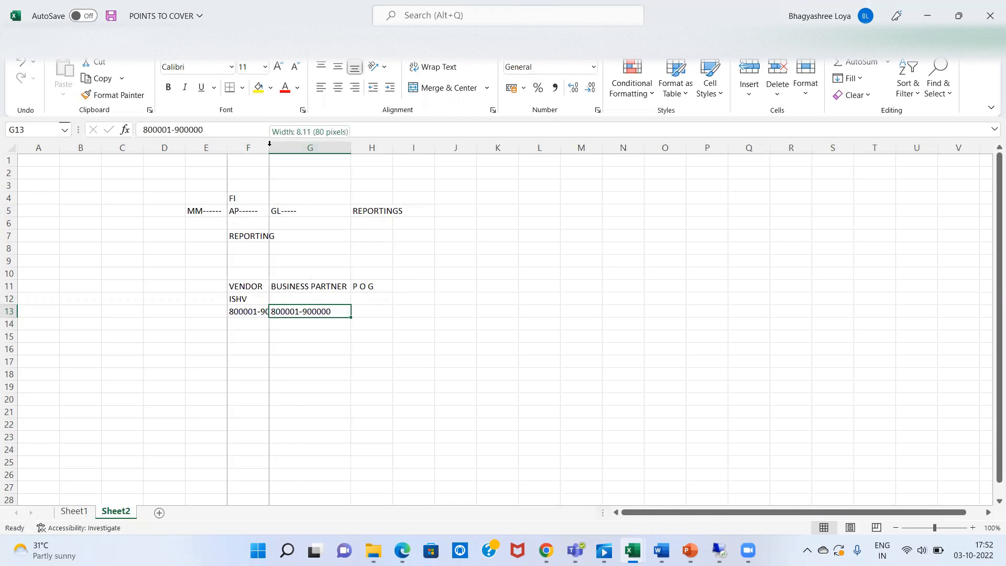
Step: Check both interval keys in the SAP sessions and enter IV in E13 and IB in H13 of the Excel sheet
{"action": "left_click", "coordinate": [197, 310]}
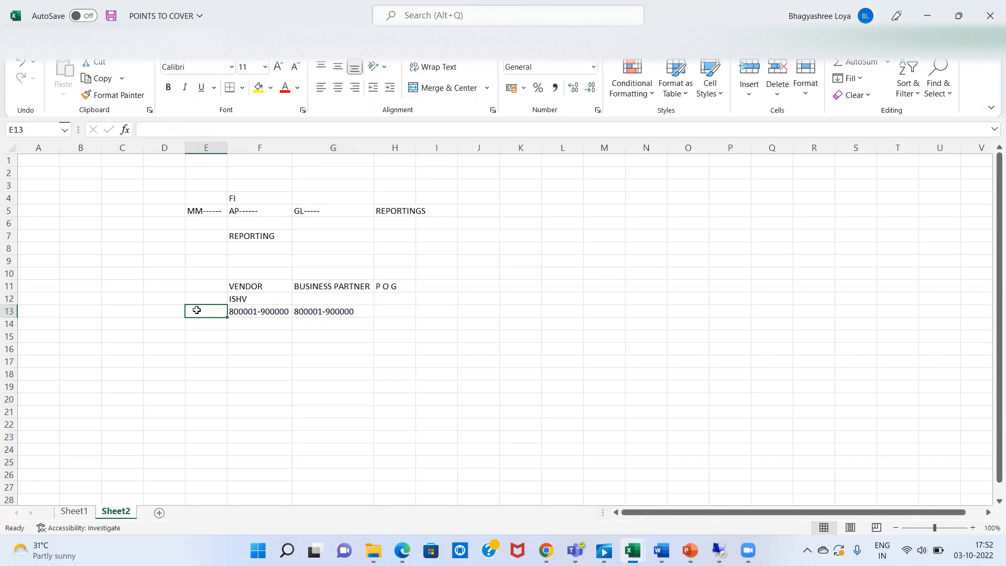
{"action": "key", "text": "alt+Tab"}
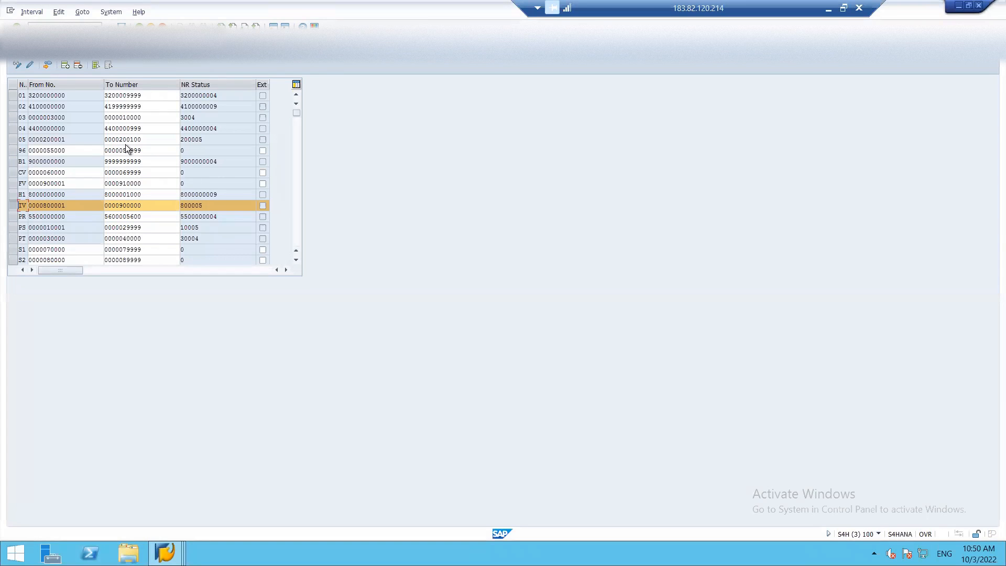
{"action": "key", "text": "alt+Tab"}
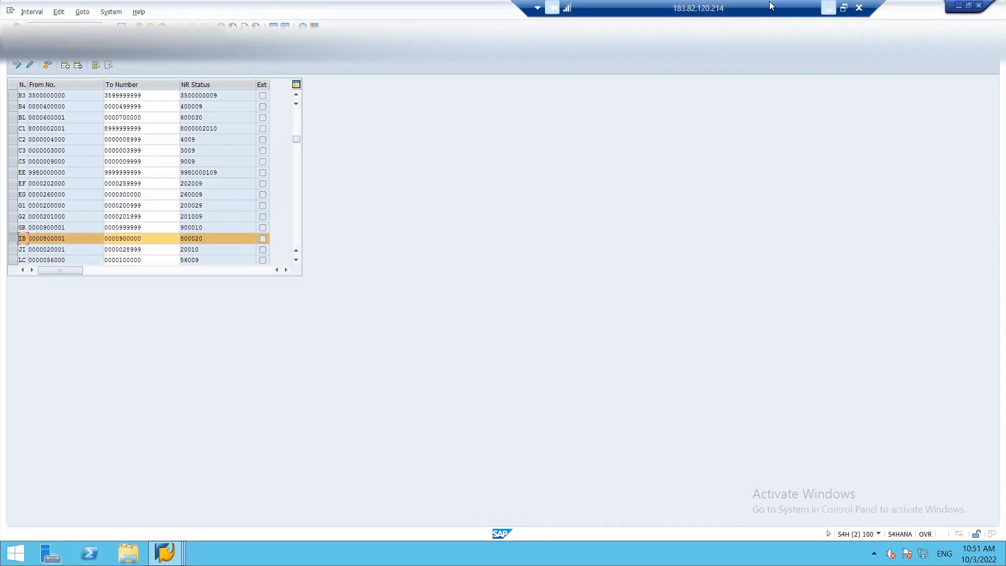
{"action": "left_click", "coordinate": [828, 8]}
{"action": "type", "text": "IV"}
{"action": "key", "text": "Tab"}
{"action": "key", "text": "Tab"}
{"action": "key", "text": "Tab"}
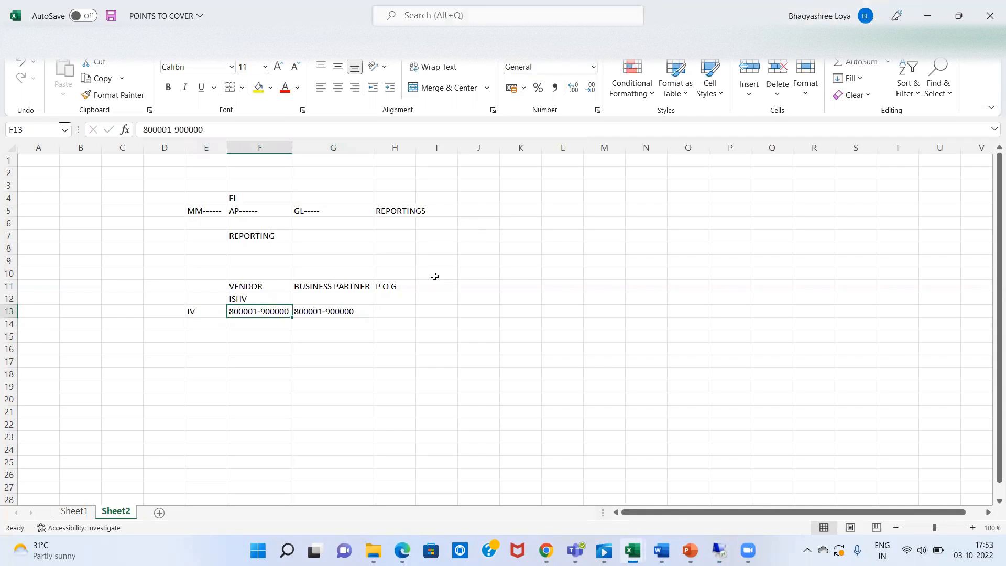
{"action": "type", "text": "IB"}
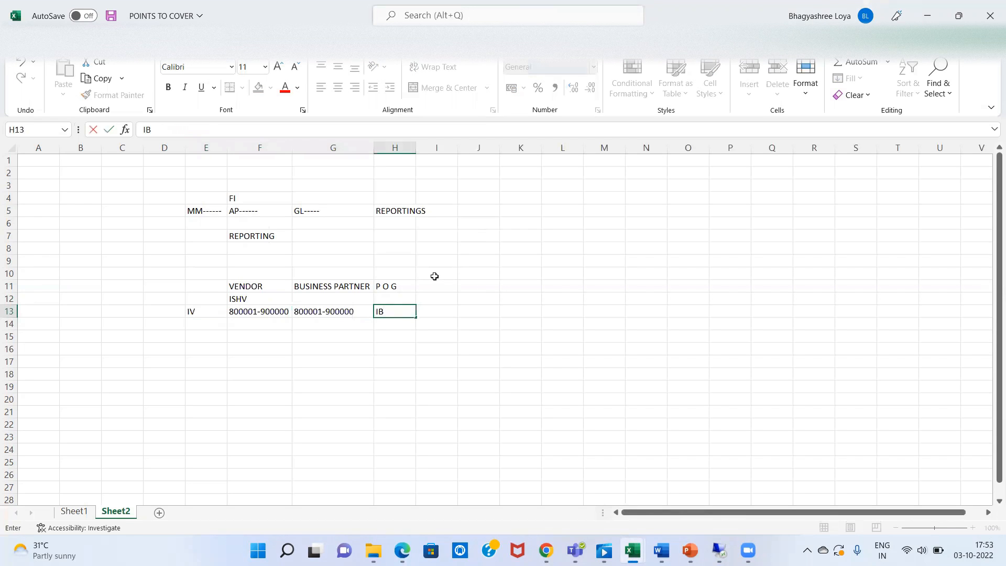
{"action": "key", "text": "Return"}
{"action": "key", "text": "Up"}
{"action": "key", "text": "Right"}
{"action": "key", "text": "Left"}
{"action": "key", "text": "Right"}
{"action": "key", "text": "Right"}
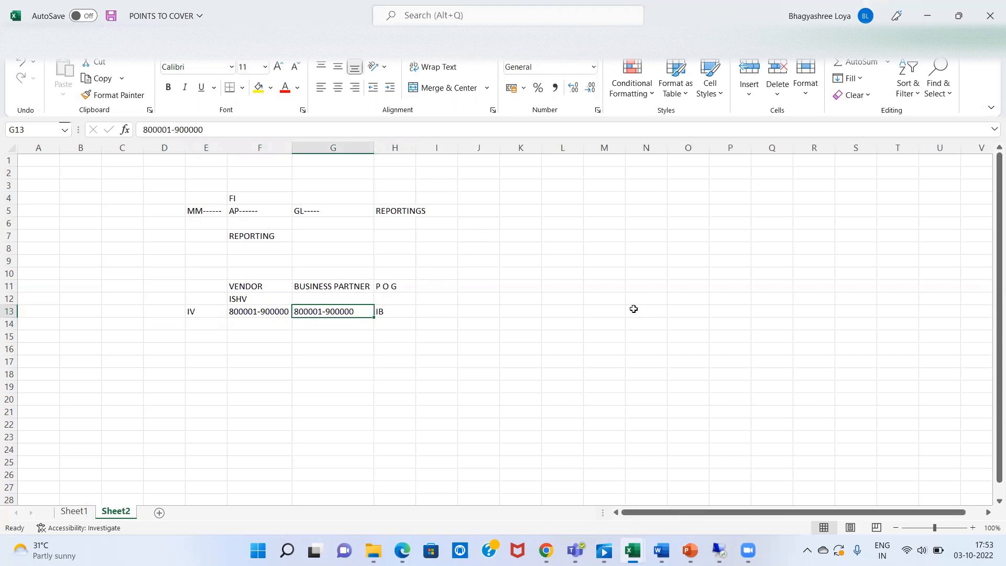
Step: Switch back to SAP and try adding a new business partner number range interval with the key SD
{"action": "key", "text": "alt+Tab"}
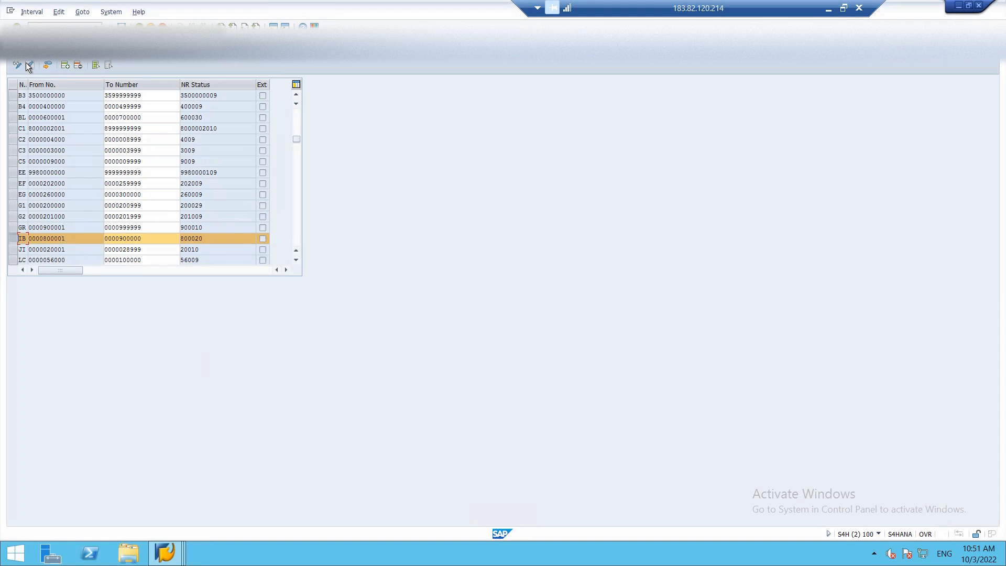
{"action": "left_click", "coordinate": [67, 65]}
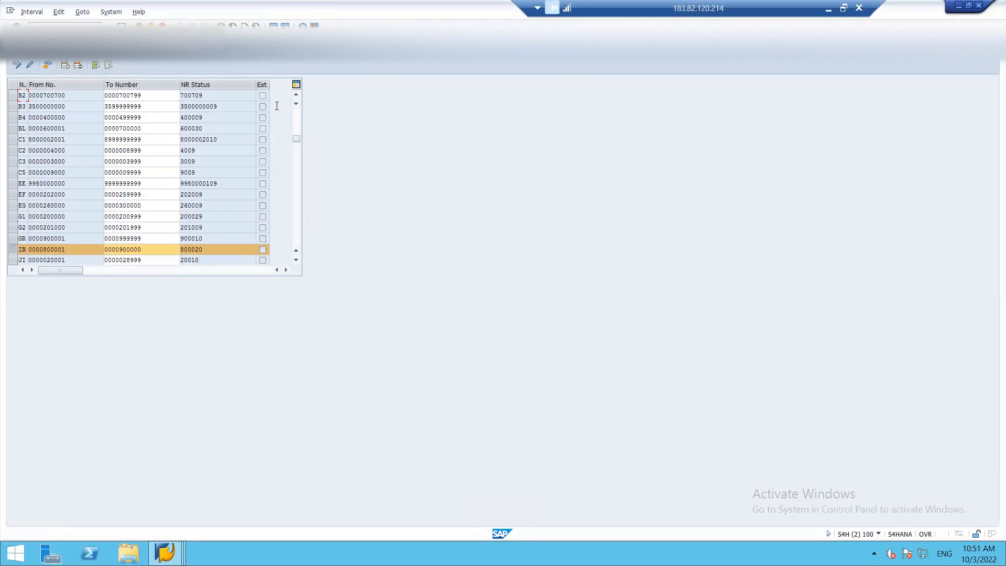
{"action": "left_click", "coordinate": [294, 119]}
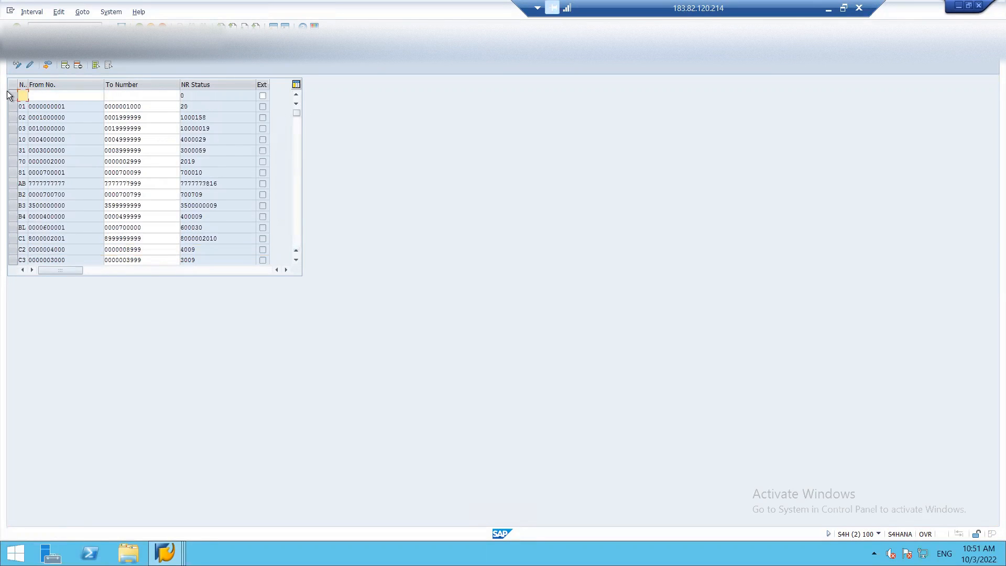
{"action": "type", "text": "SD"}
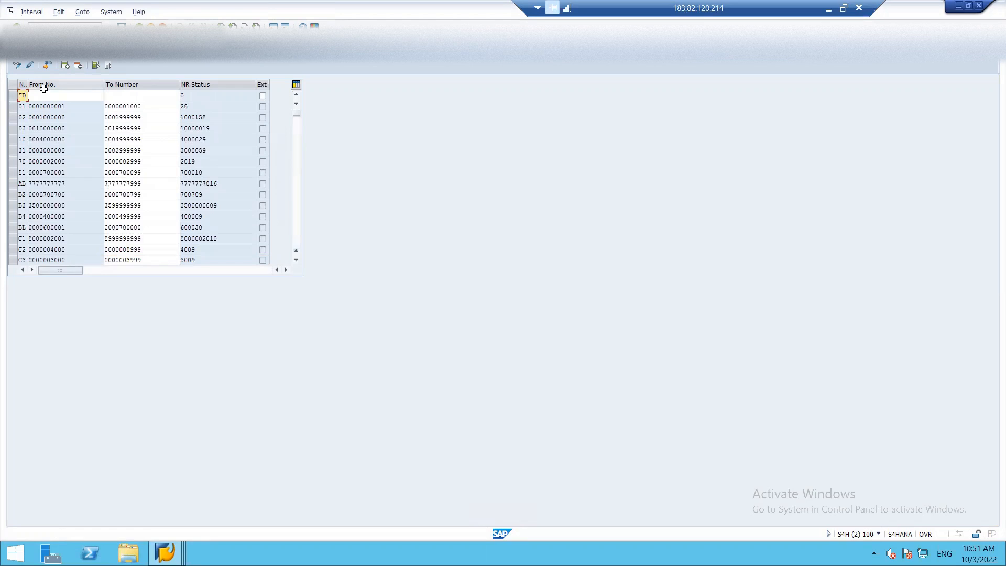
{"action": "left_click", "coordinate": [54, 94]}
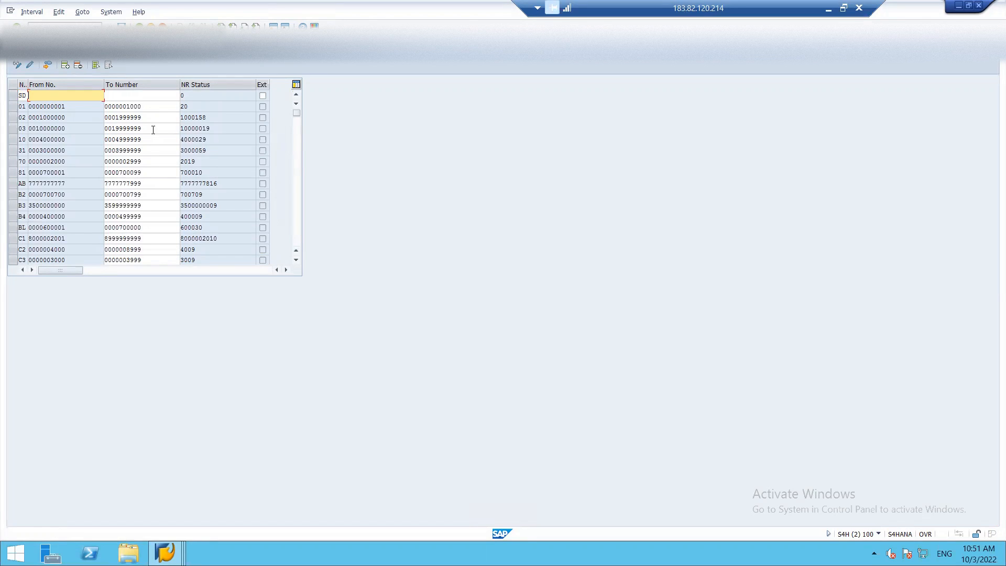
Step: Exit business partner and vendor interval editing without saving and return to the Customizing Implementation Guide
{"action": "key", "text": "Escape"}
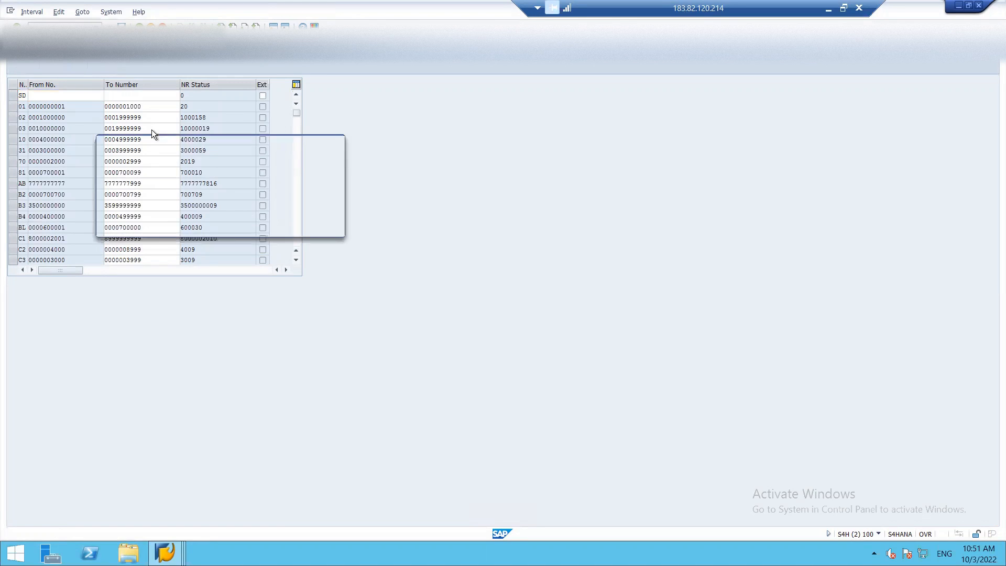
{"action": "left_click", "coordinate": [162, 224]}
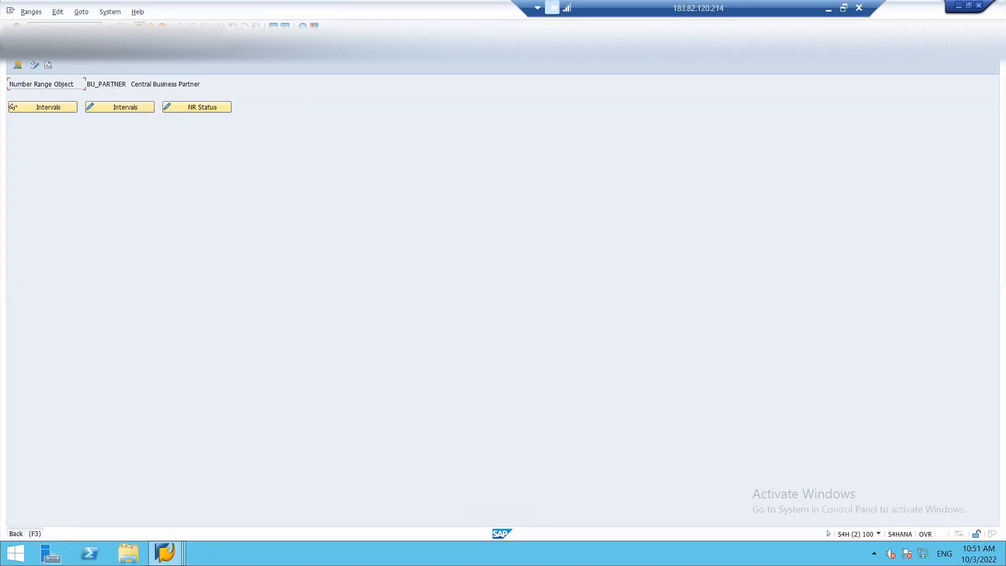
{"action": "key", "text": "F3"}
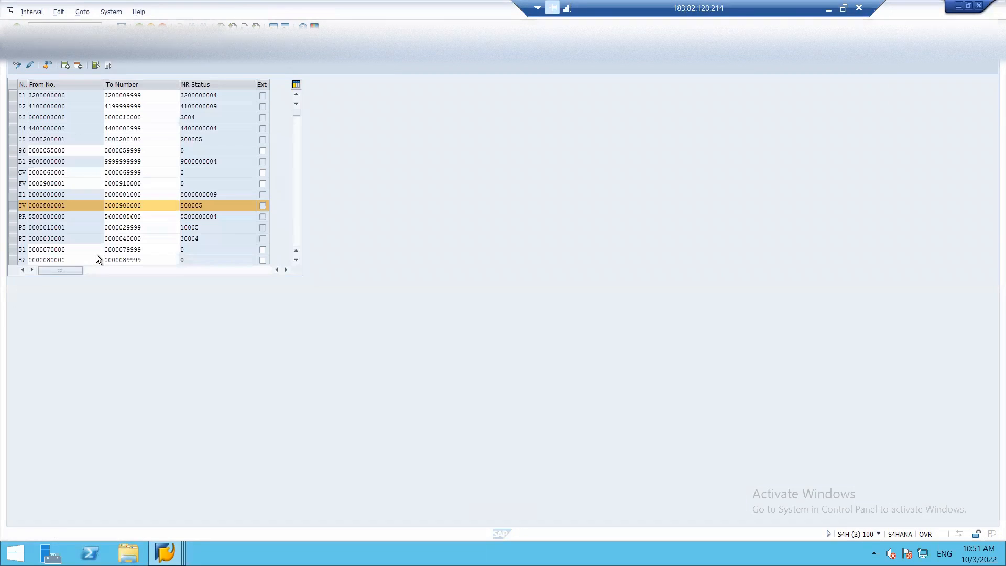
{"action": "key", "text": "Escape"}
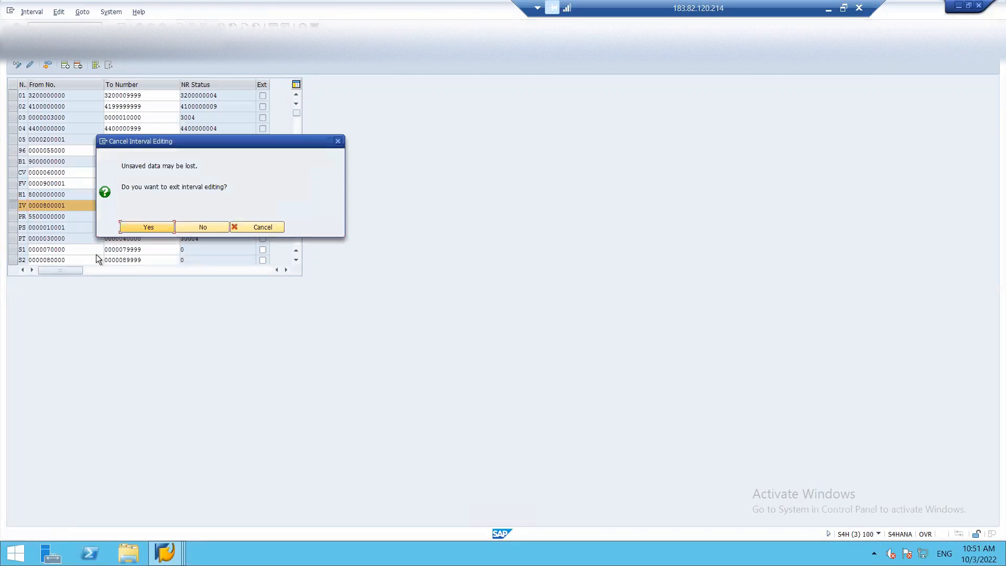
{"action": "left_click", "coordinate": [152, 225]}
{"action": "key", "text": "F3"}
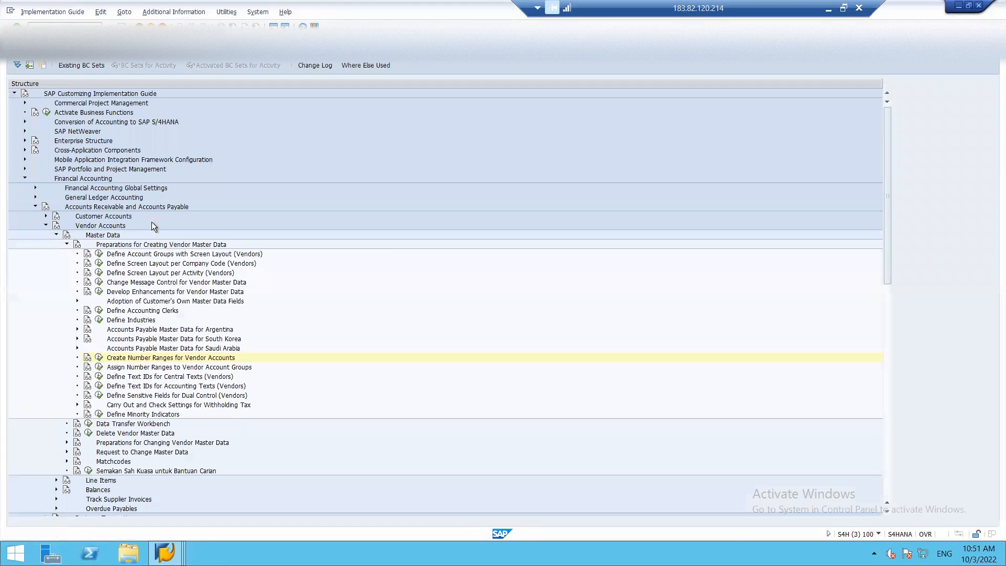
Step: Open the number range assignment for vendor account groups, locate the ISH entries, and compare the assigned range key with the Excel notes
{"action": "left_click", "coordinate": [100, 368]}
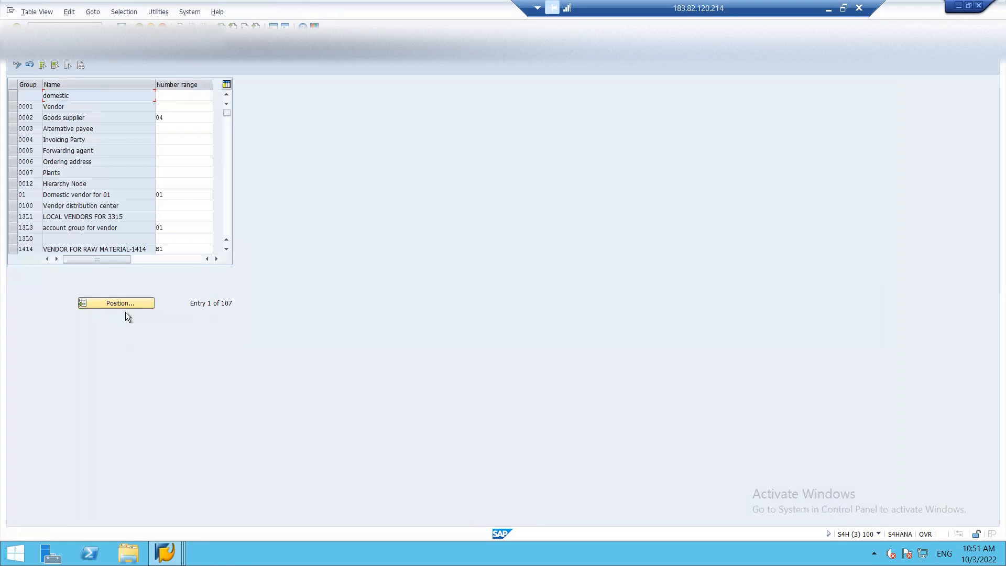
{"action": "left_click", "coordinate": [130, 303]}
{"action": "type", "text": "ISH"}
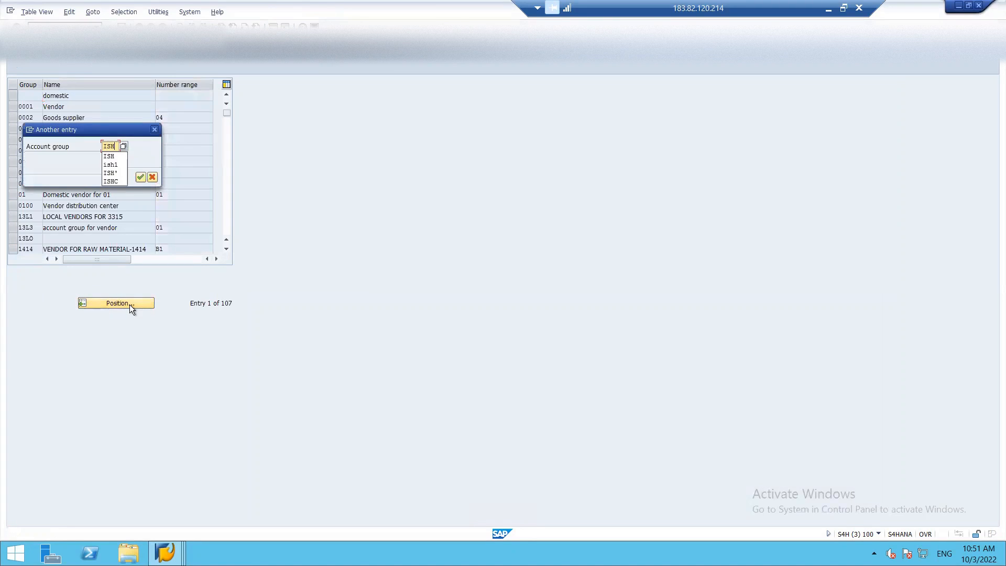
{"action": "key", "text": "Return"}
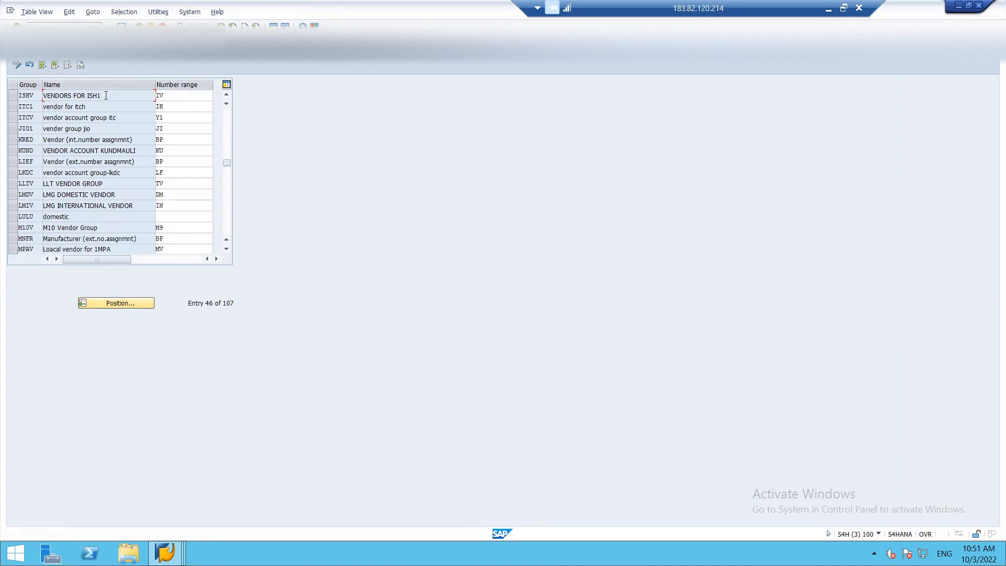
{"action": "left_click", "coordinate": [169, 94]}
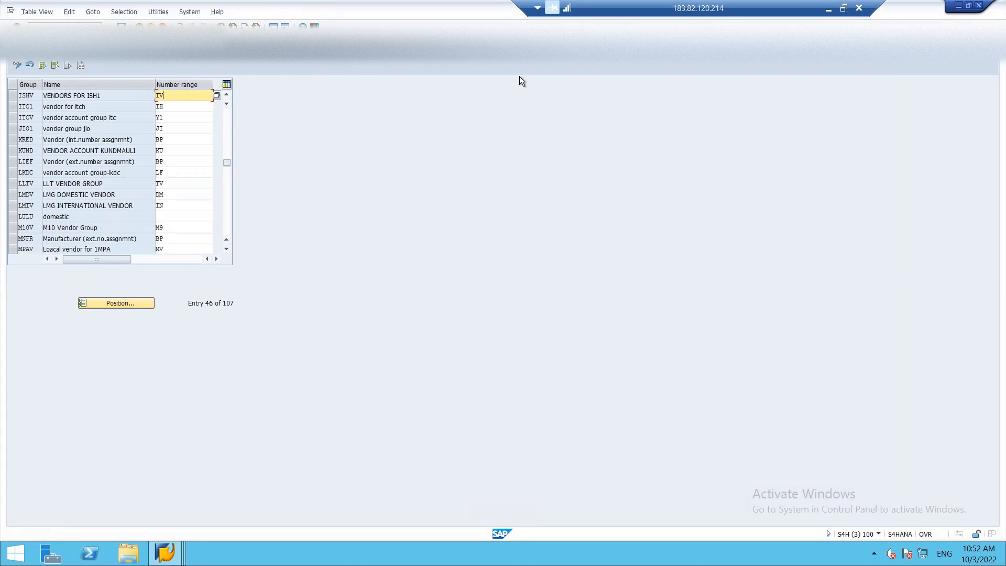
{"action": "left_click", "coordinate": [828, 9]}
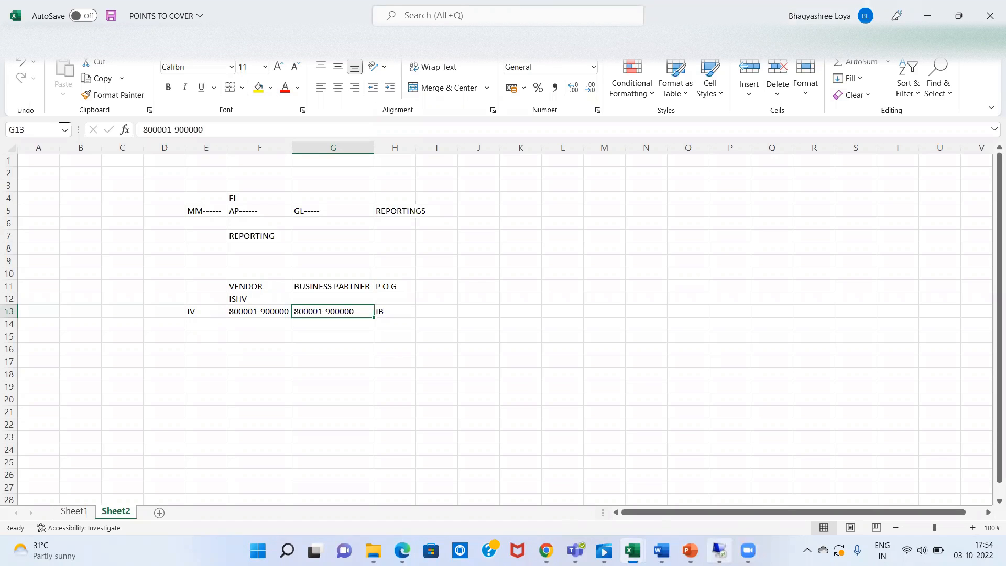
{"action": "left_click", "coordinate": [718, 550]}
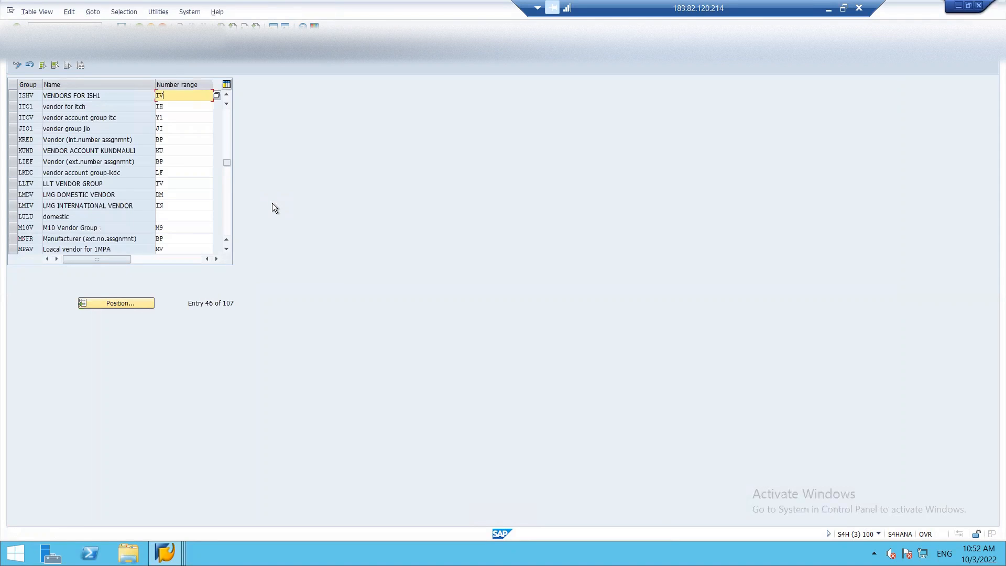
{"action": "key", "text": "F3"}
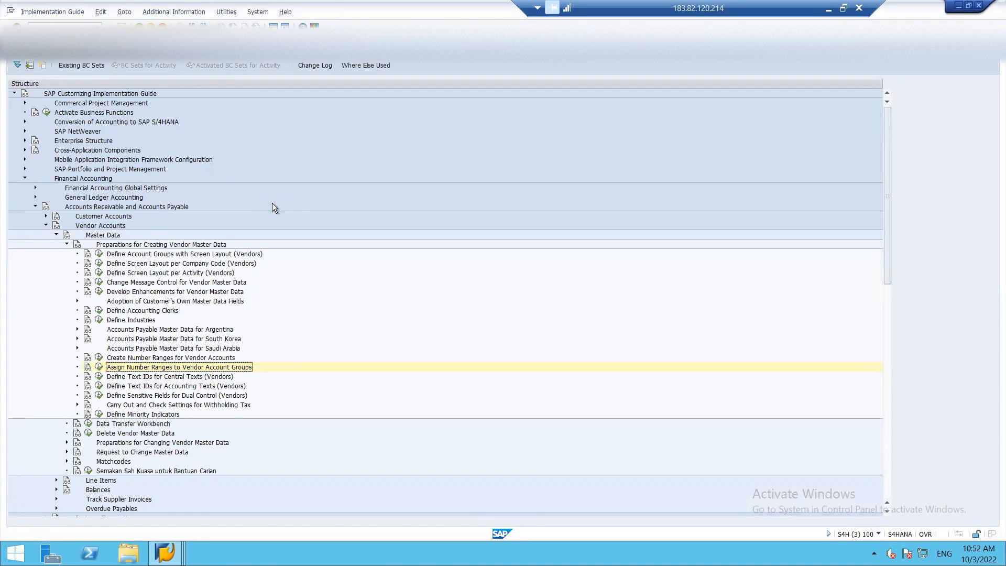
Step: Switch to the business partner session, open Define Groupings and Assign Number Ranges, and locate the grouping starting with ISH
{"action": "key", "text": "alt+Tab"}
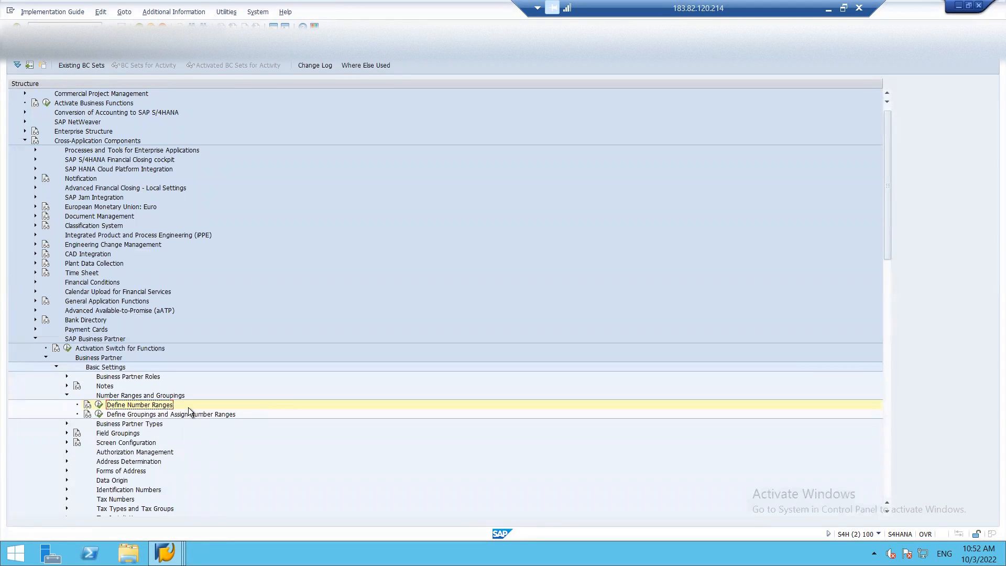
{"action": "left_click", "coordinate": [99, 414]}
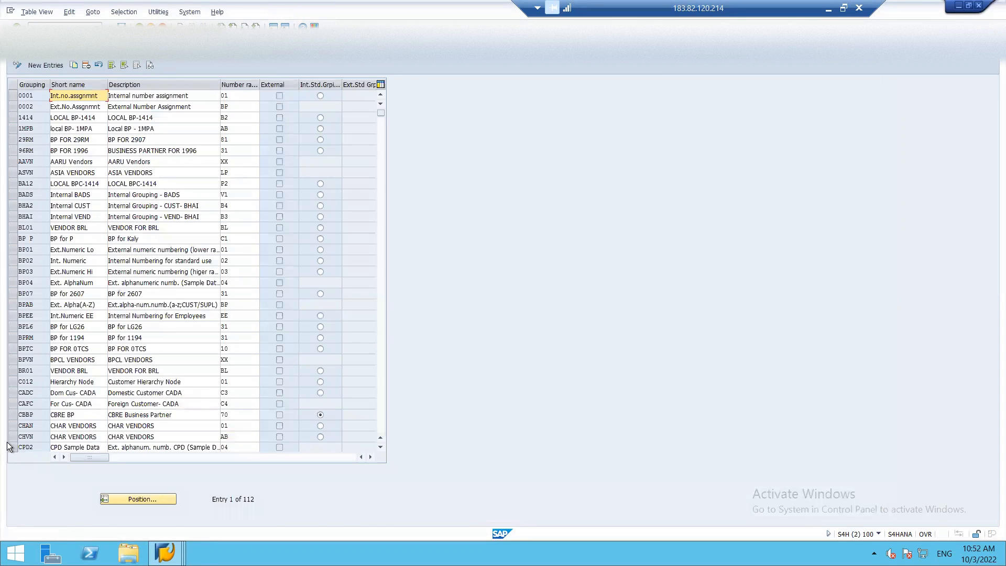
{"action": "left_click", "coordinate": [127, 498]}
{"action": "type", "text": "ISH"}
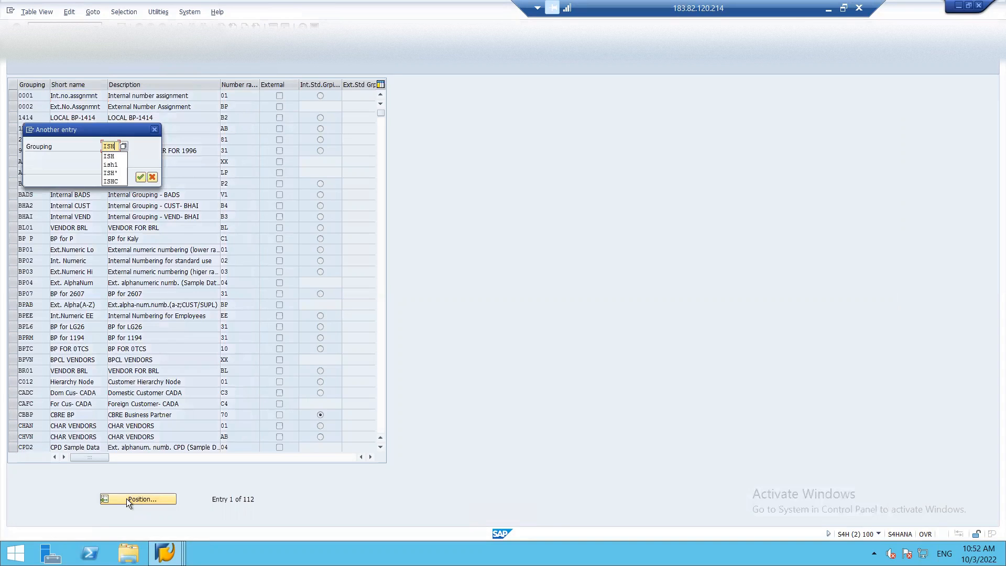
{"action": "key", "text": "Down"}
{"action": "key", "text": "Return"}
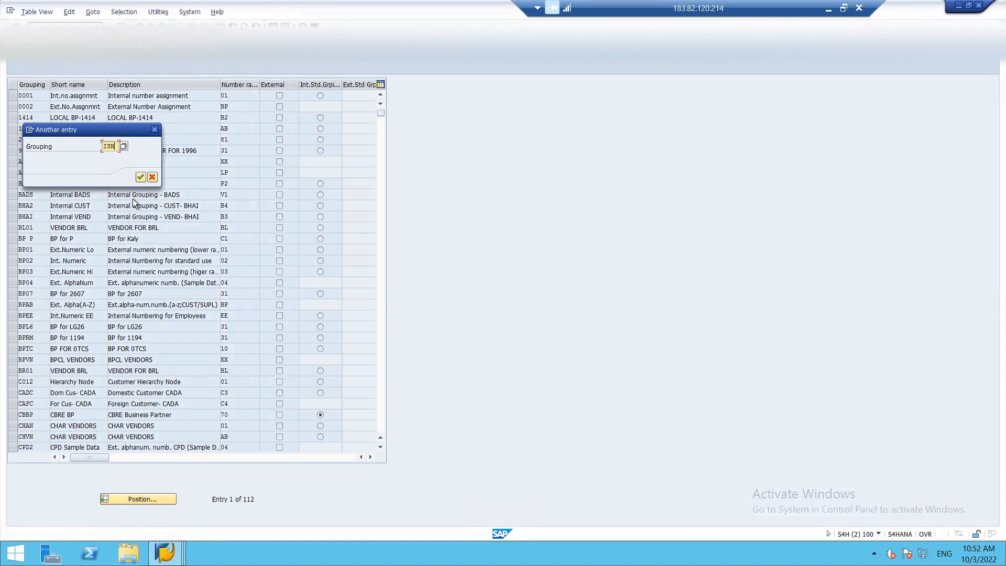
{"action": "left_click", "coordinate": [141, 177]}
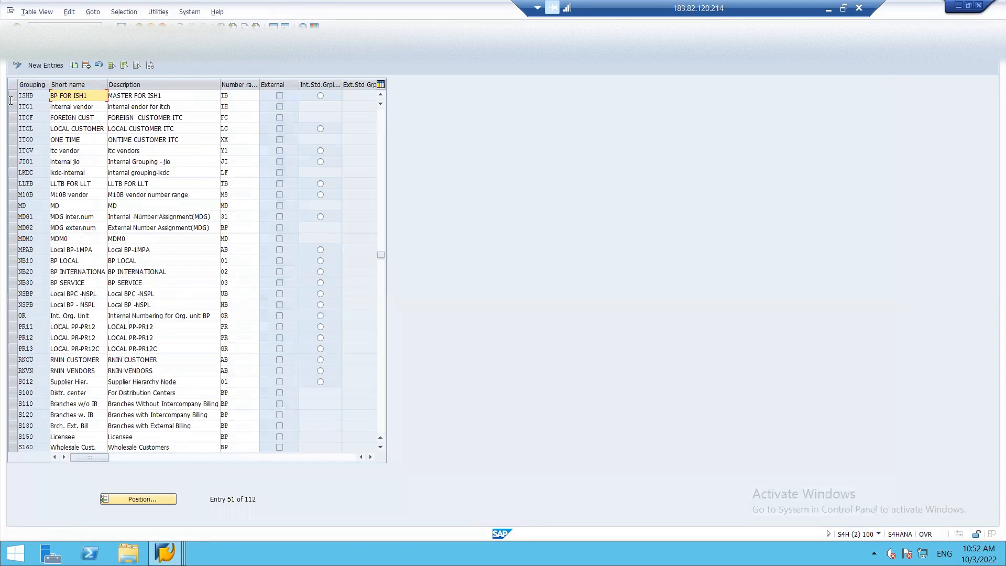
{"action": "left_click", "coordinate": [32, 97]}
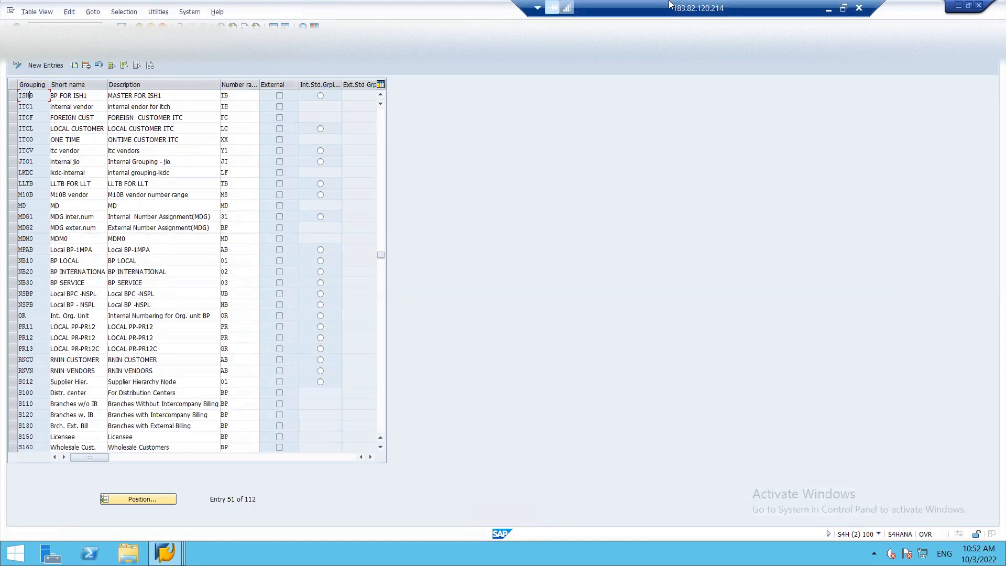
Step: Switch to Excel, enter ISHB in G12 under BUSINESS PARTNER, and save the workbook
{"action": "left_click", "coordinate": [828, 9]}
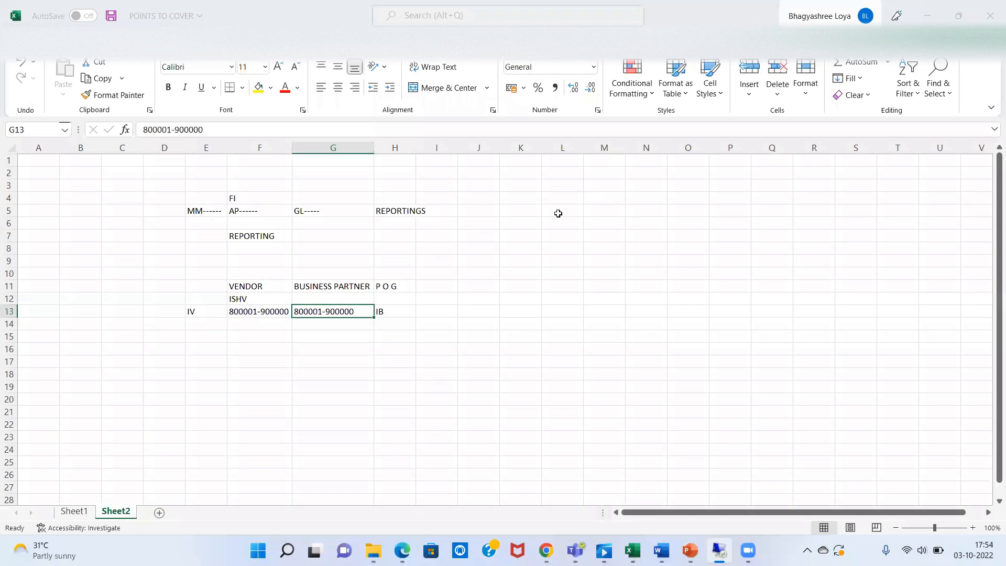
{"action": "left_click", "coordinate": [353, 301]}
{"action": "type", "text": "ISHB"}
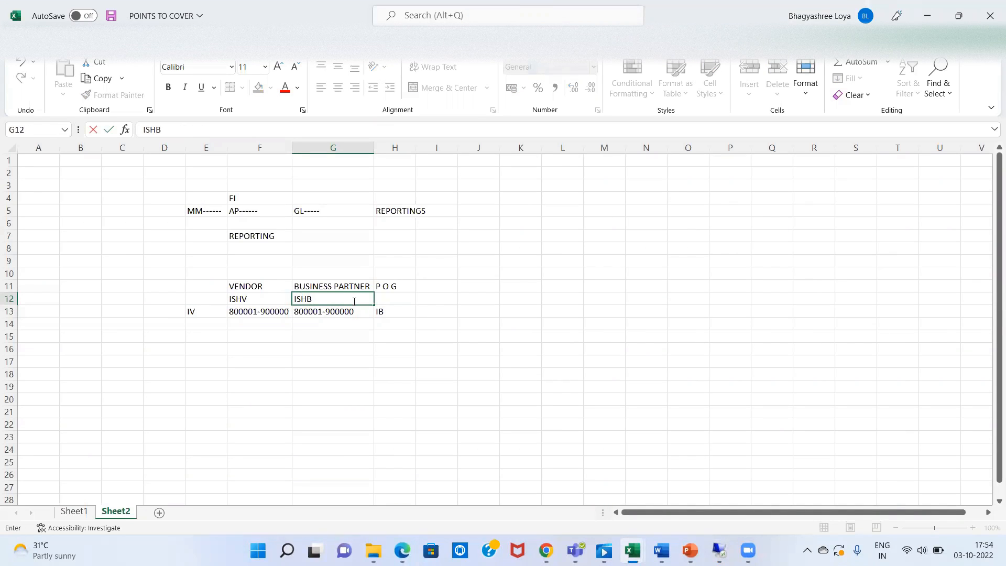
{"action": "key", "text": "Return"}
{"action": "key", "text": "ctrl+s"}
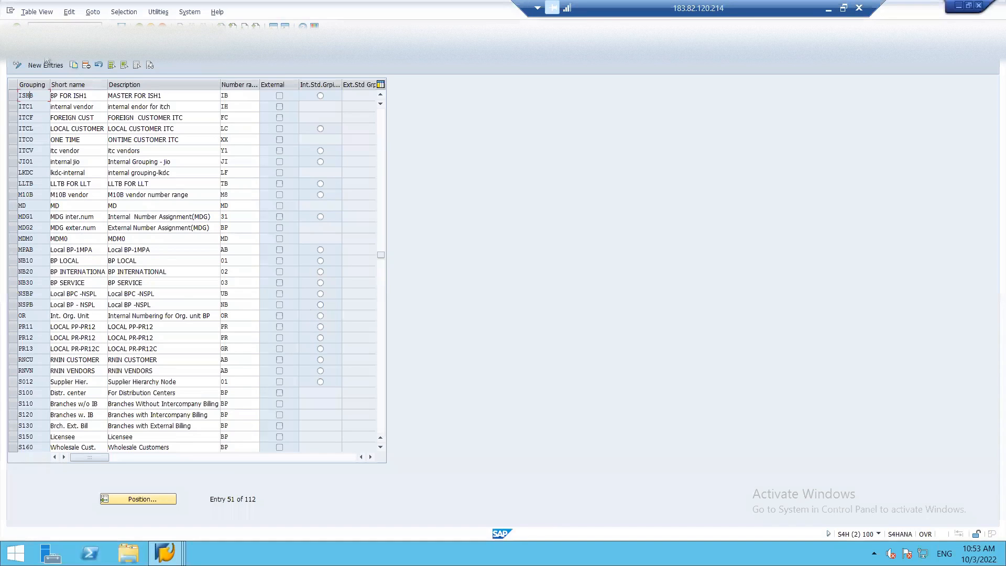
Step: Try adding grouping ISHB in SAP with short name VENDOR and description MASTER DATA FOR ISH, and discard the entry
{"action": "left_click", "coordinate": [45, 66]}
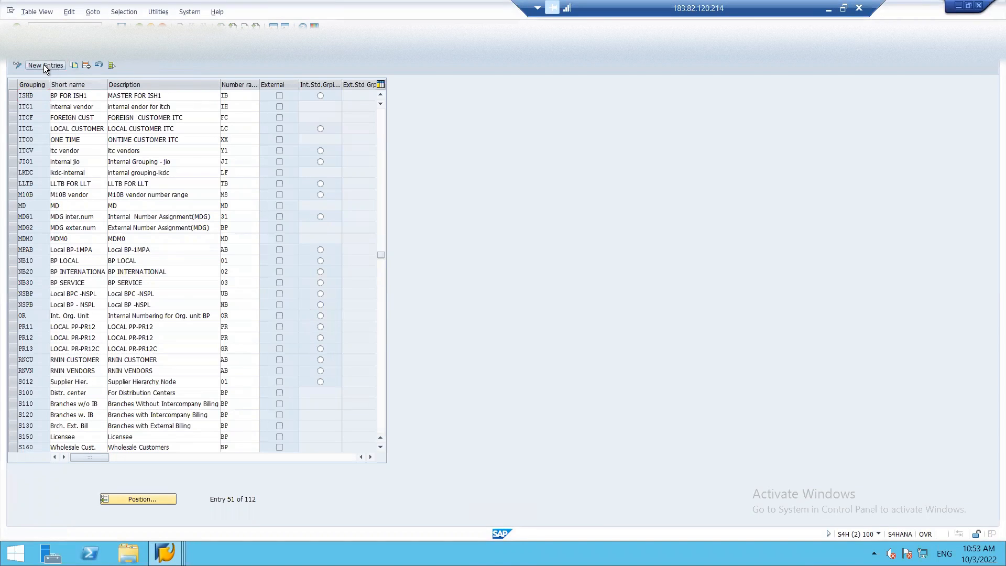
{"action": "type", "text": "I"}
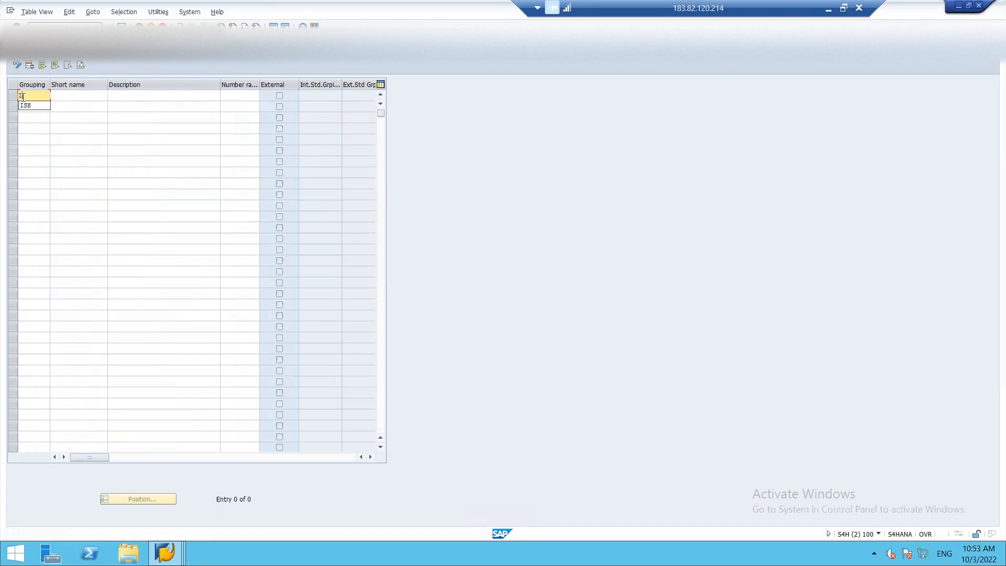
{"action": "type", "text": "SHB"}
{"action": "key", "text": "Tab"}
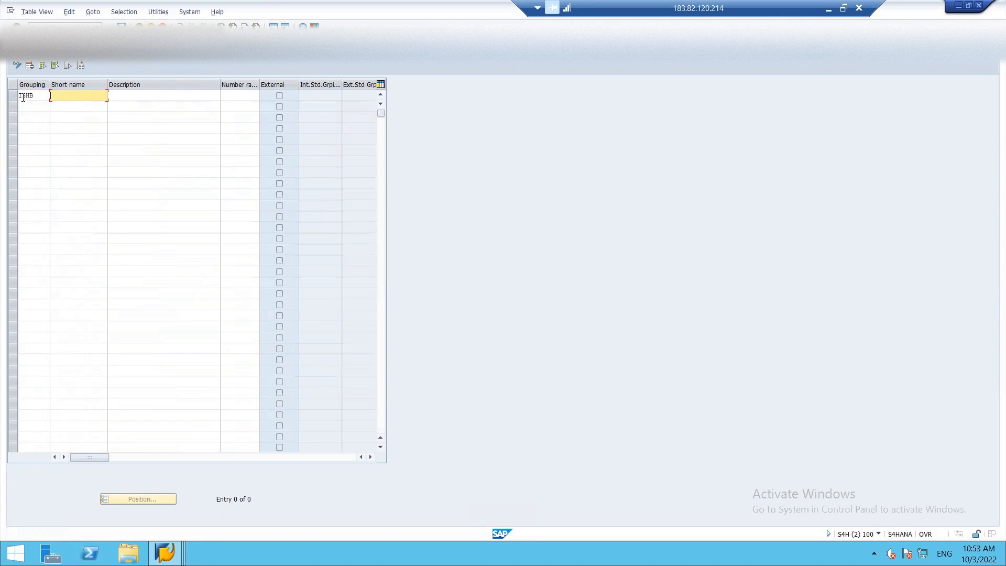
{"action": "type", "text": "VENDOR"}
{"action": "key", "text": "Tab"}
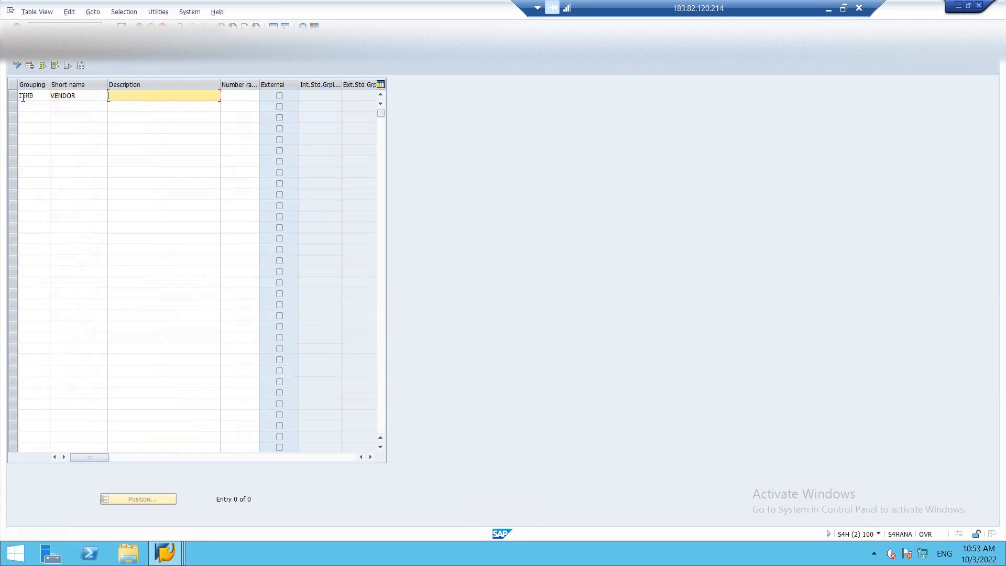
{"action": "type", "text": "MASTER DATA FOR"}
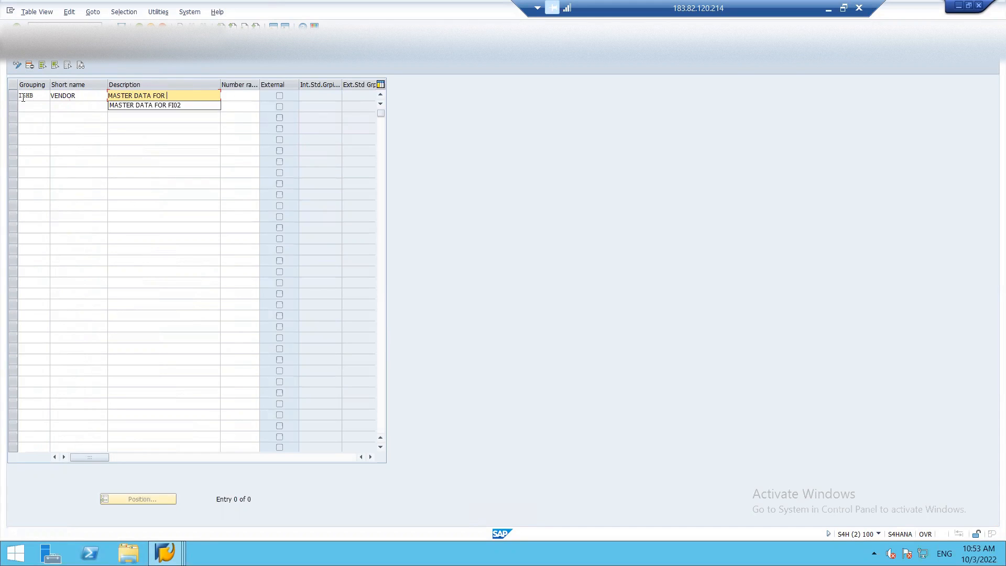
{"action": "type", "text": " ISH"}
{"action": "key", "text": "Tab"}
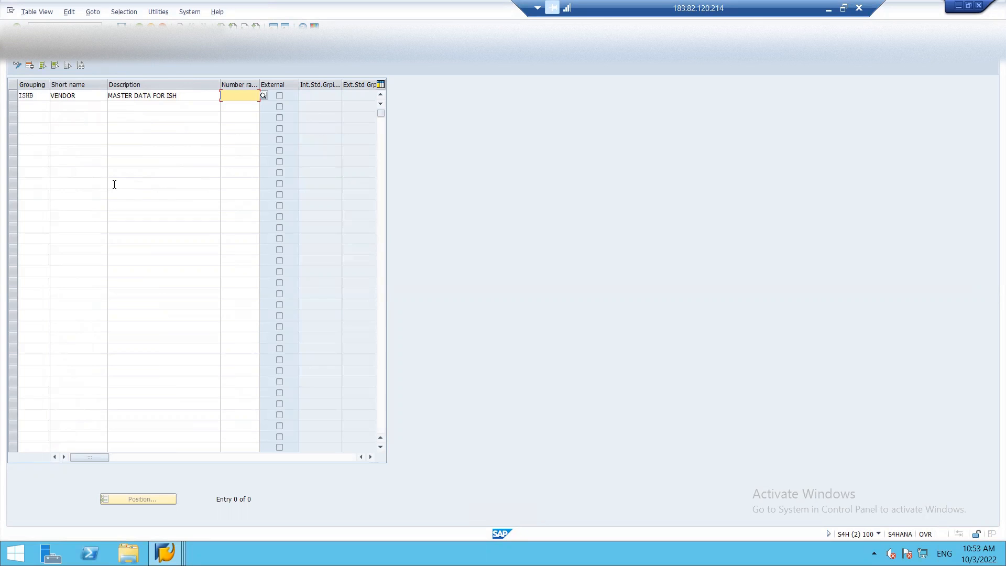
{"action": "key", "text": "F12"}
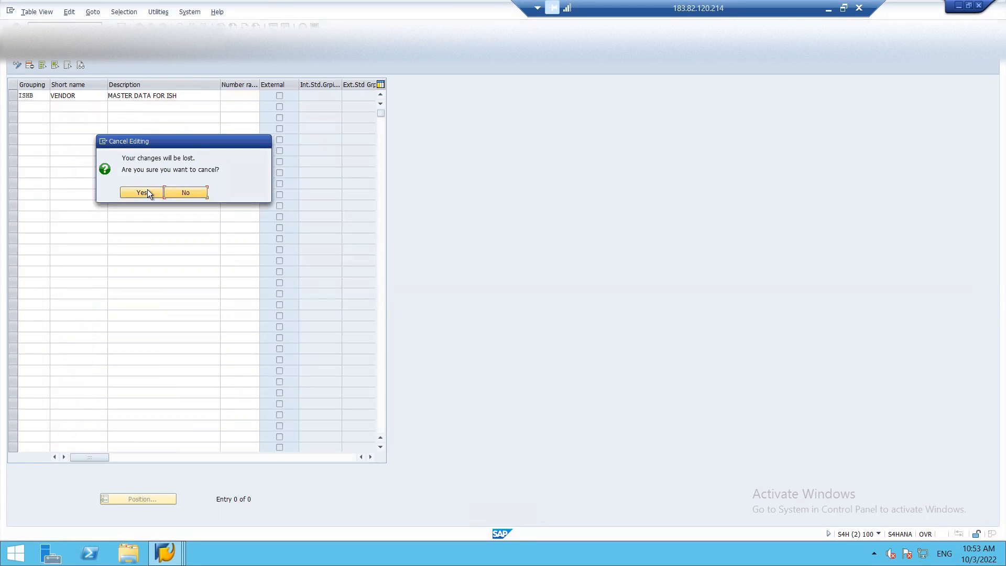
{"action": "left_click", "coordinate": [142, 192]}
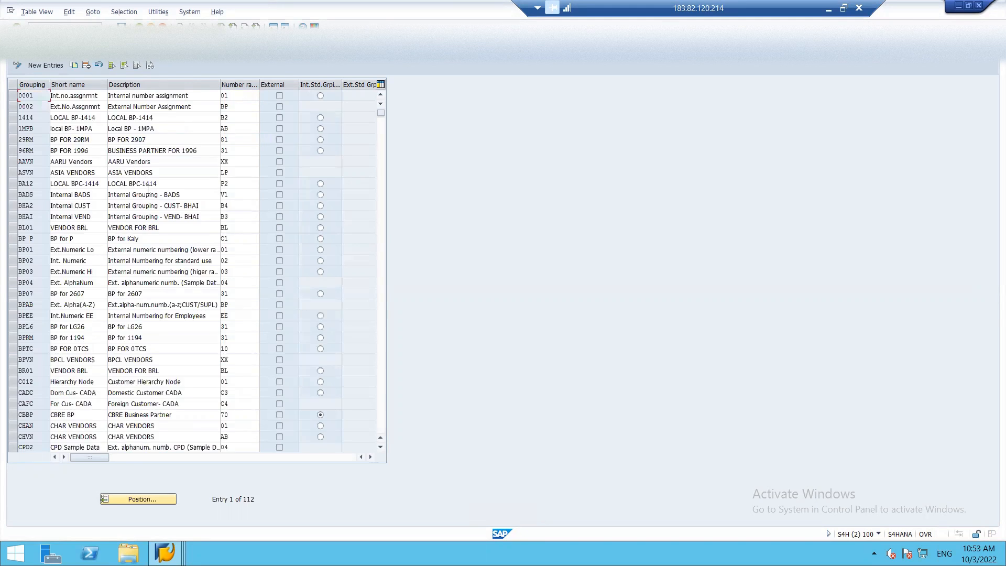
Step: Return to the Implementation Guide, collapse SAP Business Partner, and expand Master Data Synchronization down to Settings for Vendor Integration
{"action": "key", "text": "F3"}
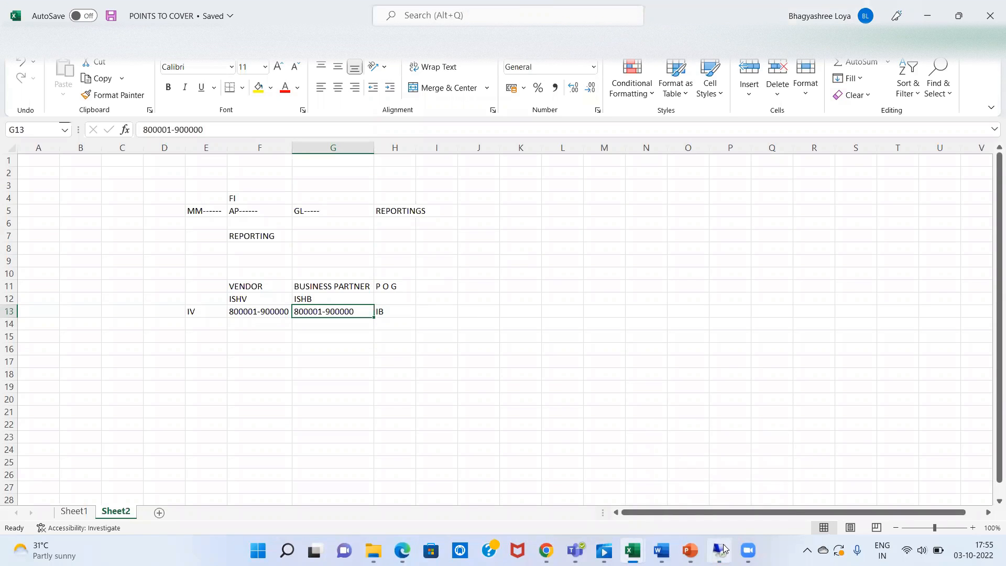
{"action": "left_click", "coordinate": [723, 548]}
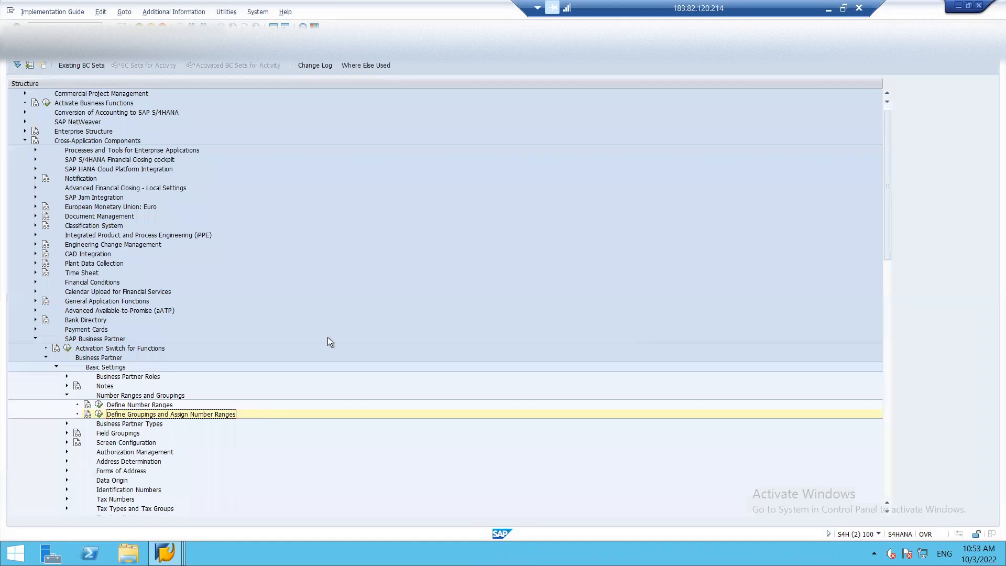
{"action": "left_click", "coordinate": [35, 339]}
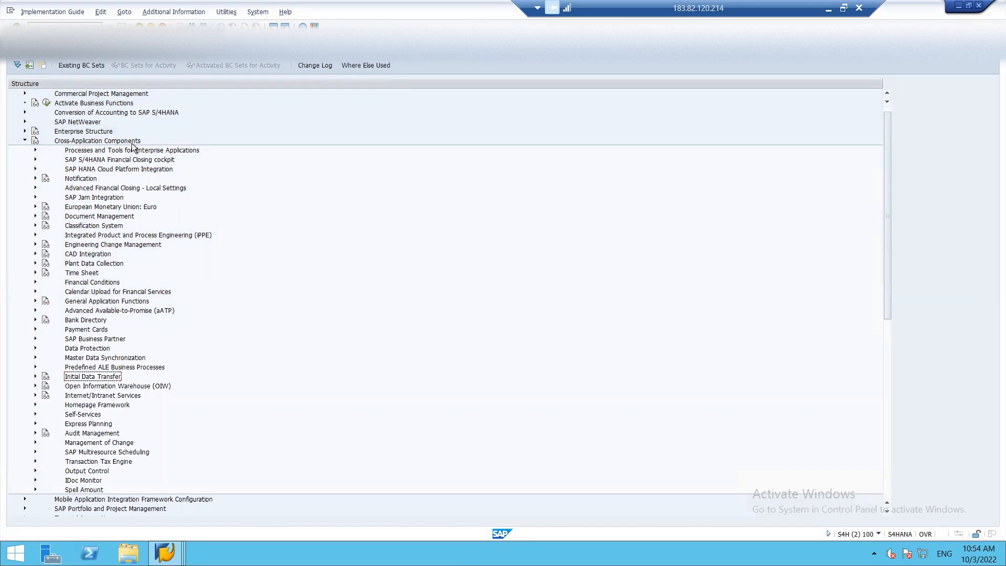
{"action": "left_click", "coordinate": [35, 358]}
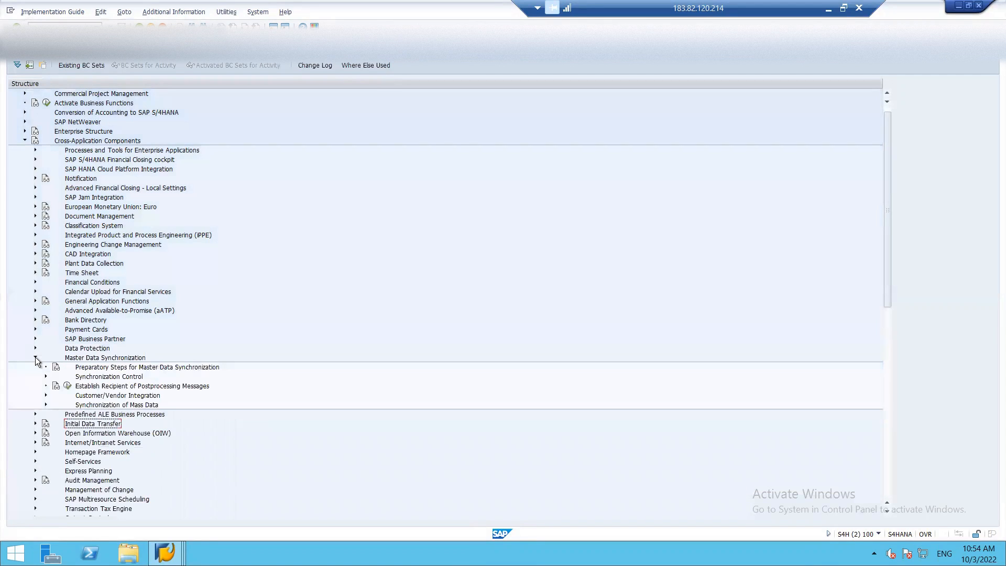
{"action": "left_click", "coordinate": [45, 395]}
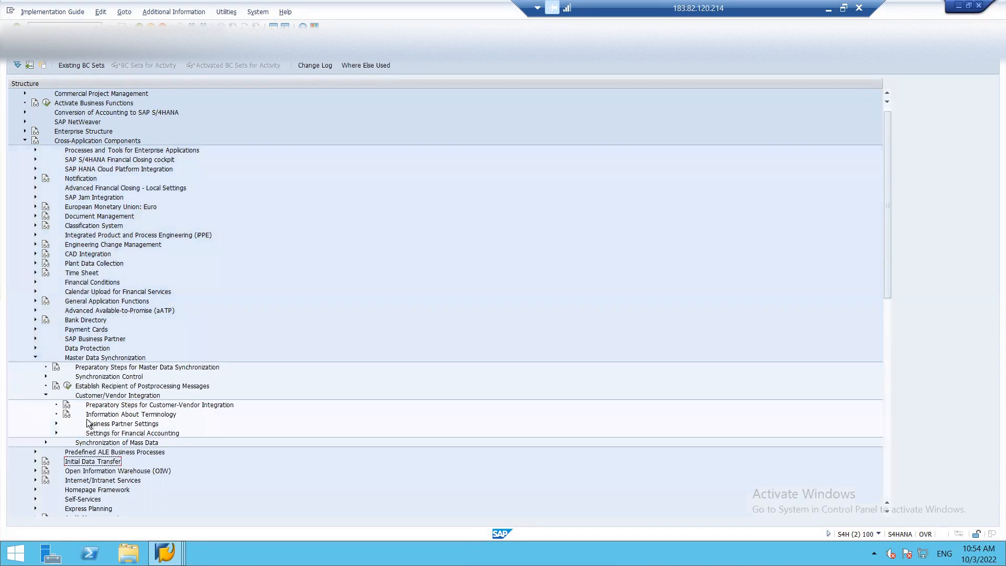
{"action": "left_click", "coordinate": [56, 423]}
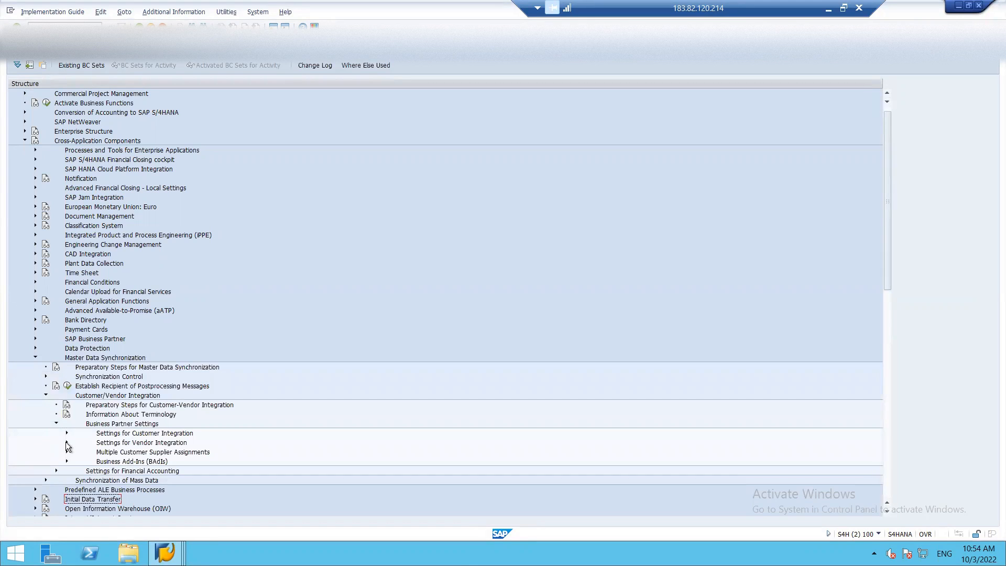
{"action": "left_click", "coordinate": [67, 443]}
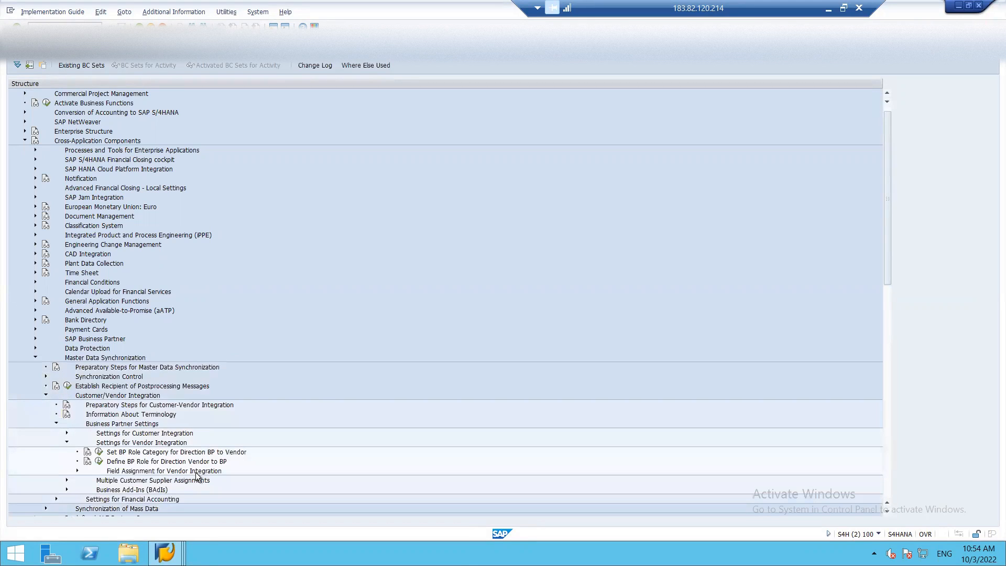
Step: Open Define Number Assignment for Direction BP to Vendor under Assign Keys and select the ISHB row to check its account group
{"action": "left_click", "coordinate": [76, 470]}
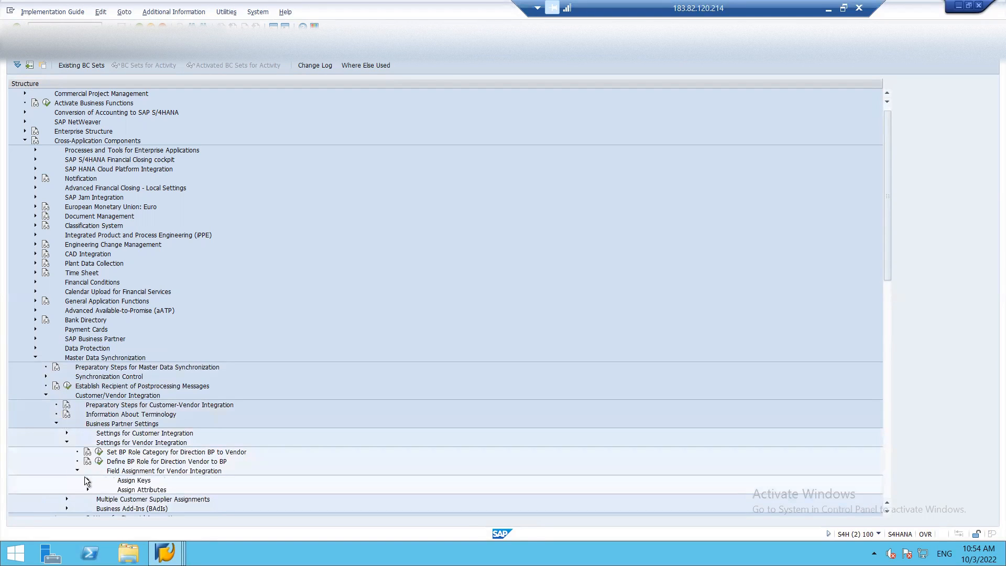
{"action": "left_click", "coordinate": [87, 478]}
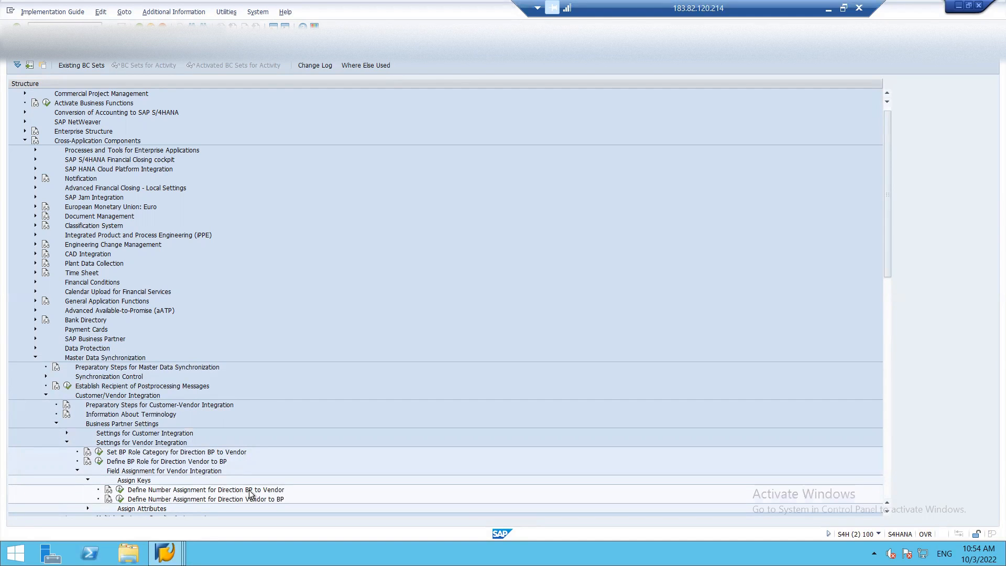
{"action": "left_click", "coordinate": [120, 491]}
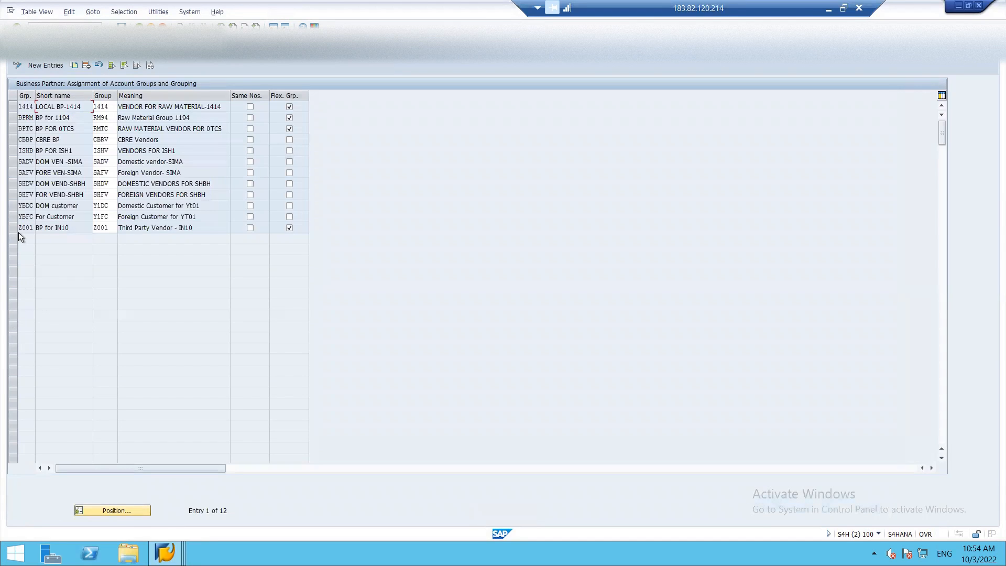
{"action": "left_click", "coordinate": [13, 153]}
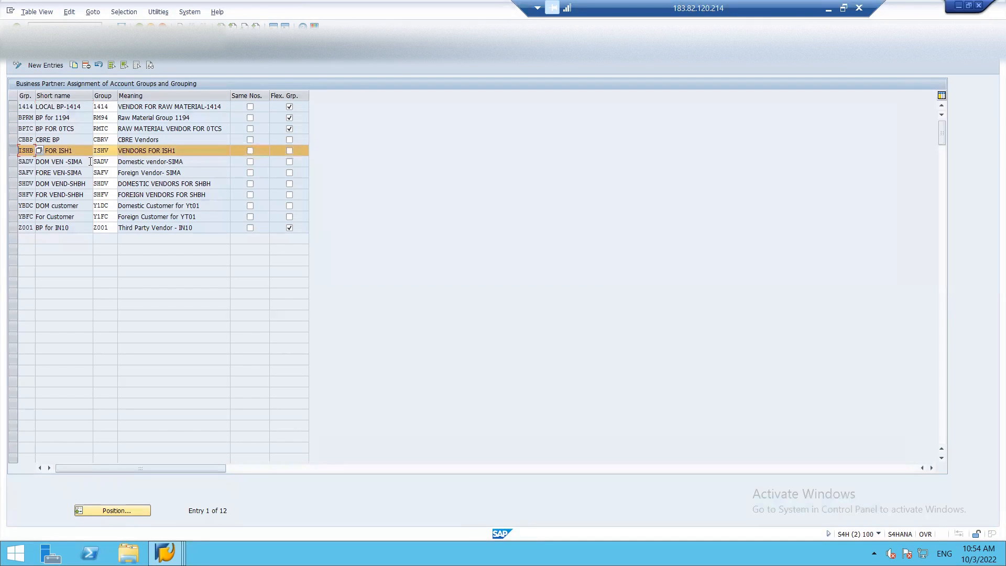
Step: Try to turn on Same Nos. for the ISHB grouping assigned to account group ISHV and save the assignment
{"action": "left_click", "coordinate": [249, 151]}
{"action": "left_click", "coordinate": [122, 26]}
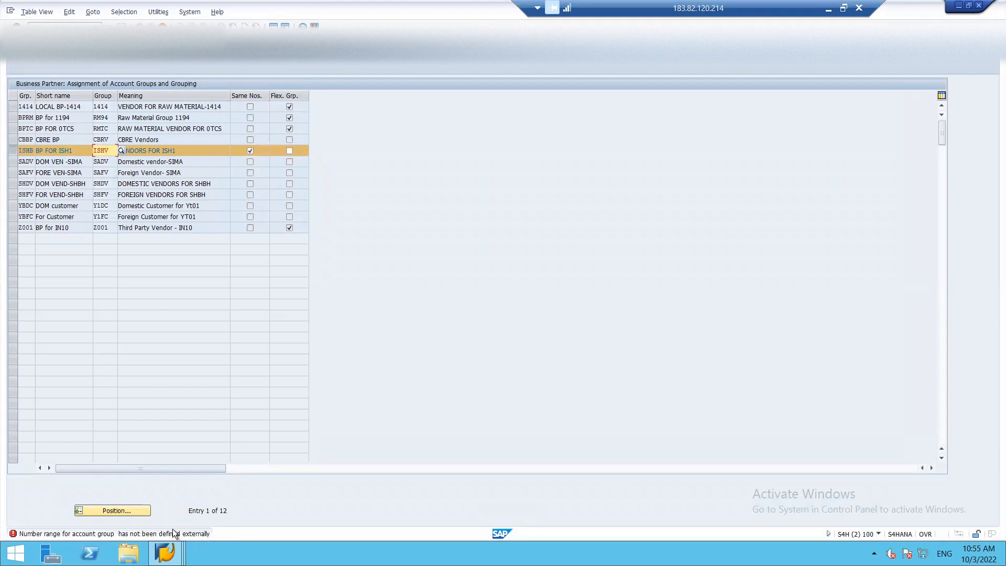
Step: In the other session, open Create Number Ranges for Vendor Accounts and check whether interval IV is flagged as external
{"action": "key", "text": "alt+Tab"}
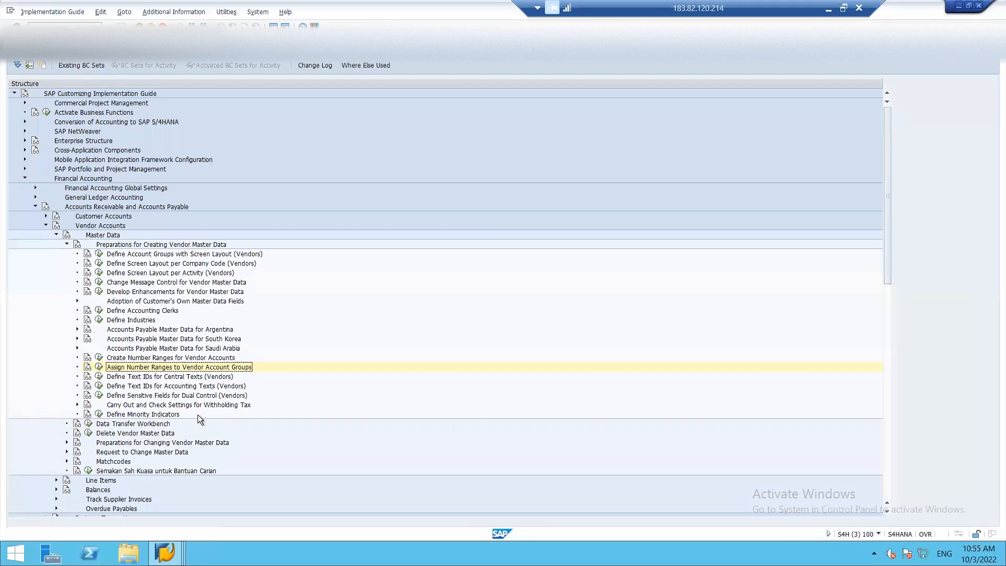
{"action": "left_click", "coordinate": [99, 357]}
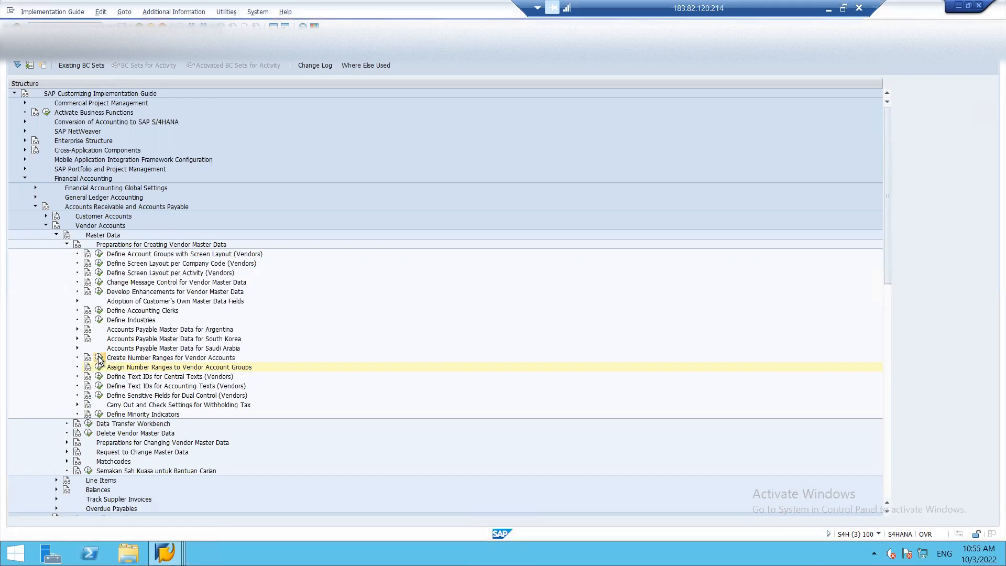
{"action": "left_click", "coordinate": [115, 105]}
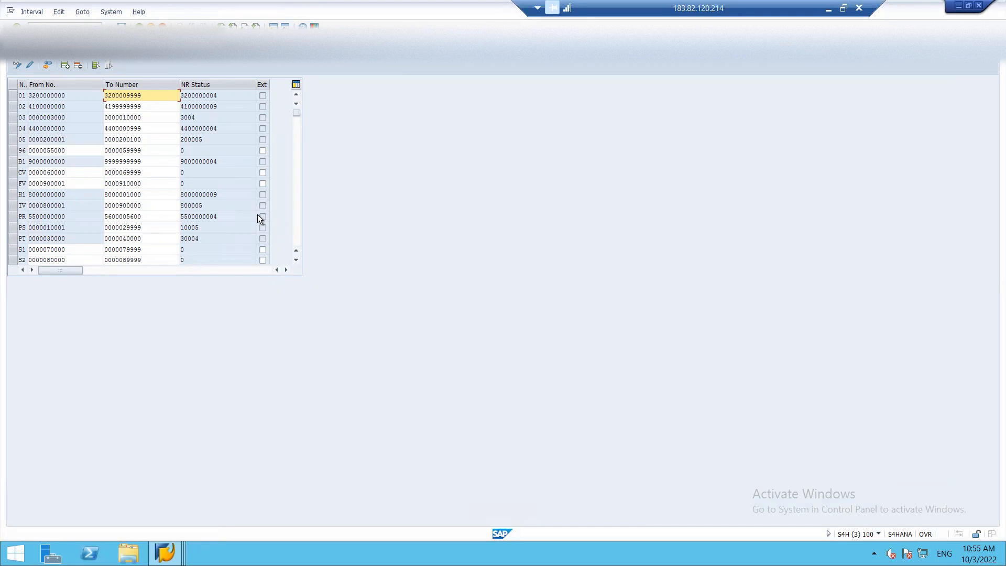
{"action": "key", "text": "F3"}
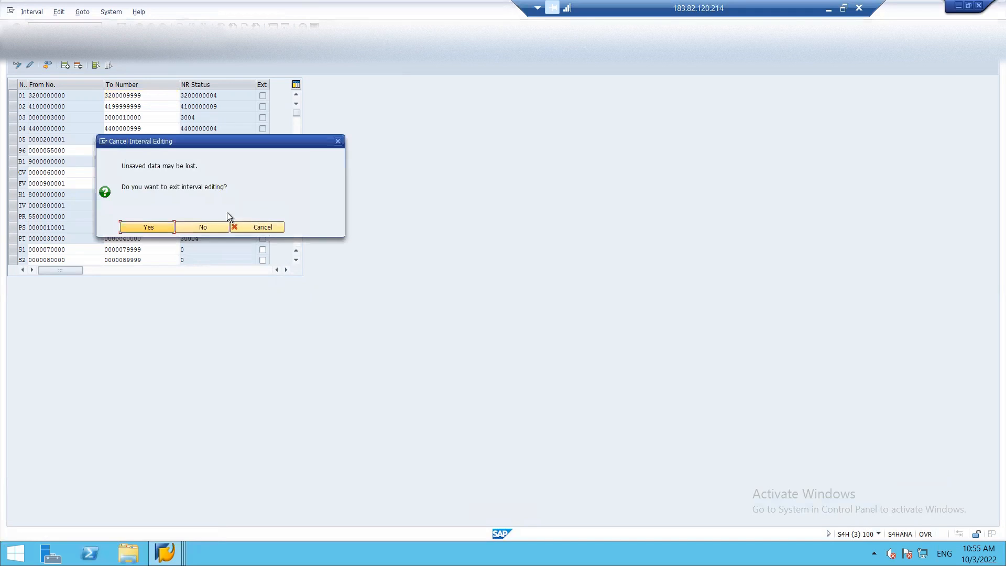
{"action": "left_click", "coordinate": [150, 226]}
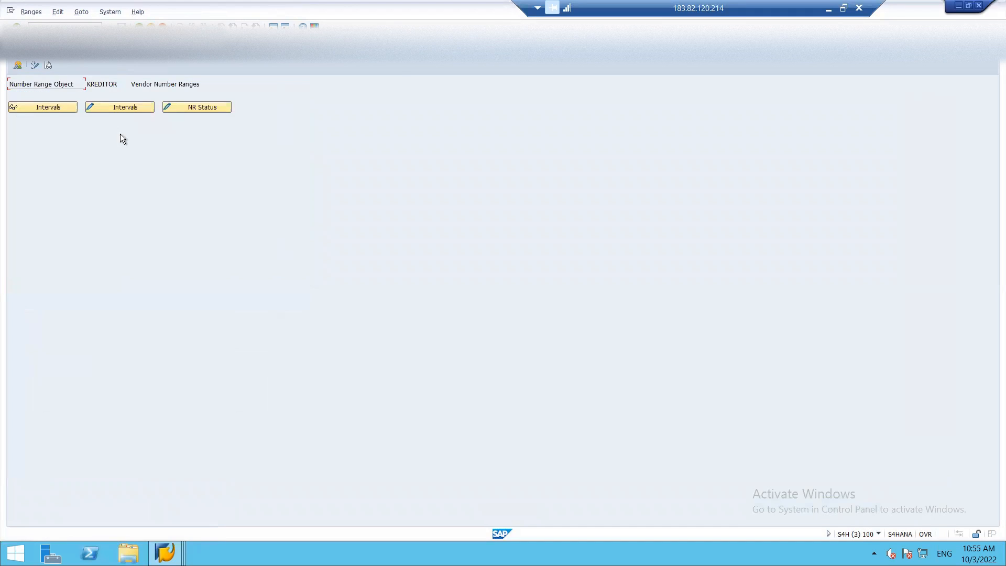
{"action": "left_click", "coordinate": [136, 108]}
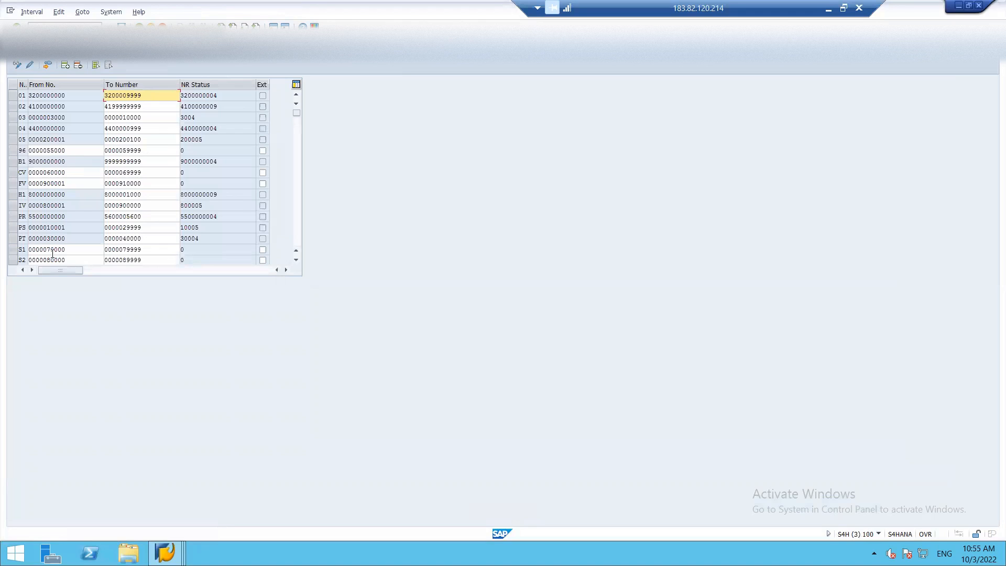
{"action": "left_click", "coordinate": [12, 205]}
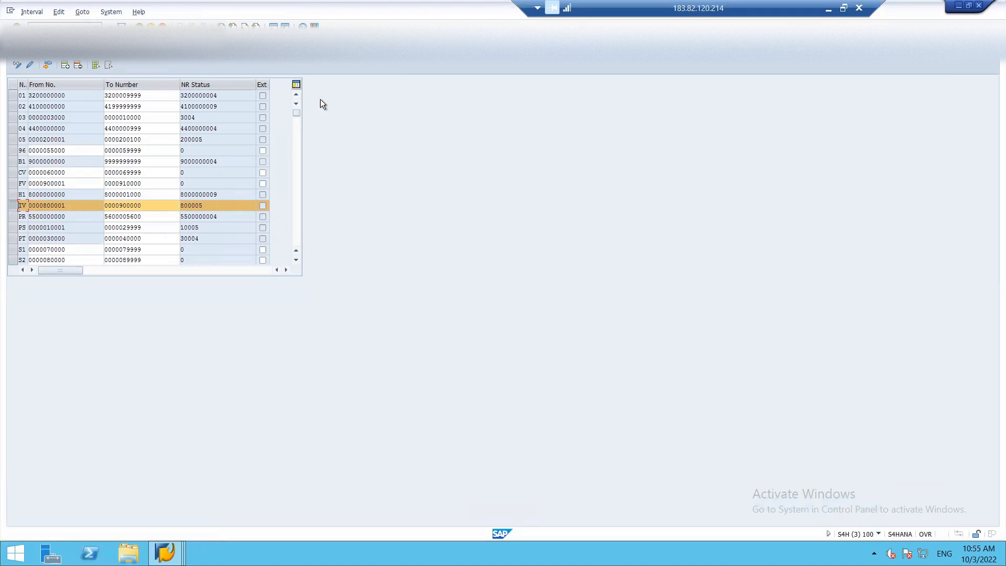
{"action": "key", "text": "F3"}
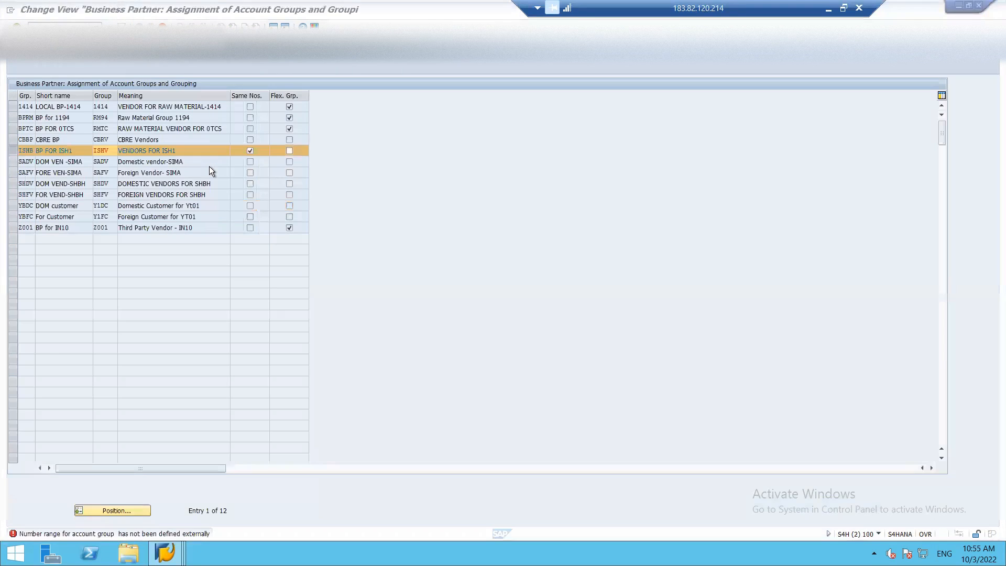
Step: Turn off Same Nos. for the ISHB grouping and save the assignment to account group ISHV
{"action": "left_click", "coordinate": [250, 151]}
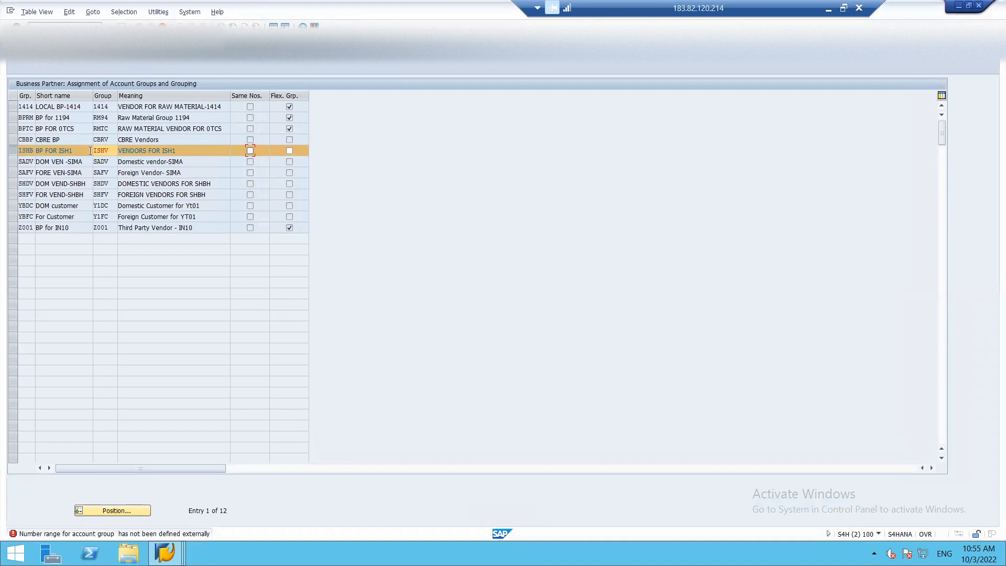
{"action": "key", "text": "ctrl+s"}
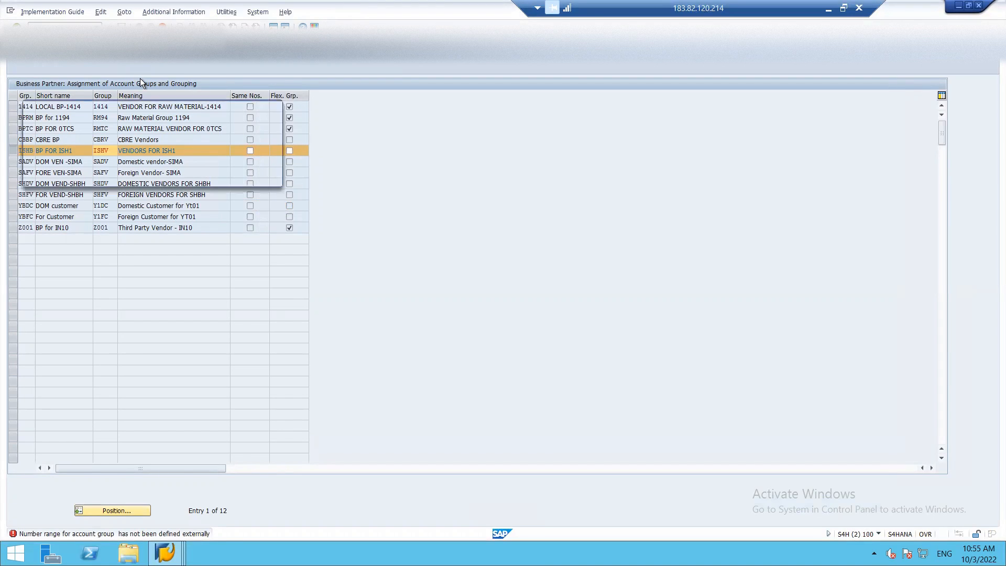
{"action": "left_click", "coordinate": [153, 176]}
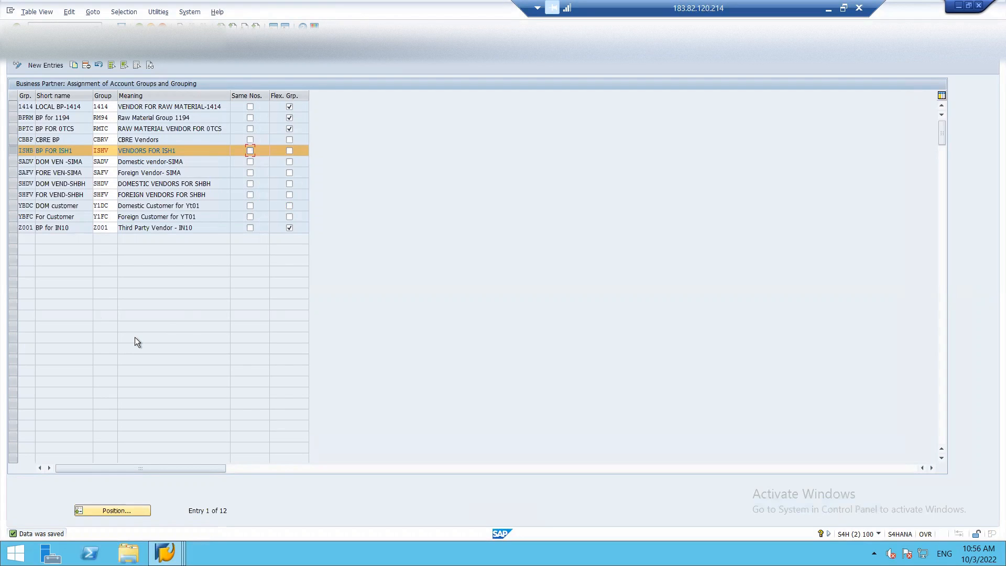
Step: Return to the Implementation Guide, collapse Master Data Synchronization, and expand SAP Business Partner down to Field Groupings
{"action": "key", "text": "F3"}
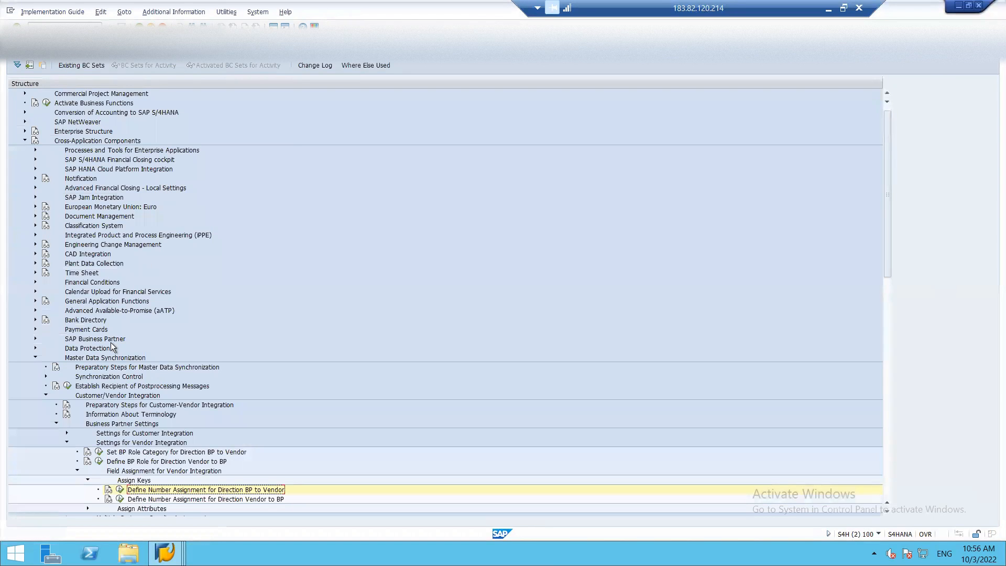
{"action": "left_click", "coordinate": [45, 394]}
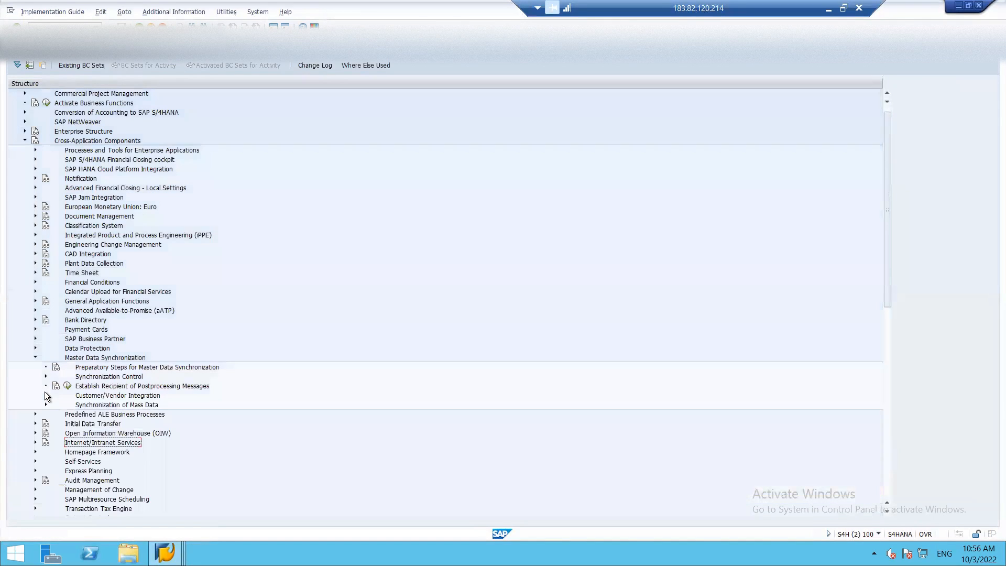
{"action": "left_click", "coordinate": [35, 357]}
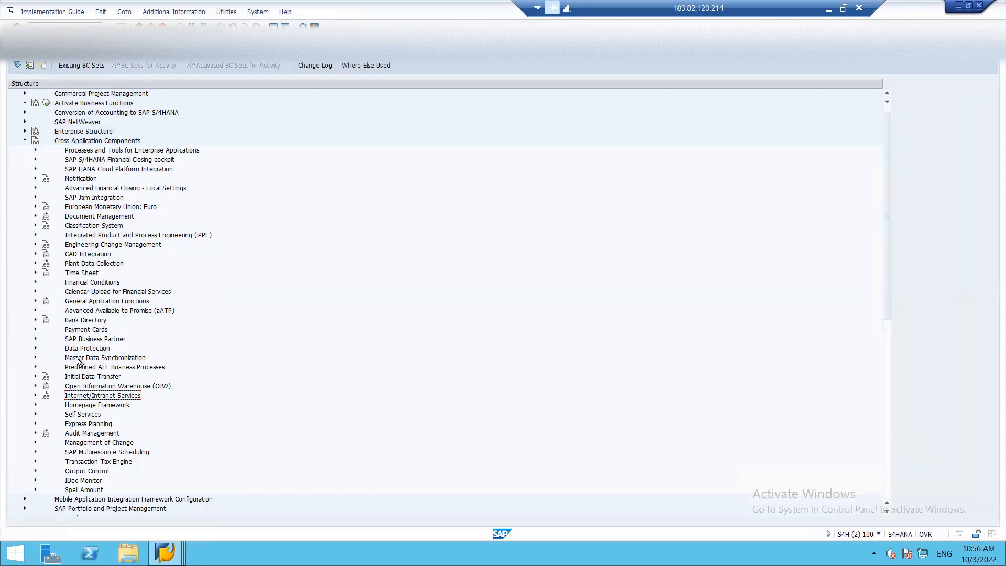
{"action": "left_click", "coordinate": [35, 338]}
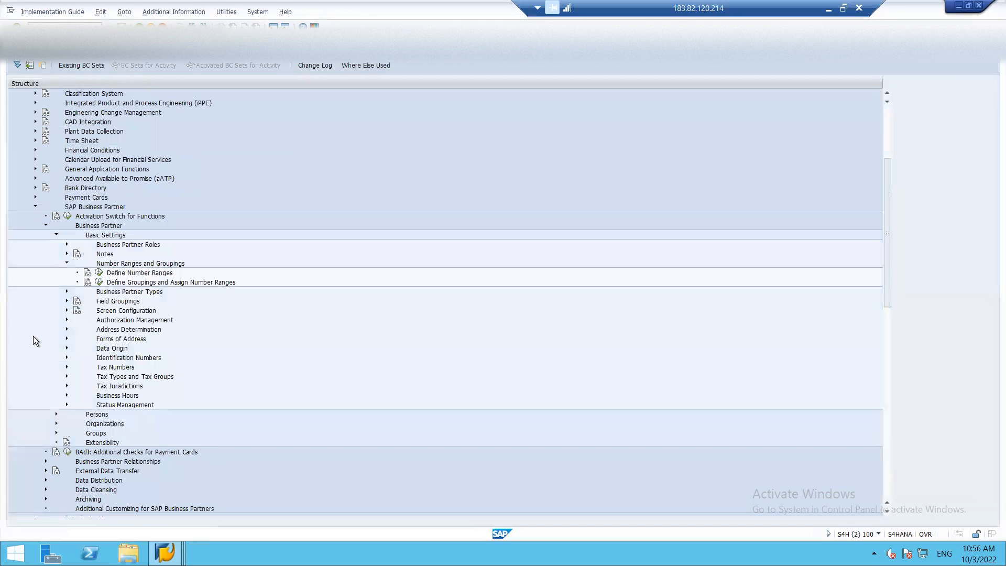
{"action": "left_click", "coordinate": [68, 262]}
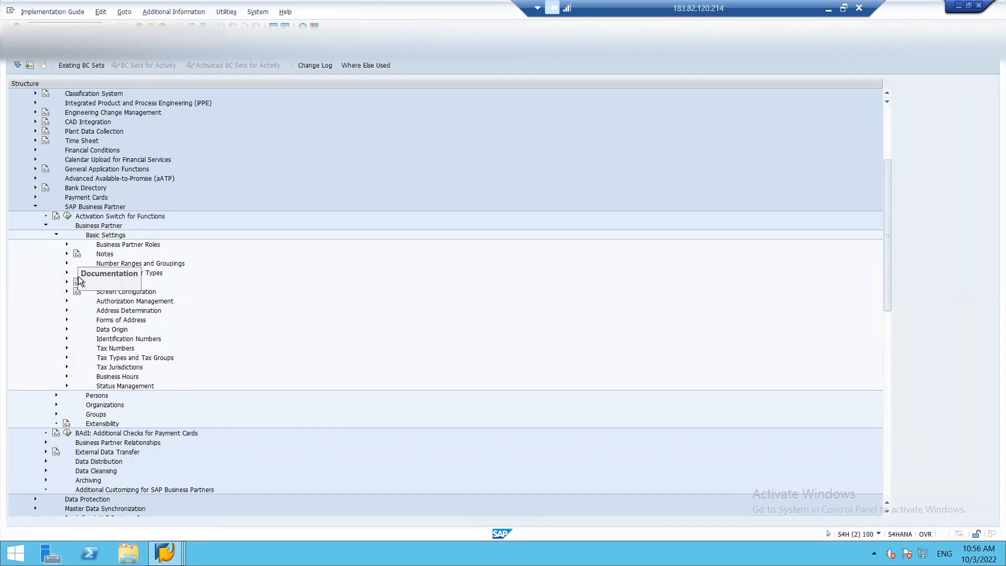
{"action": "left_click", "coordinate": [66, 283]}
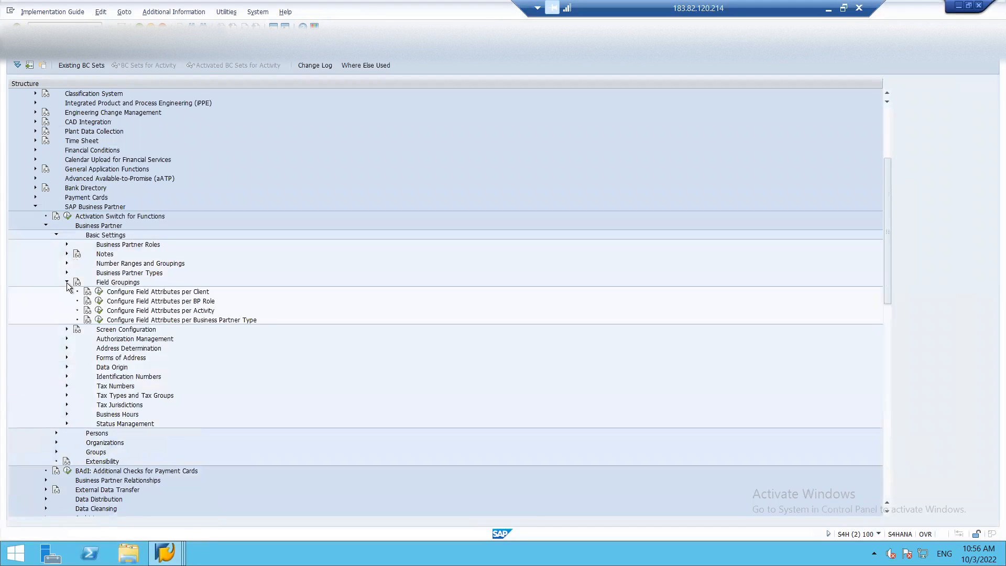
Step: Open Configure Field Attributes per BP Role for each role category and display the field grouping of role FLVN00
{"action": "left_click", "coordinate": [99, 302]}
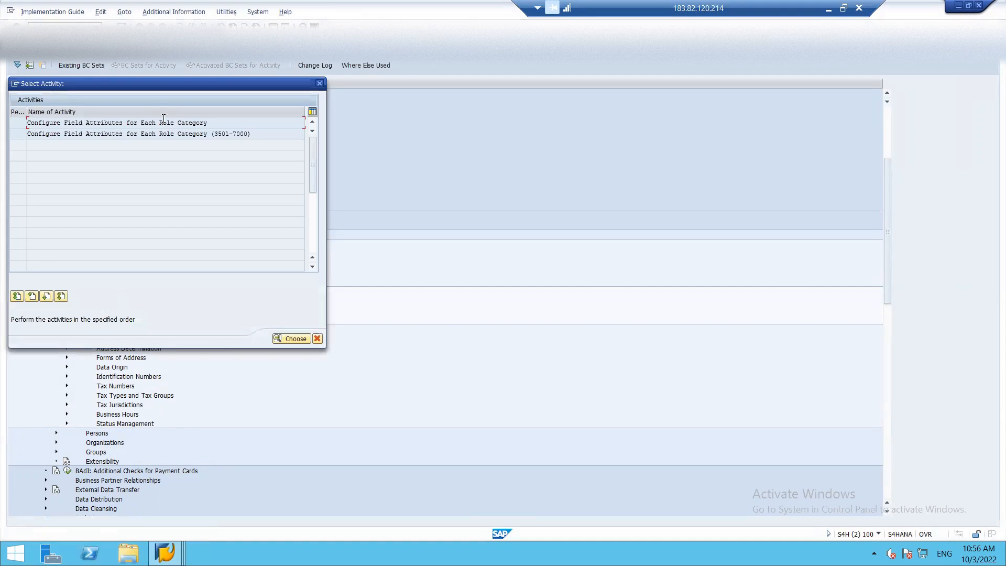
{"action": "double_click", "coordinate": [162, 124]}
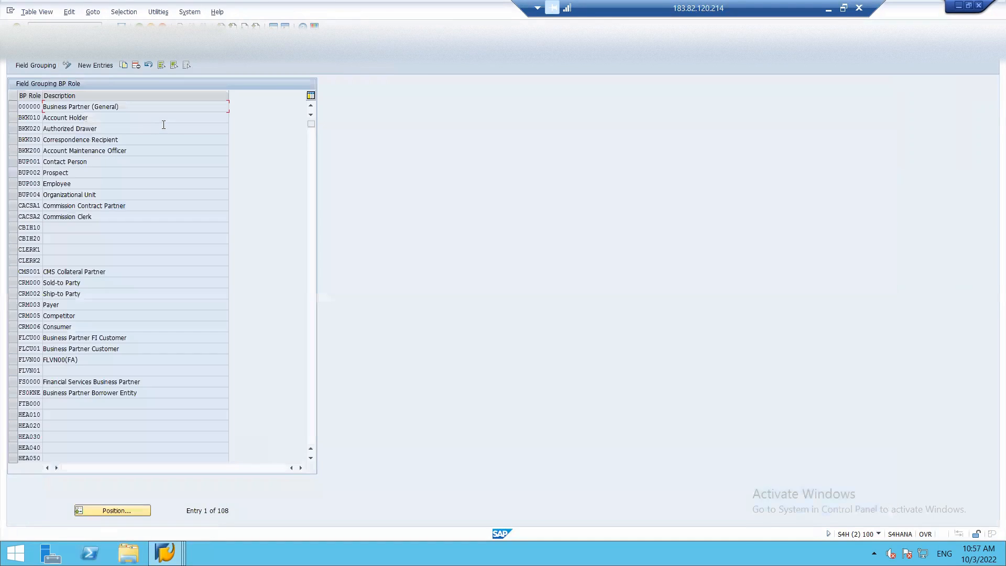
{"action": "left_click", "coordinate": [12, 361]}
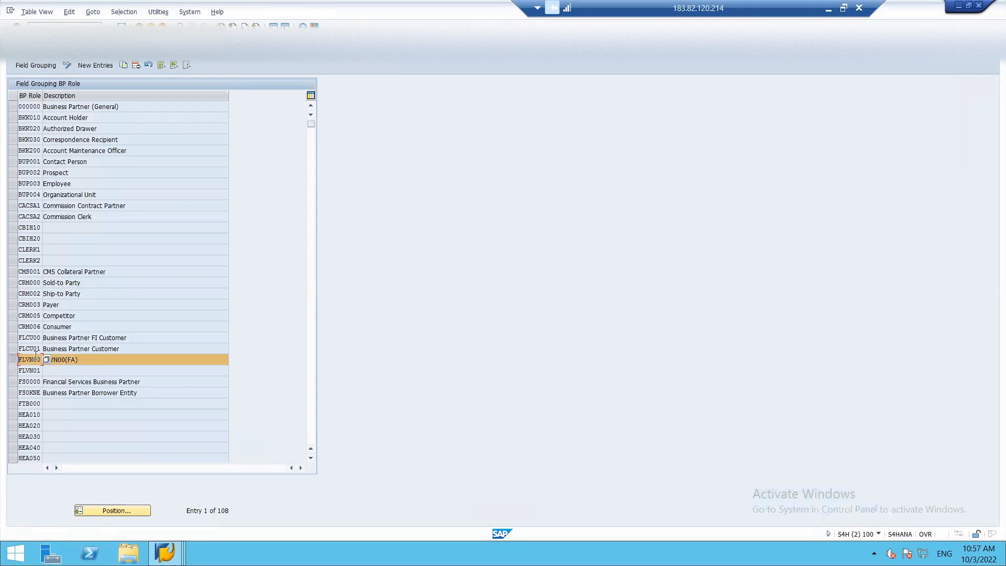
{"action": "double_click", "coordinate": [36, 357]}
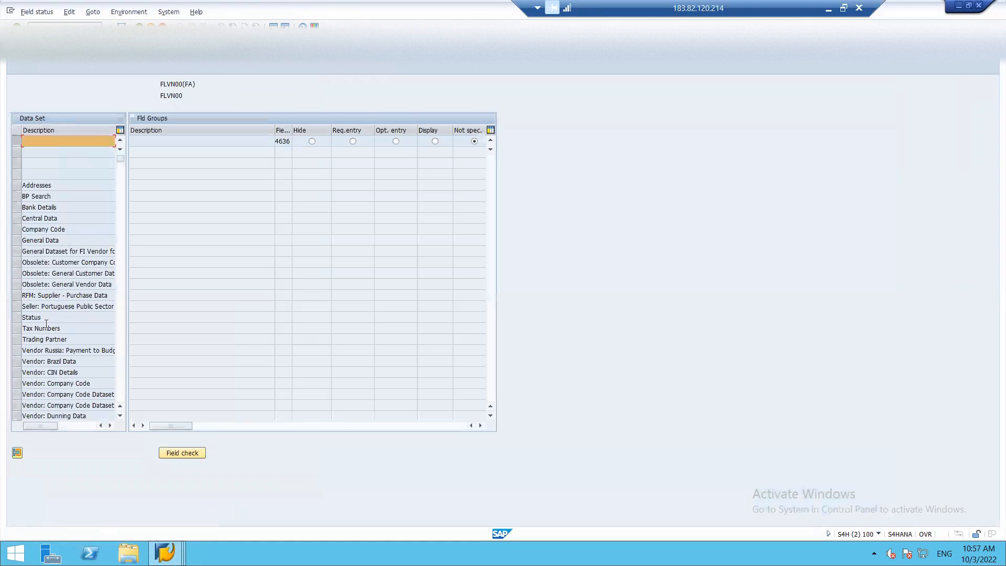
Step: Look through the data sets of role FLVN00 for the vendor company code entries
{"action": "left_click", "coordinate": [120, 414]}
{"action": "left_click", "coordinate": [121, 414]}
{"action": "left_click", "coordinate": [121, 414]}
{"action": "left_click", "coordinate": [120, 415]}
{"action": "left_click", "coordinate": [121, 414]}
{"action": "left_click", "coordinate": [120, 415]}
{"action": "left_click", "coordinate": [120, 415]}
{"action": "left_click", "coordinate": [121, 415]}
{"action": "left_click", "coordinate": [121, 415]}
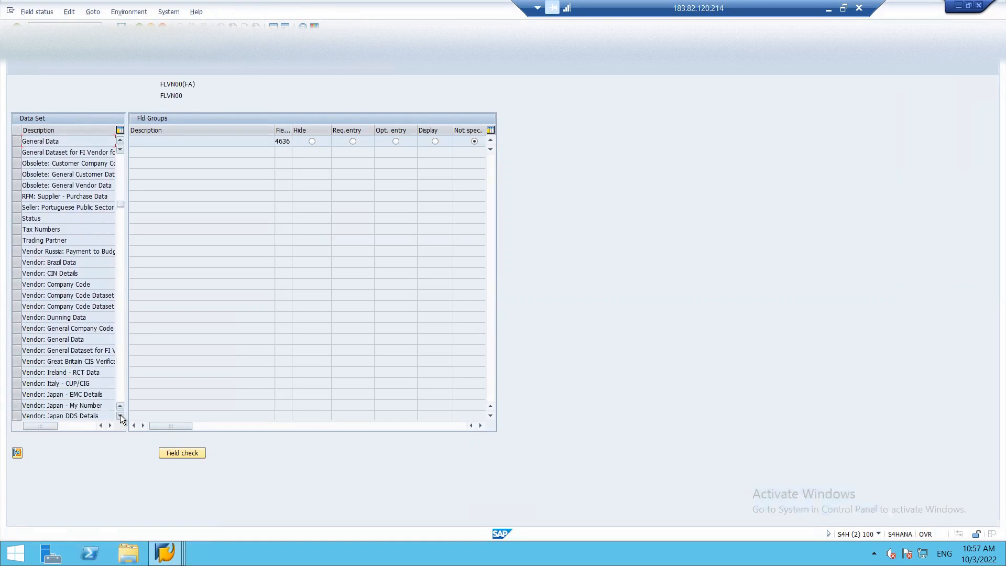
{"action": "left_click", "coordinate": [120, 415]}
{"action": "left_click", "coordinate": [120, 415]}
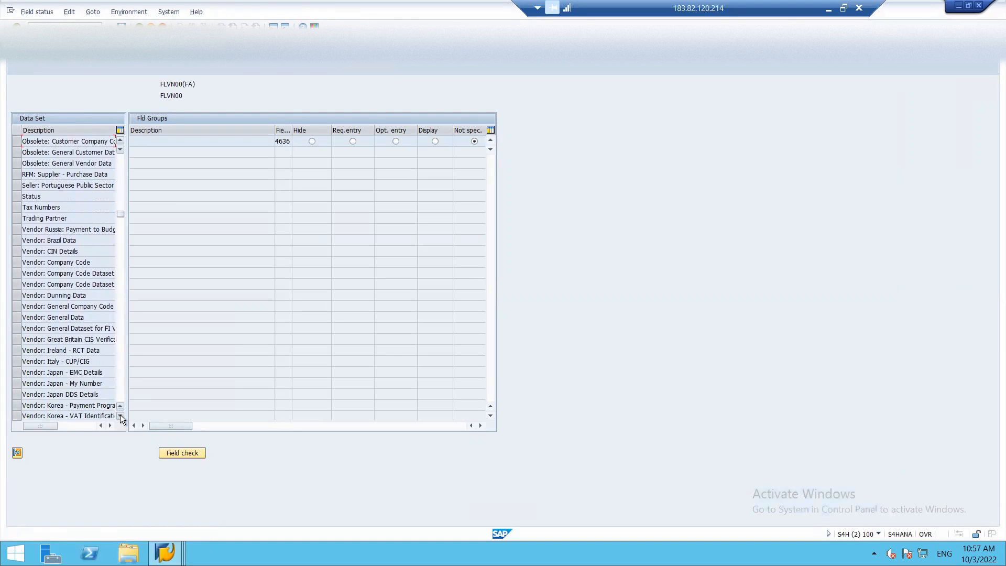
{"action": "left_click", "coordinate": [120, 415]}
{"action": "left_click", "coordinate": [120, 415]}
{"action": "left_click", "coordinate": [120, 415]}
{"action": "left_click", "coordinate": [120, 415]}
{"action": "left_click", "coordinate": [121, 414]}
{"action": "left_click", "coordinate": [120, 414]}
{"action": "left_click", "coordinate": [121, 415]}
{"action": "left_click", "coordinate": [120, 415]}
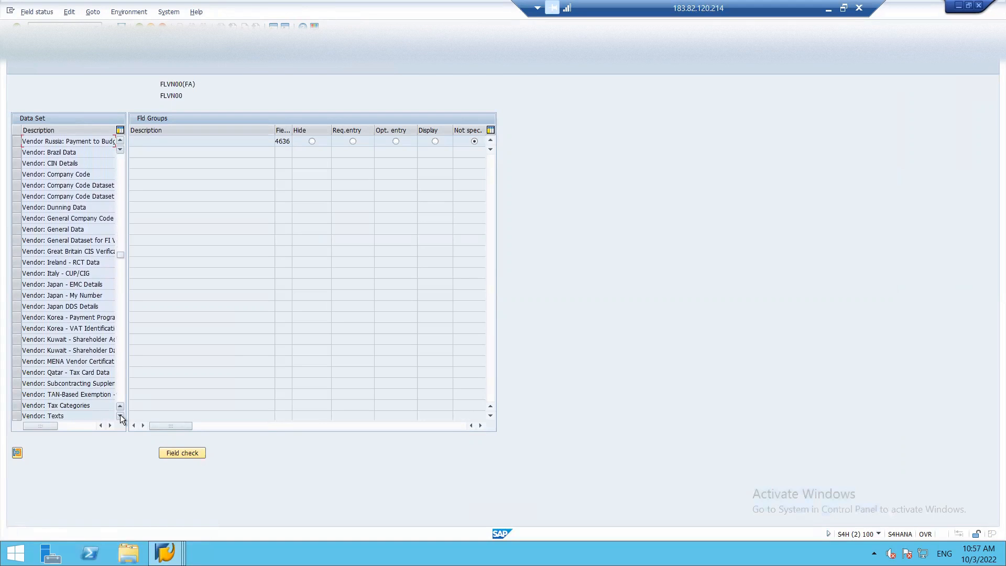
{"action": "left_click", "coordinate": [120, 415]}
{"action": "left_click", "coordinate": [120, 415]}
{"action": "left_click", "coordinate": [121, 414]}
{"action": "left_click", "coordinate": [120, 415]}
{"action": "left_click", "coordinate": [120, 415]}
{"action": "left_click", "coordinate": [121, 415]}
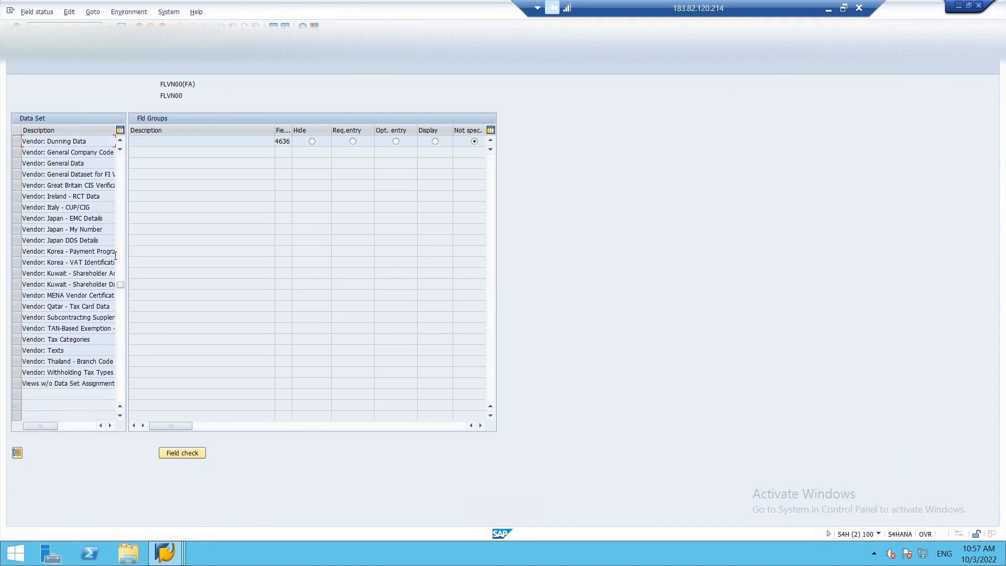
{"action": "left_click", "coordinate": [121, 140]}
{"action": "left_click", "coordinate": [121, 140]}
{"action": "left_click", "coordinate": [120, 139]}
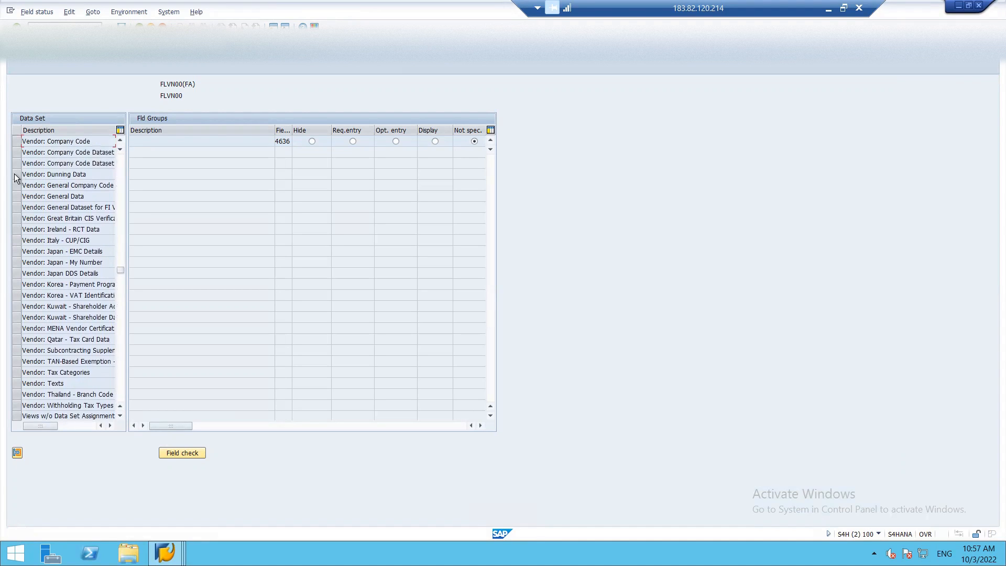
Step: Review the field groups of Vendor: General Company Code, including the payment conditions, and return to the Implementation Guide
{"action": "left_click", "coordinate": [33, 183]}
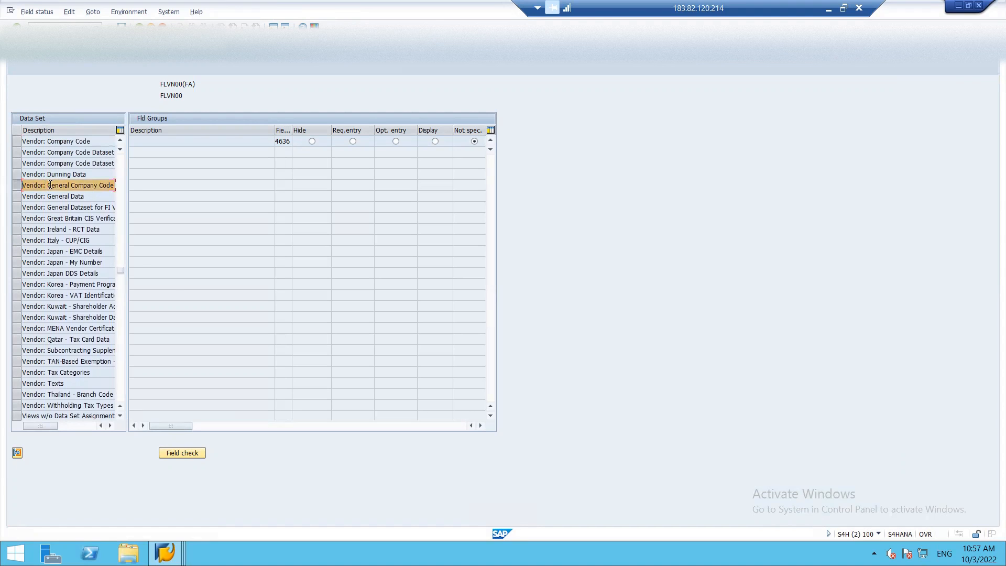
{"action": "double_click", "coordinate": [51, 184]}
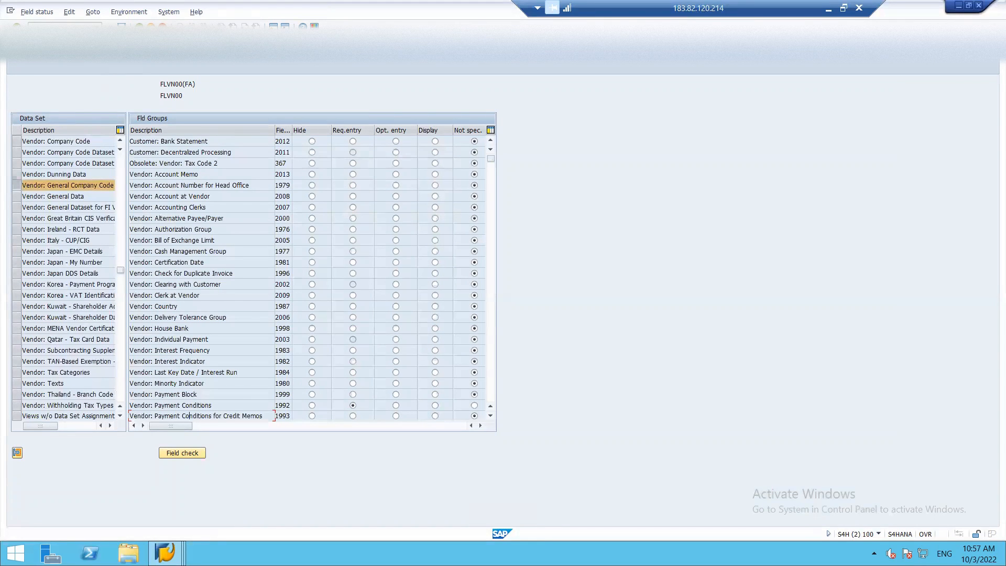
{"action": "key", "text": "F3"}
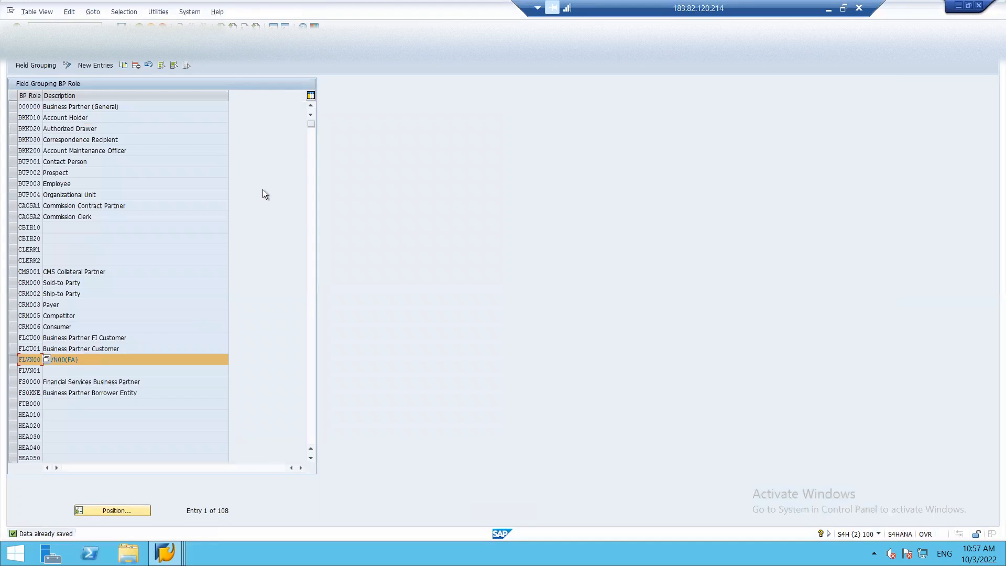
{"action": "key", "text": "F3"}
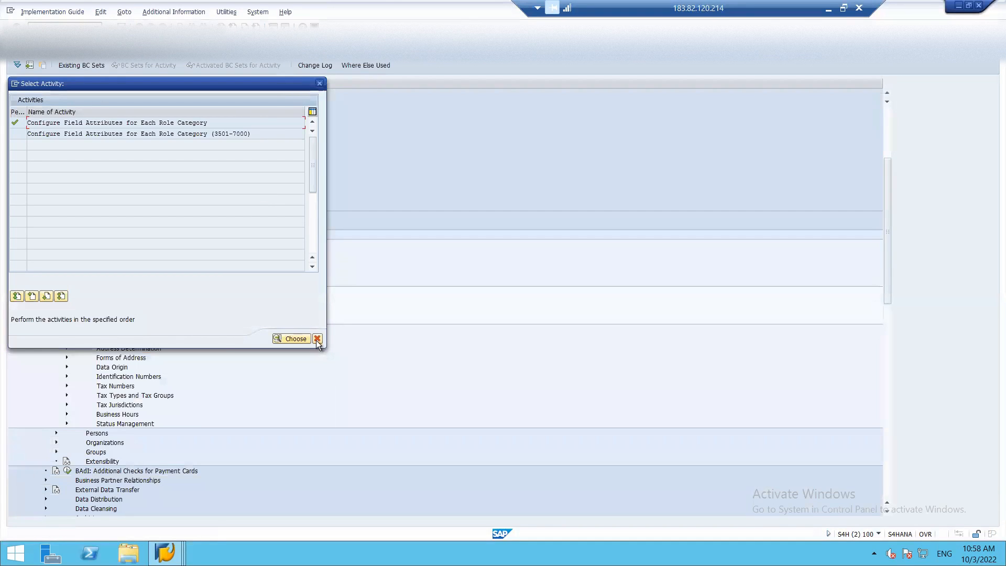
{"action": "left_click", "coordinate": [317, 339]}
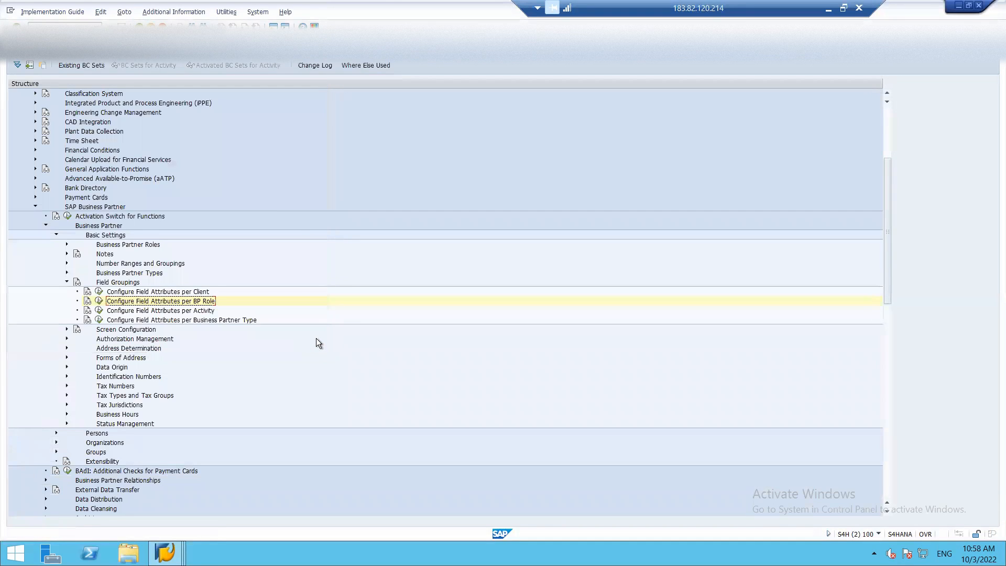
Step: Leave the Implementation Guide and open Business Partner maintenance from the SAP menu screen
{"action": "key", "text": "F3"}
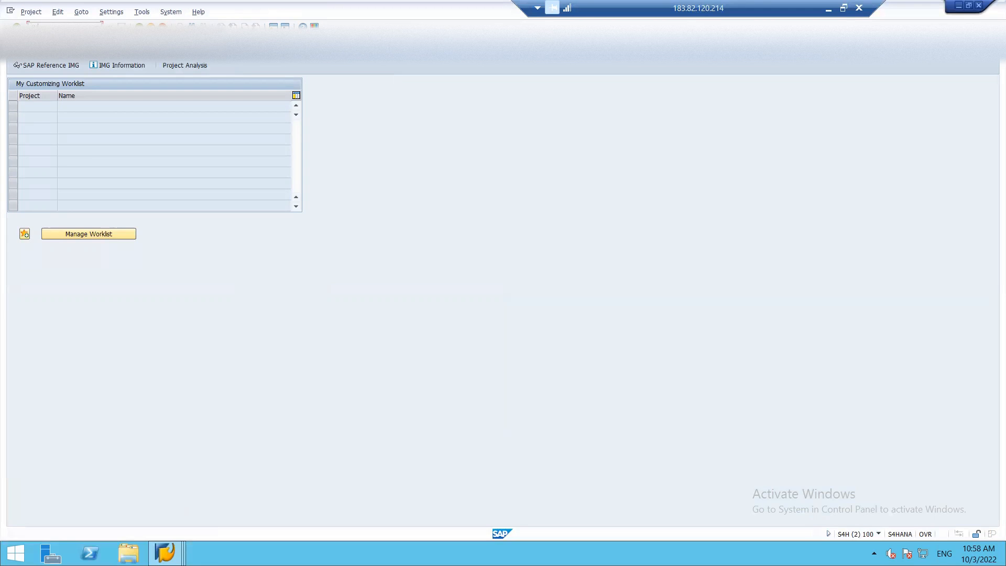
{"action": "key", "text": "F3"}
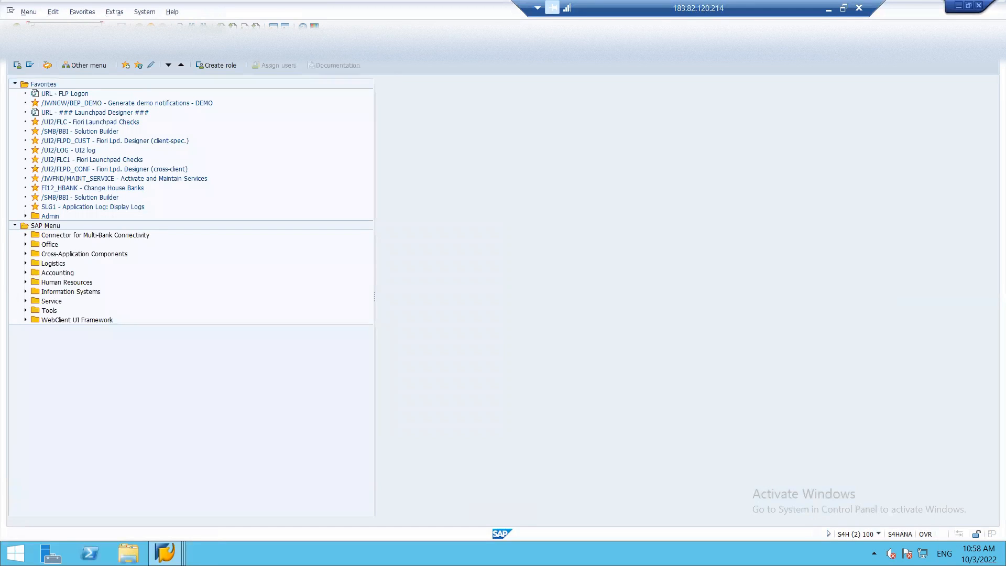
{"action": "key", "text": "Return"}
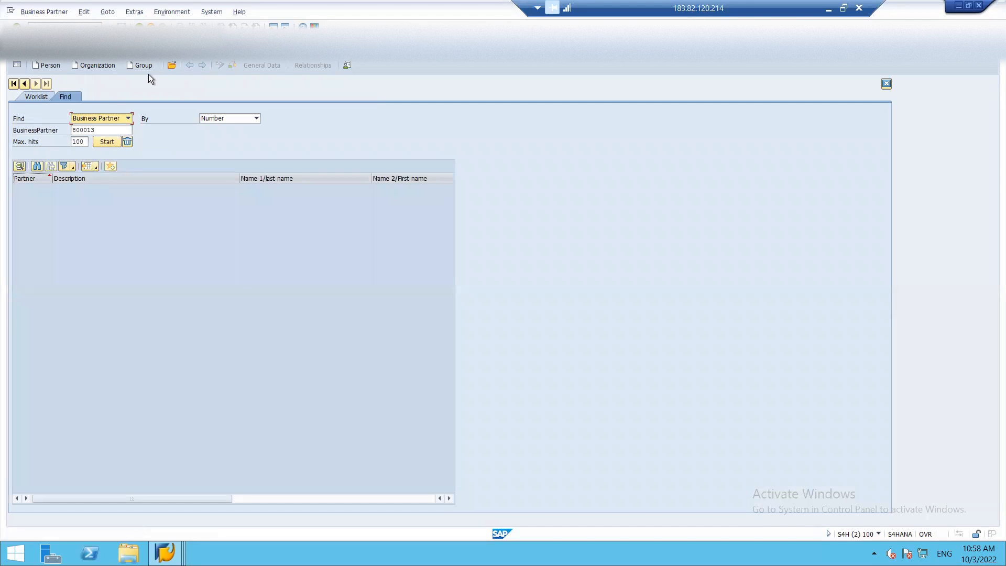
Step: Start creating a business partner of the organization category with the grouping MASTER FOR ISH1
{"action": "left_click", "coordinate": [105, 63]}
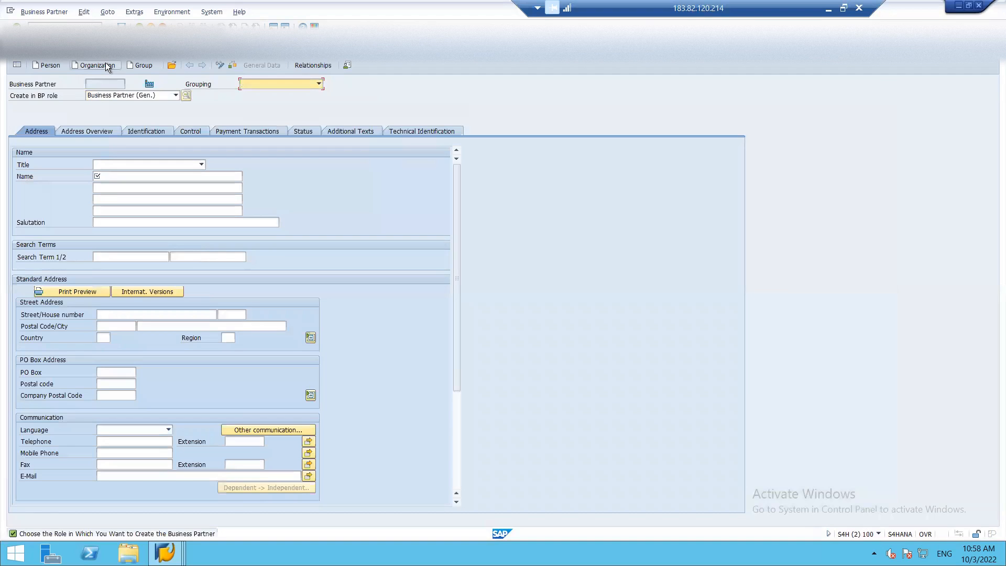
{"action": "left_click", "coordinate": [257, 84]}
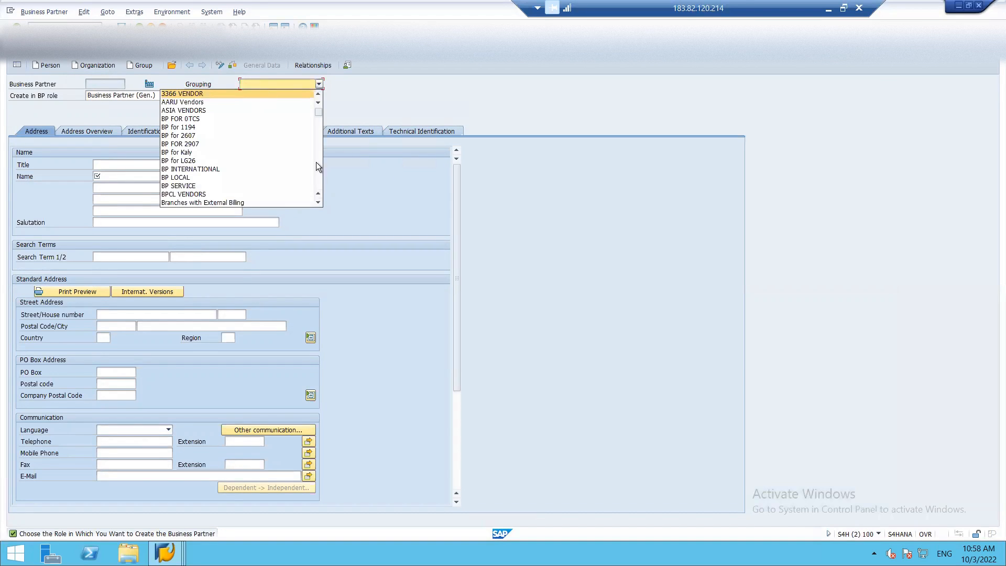
{"action": "scroll", "coordinate": [319, 202], "scroll_direction": "down", "scroll_amount": 7}
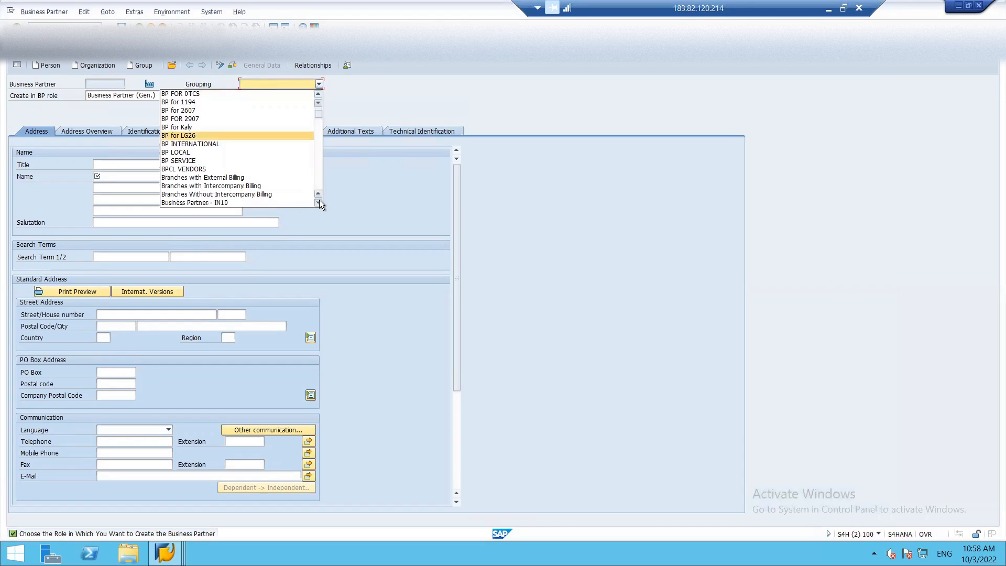
{"action": "scroll", "coordinate": [319, 203], "scroll_direction": "down", "scroll_amount": 10}
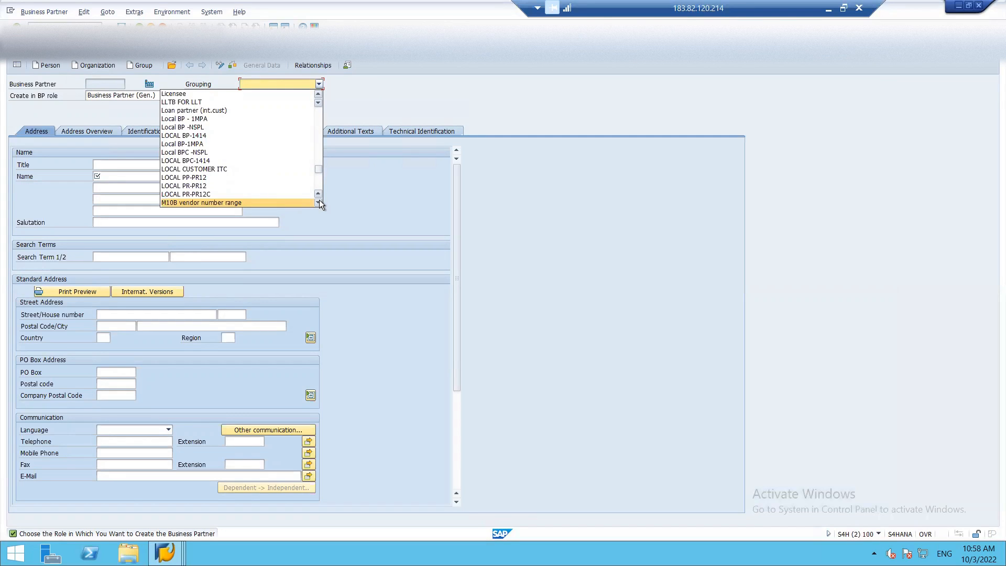
{"action": "scroll", "coordinate": [319, 202], "scroll_direction": "down", "scroll_amount": 2}
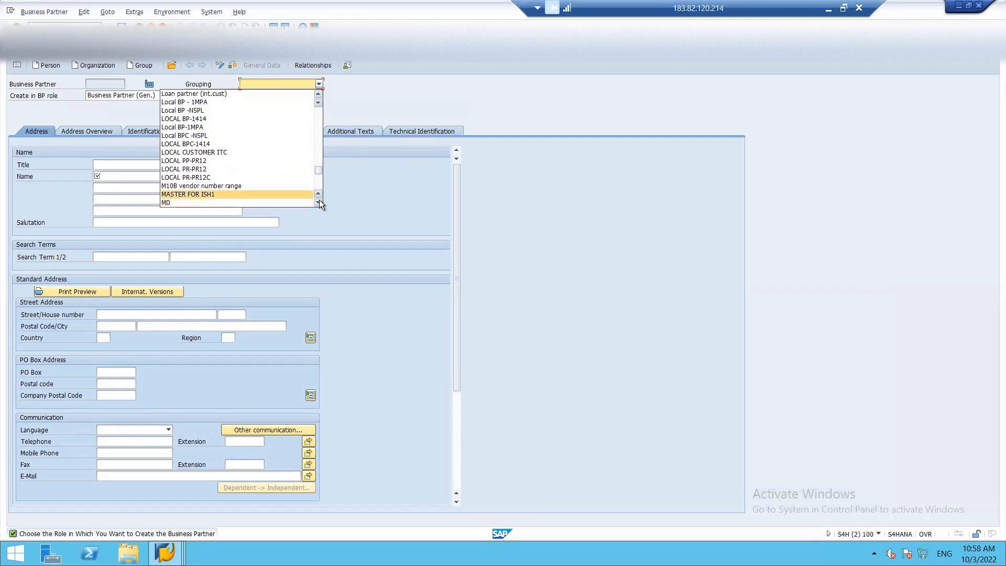
{"action": "key", "text": "Return"}
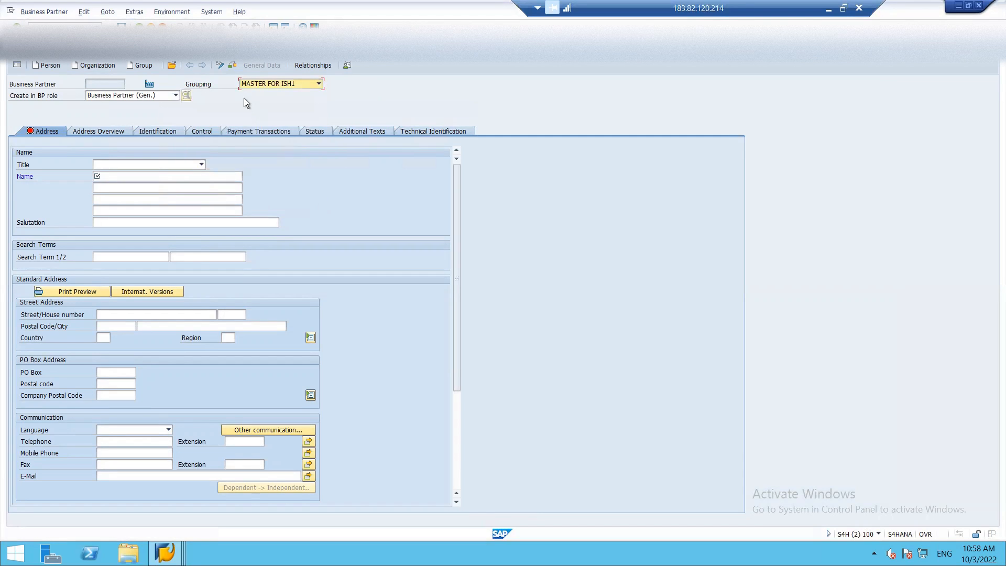
Step: Set the business partner's title to Company and enter ABC LIMITED in the first name line
{"action": "left_click", "coordinate": [105, 165]}
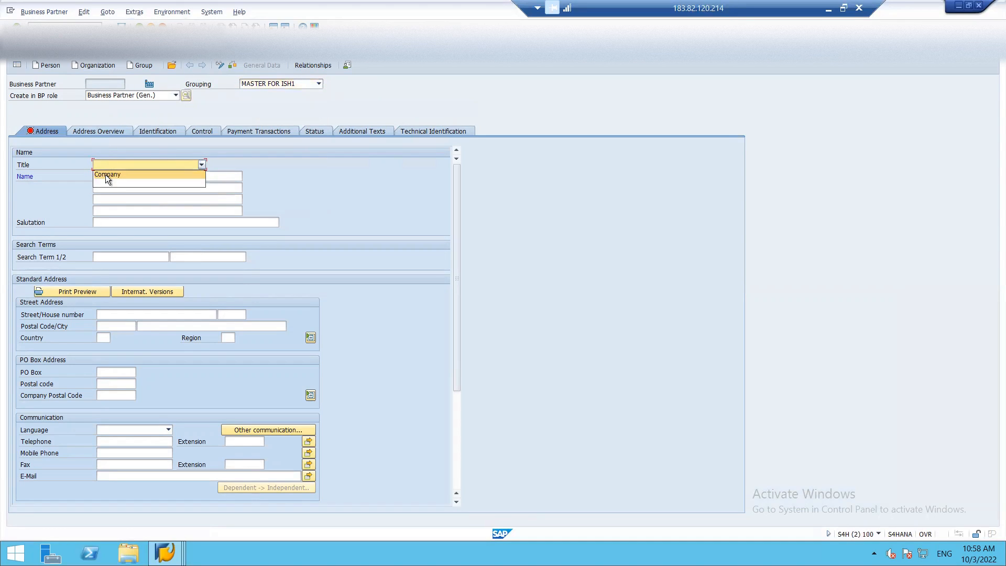
{"action": "left_click", "coordinate": [106, 174]}
{"action": "left_click", "coordinate": [106, 176]}
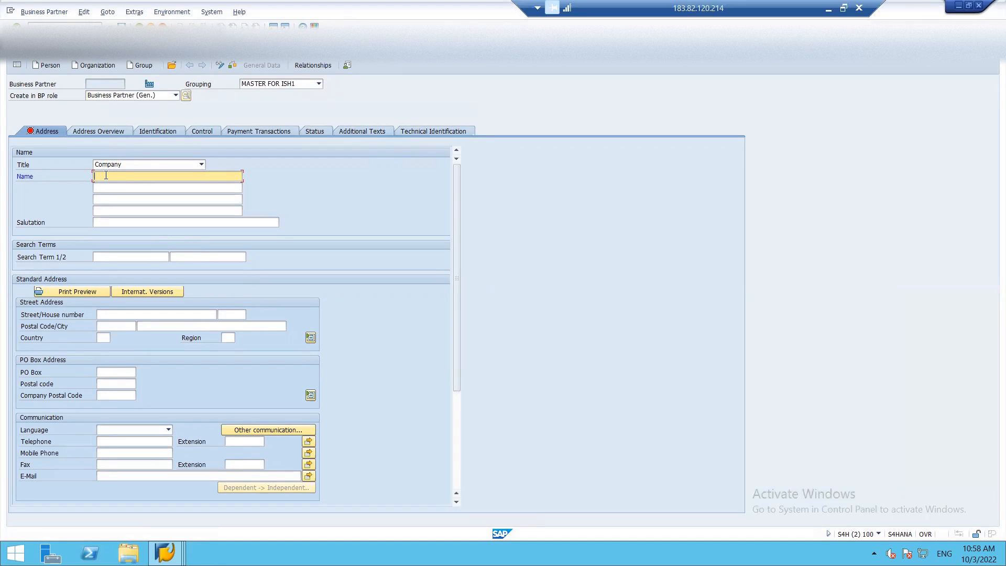
{"action": "type", "text": "ABC LIMITED"}
{"action": "left_click", "coordinate": [110, 186]}
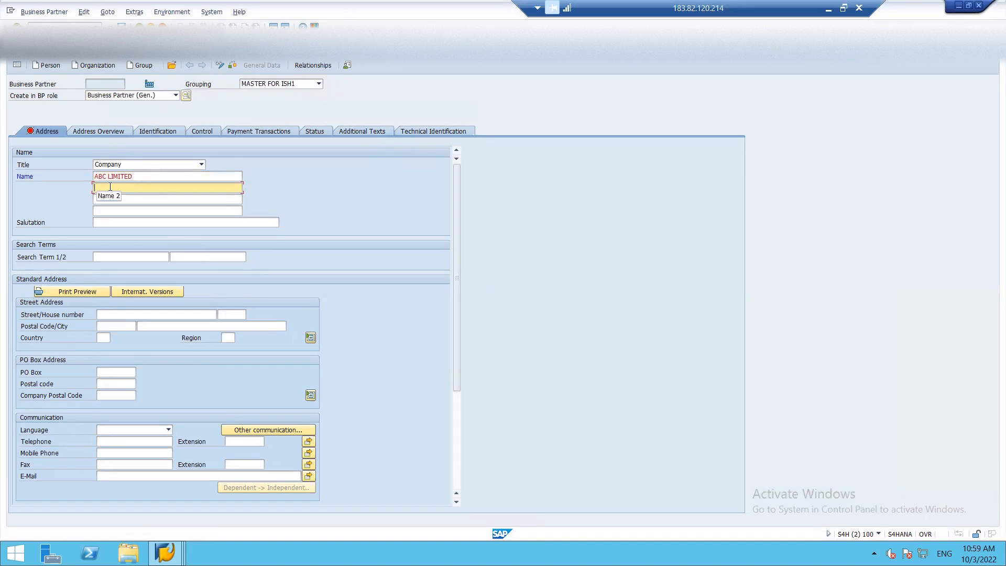
Step: Shorten the first name line to ABC and enter LIMITED in the second name line
{"action": "left_click", "coordinate": [153, 176]}
{"action": "key", "text": "BackSpace"}
{"action": "key", "text": "BackSpace"}
{"action": "key", "text": "BackSpace"}
{"action": "key", "text": "BackSpace"}
{"action": "key", "text": "BackSpace"}
{"action": "key", "text": "BackSpace"}
{"action": "key", "text": "BackSpace"}
{"action": "key", "text": "BackSpace"}
{"action": "key", "text": "Tab"}
{"action": "type", "text": "LIMITED"}
{"action": "key", "text": "Tab"}
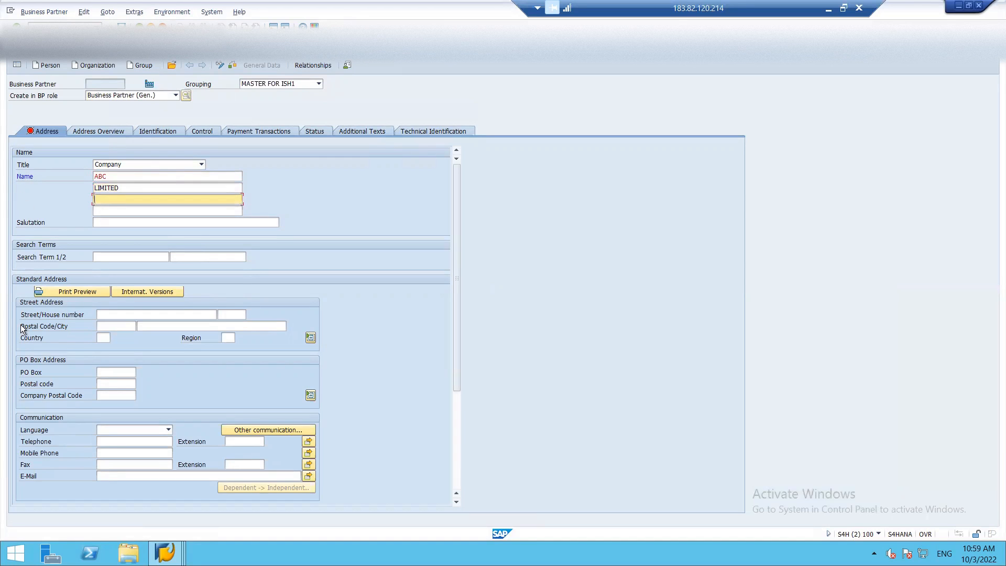
Step: Enter the search term ABC and fill in the street, house number, postal code and city of the standard address
{"action": "left_click", "coordinate": [119, 257]}
{"action": "type", "text": "ABC"}
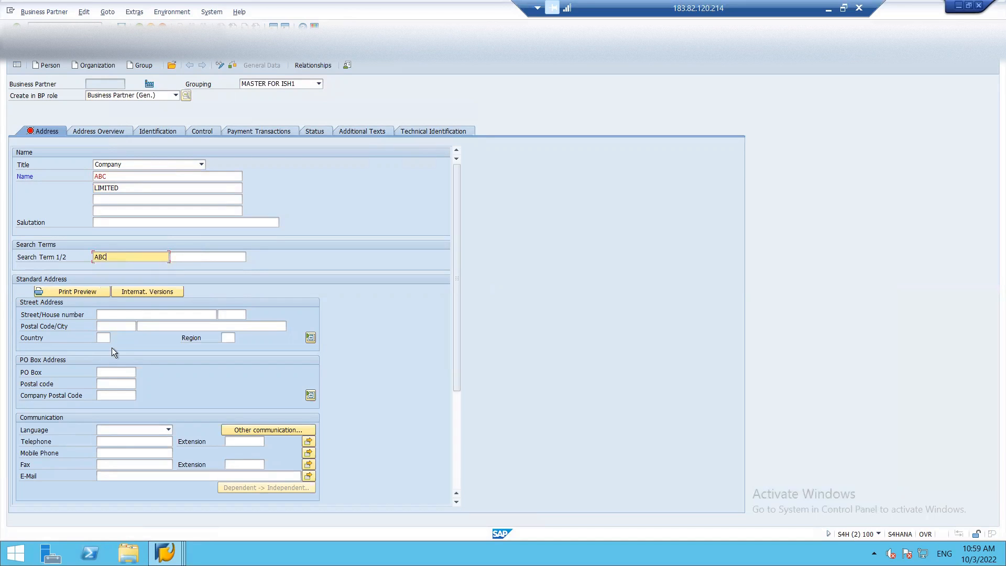
{"action": "left_click", "coordinate": [127, 313]}
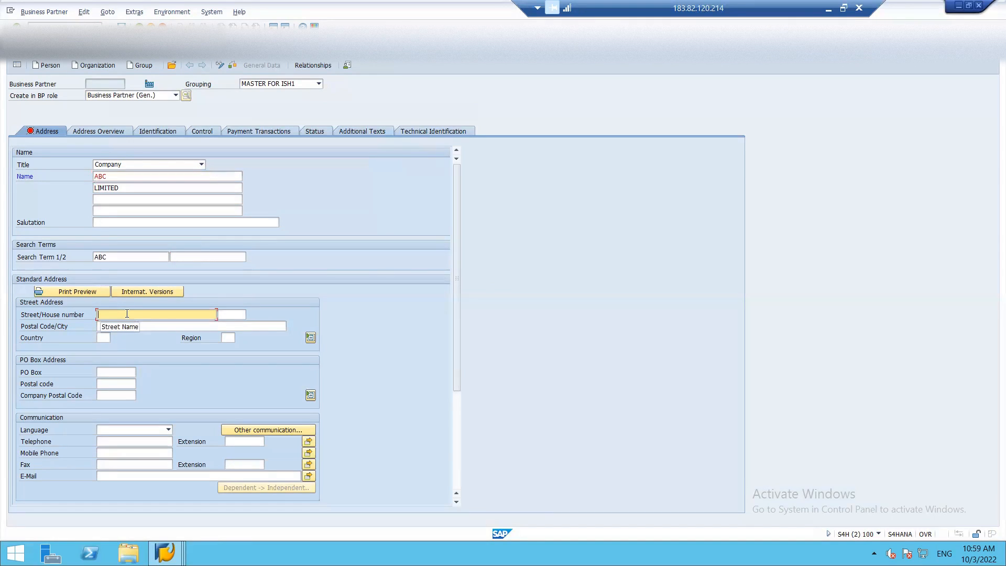
{"action": "type", "text": "ZYC"}
{"action": "key", "text": "Tab"}
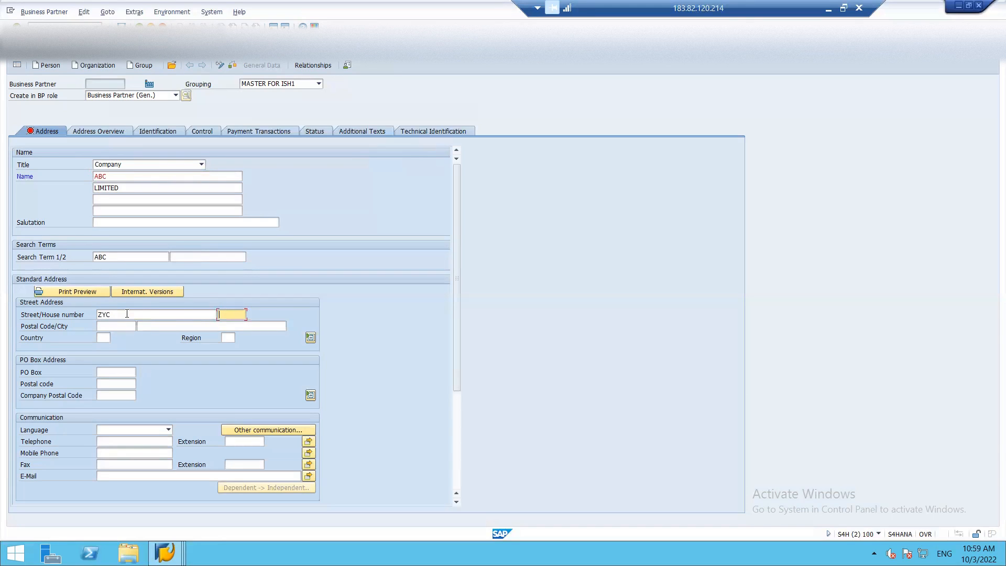
{"action": "type", "text": "DFG"}
{"action": "key", "text": "Tab"}
{"action": "type", "text": "462045"}
{"action": "key", "text": "Tab"}
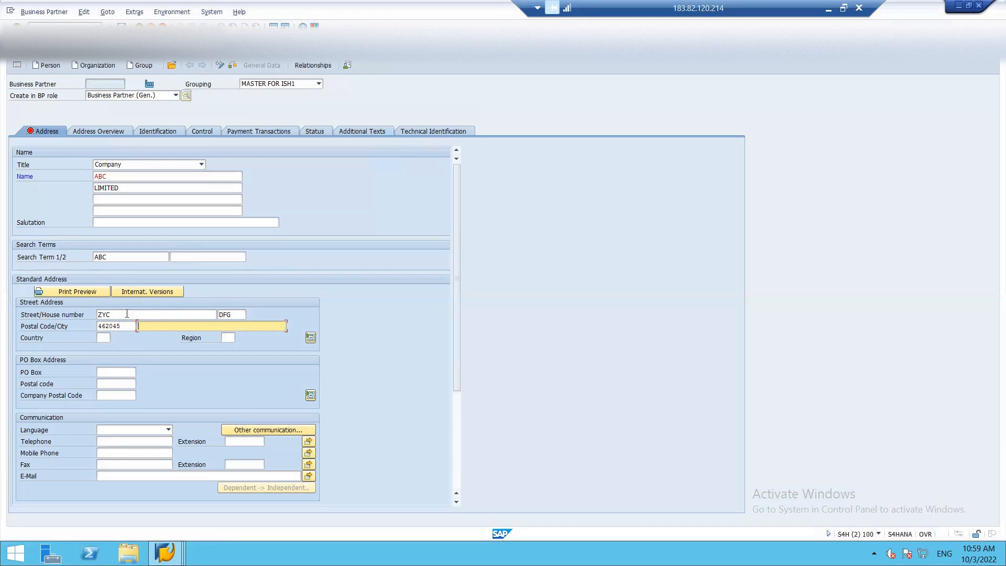
{"action": "type", "text": "MUMBAI"}
{"action": "key", "text": "Tab"}
Step: Set the country to IN, the region to 13 (Maharashtra) and the communication language to English
{"action": "type", "text": "I"}
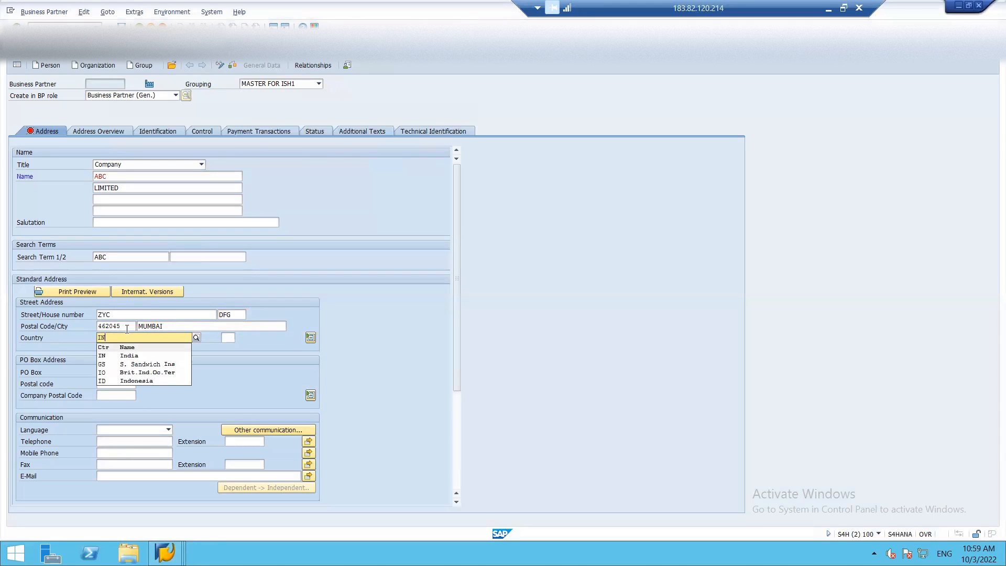
{"action": "left_click", "coordinate": [122, 355]}
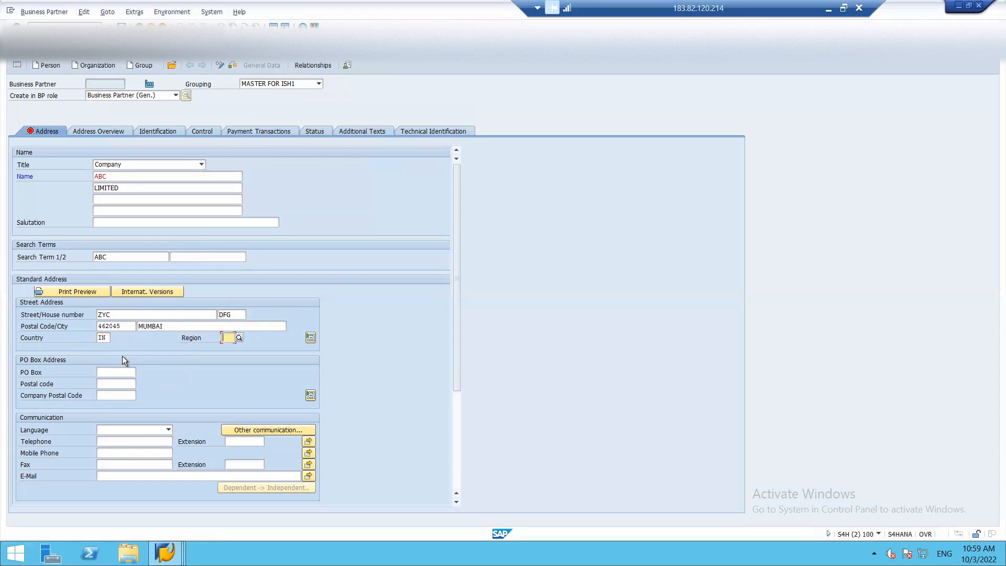
{"action": "type", "text": "13"}
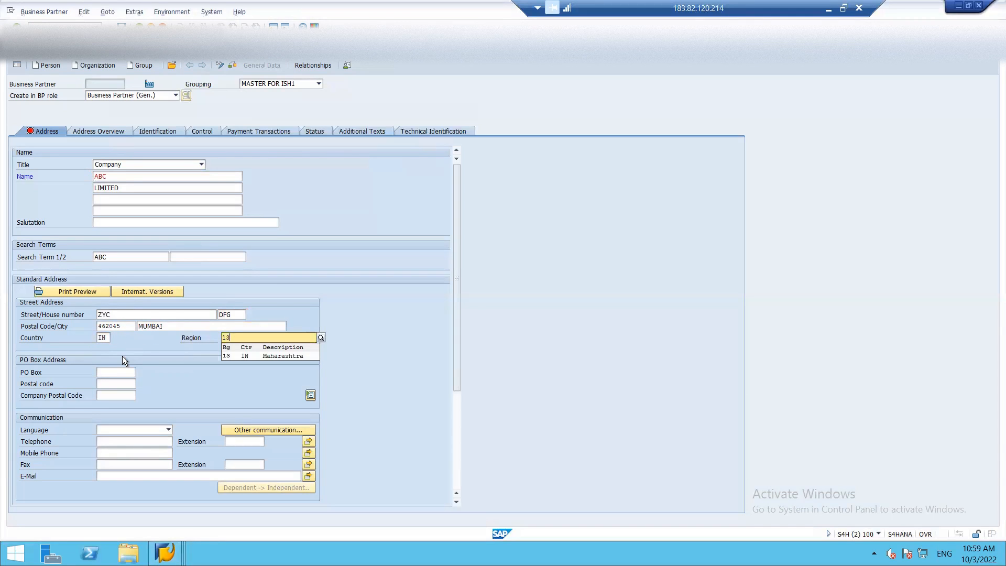
{"action": "key", "text": "Down"}
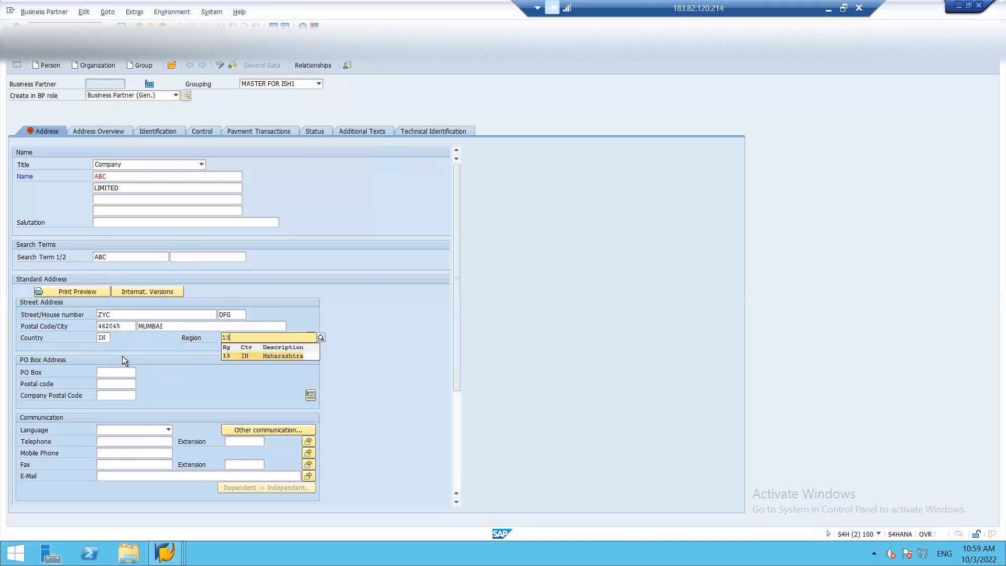
{"action": "key", "text": "Return"}
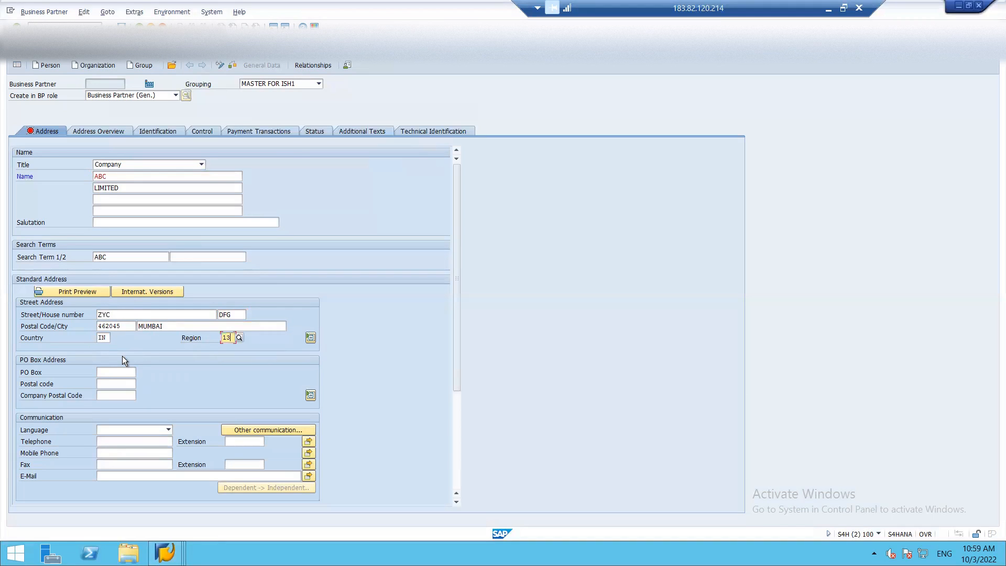
{"action": "left_click", "coordinate": [137, 429]}
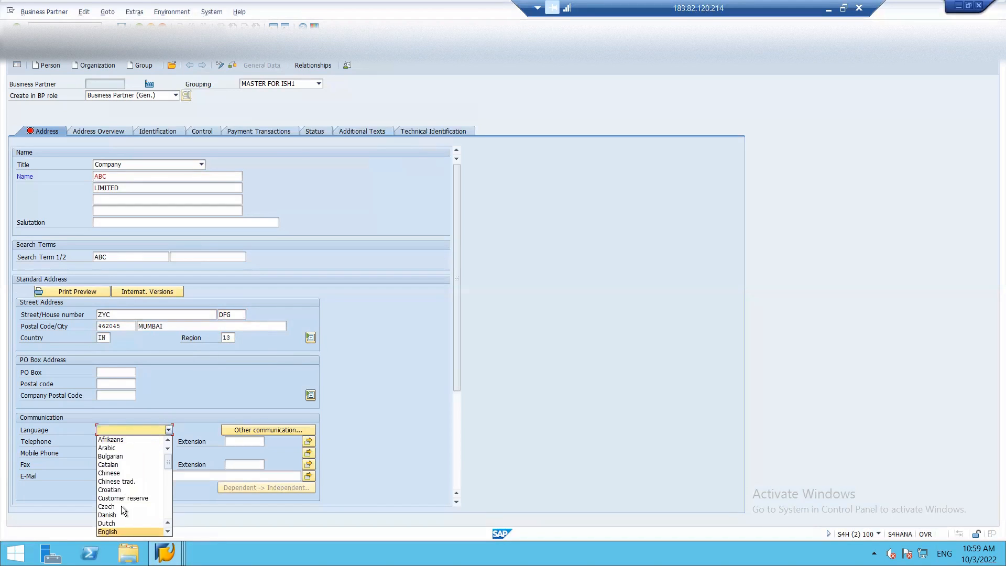
{"action": "left_click", "coordinate": [112, 532]}
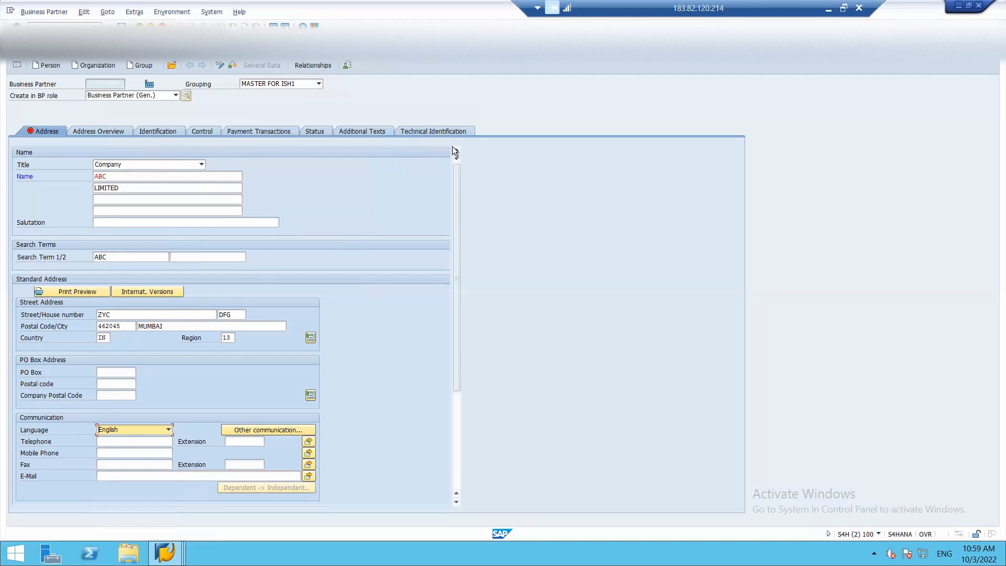
Step: Go through the address overview, identification, control, payment transactions and status data, and save the business partner
{"action": "left_click", "coordinate": [111, 134]}
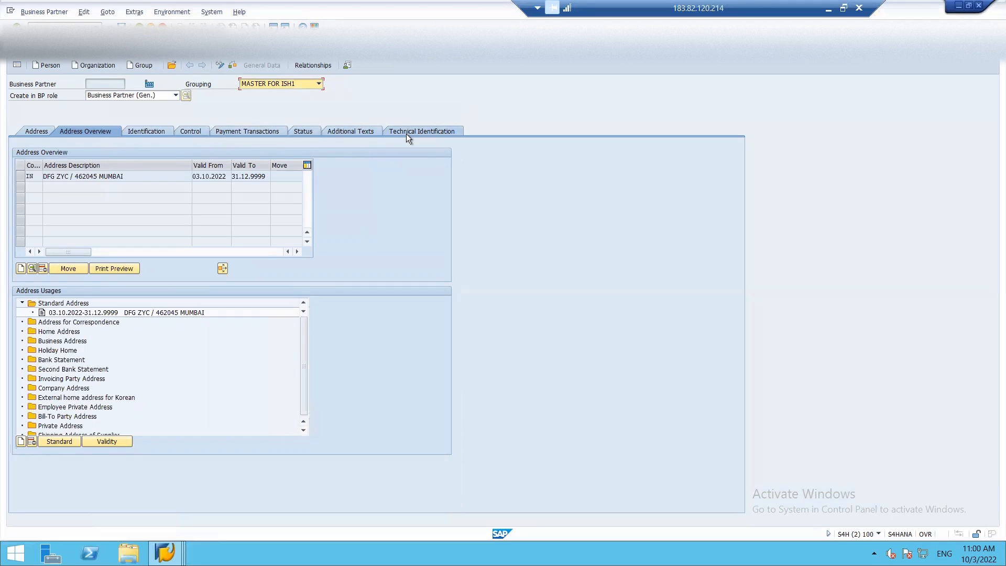
{"action": "left_click", "coordinate": [157, 128]}
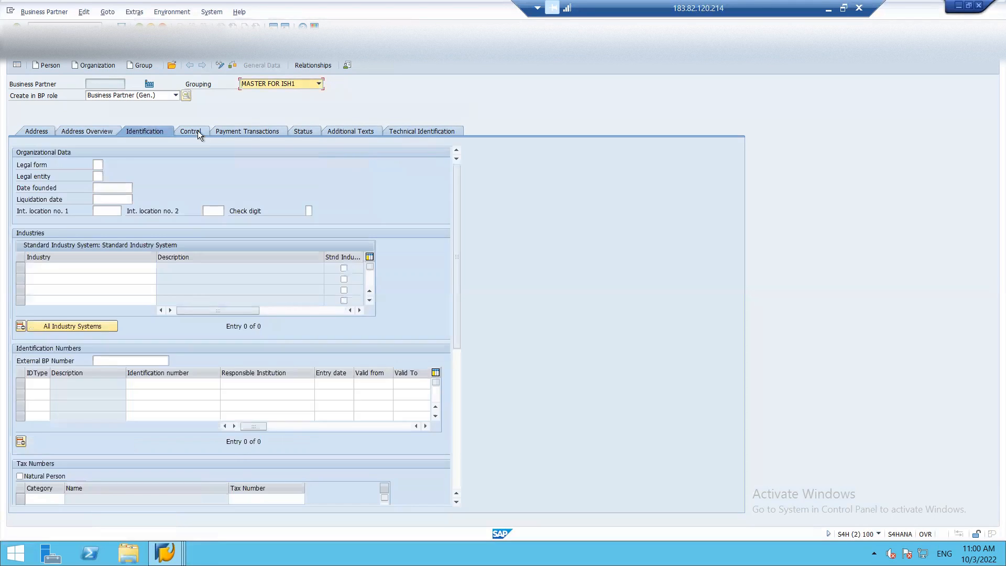
{"action": "left_click", "coordinate": [203, 131]}
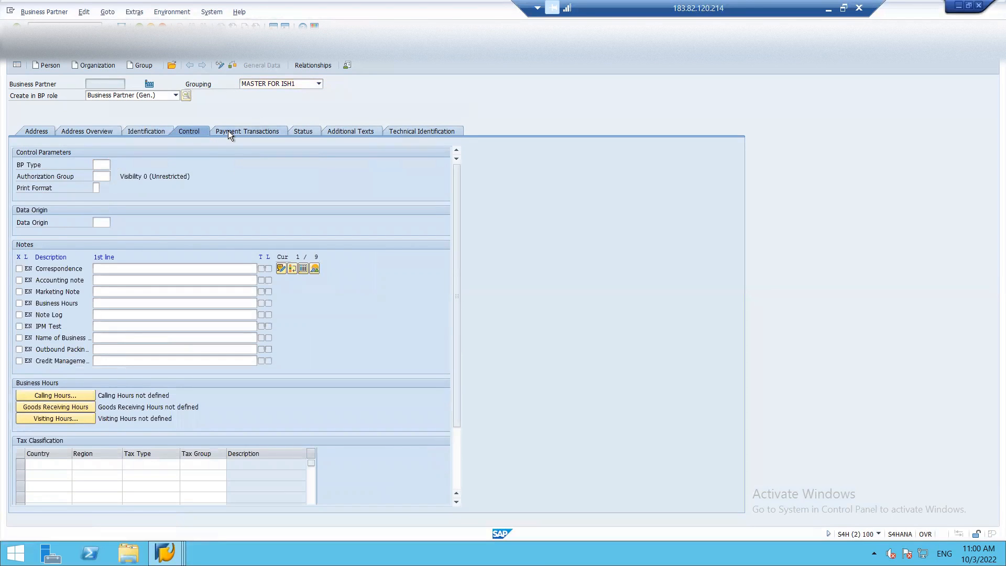
{"action": "left_click", "coordinate": [228, 131]}
{"action": "left_click", "coordinate": [315, 130]}
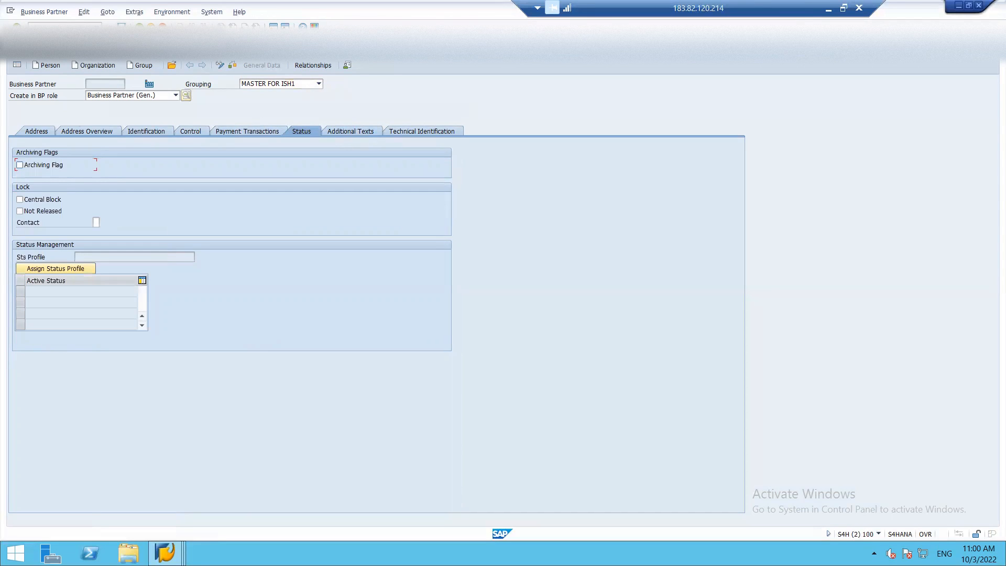
{"action": "left_click", "coordinate": [122, 27]}
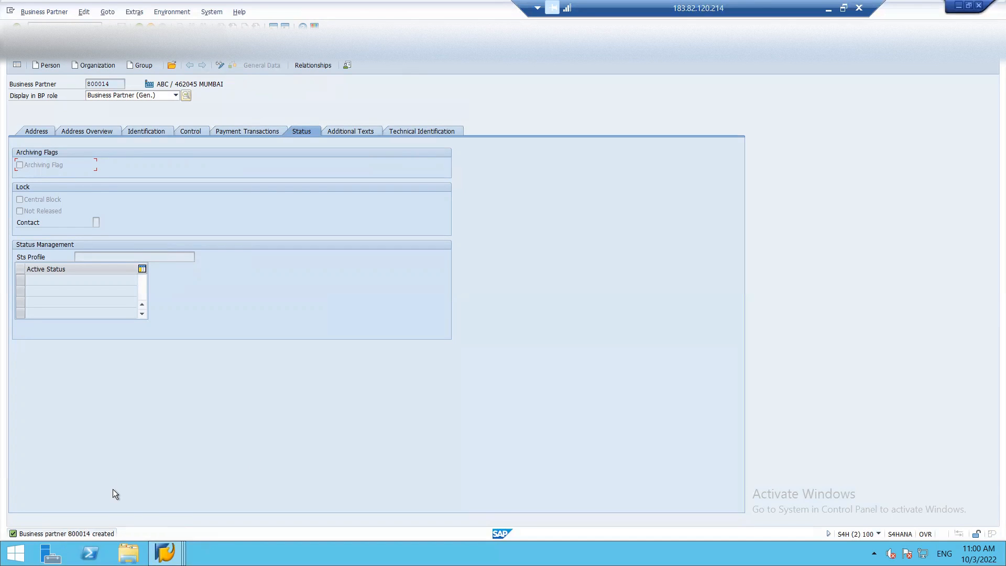
Step: Leave business partner maintenance and open central G/L account maintenance from the SAP menu screen
{"action": "key", "text": "F6"}
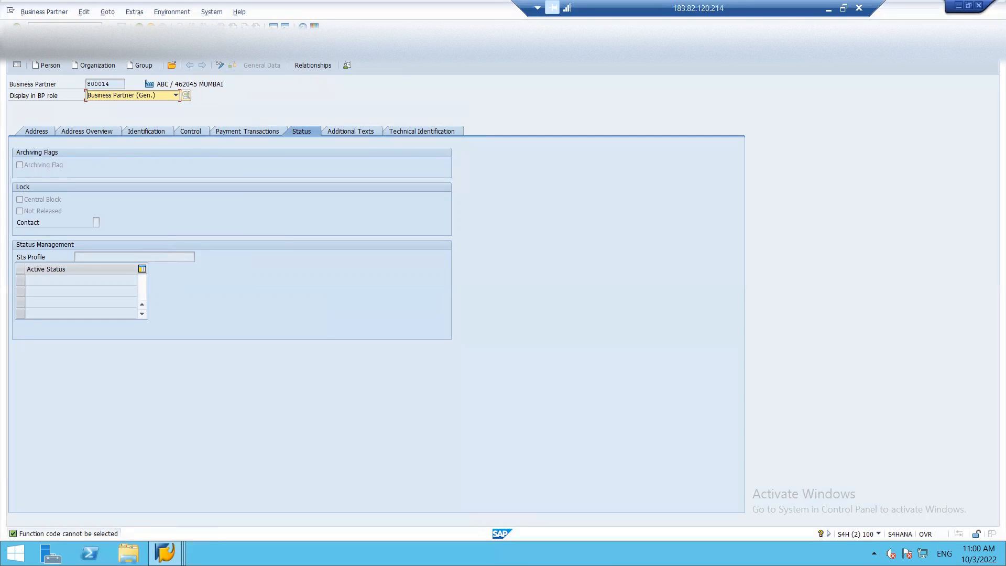
{"action": "key", "text": "F3"}
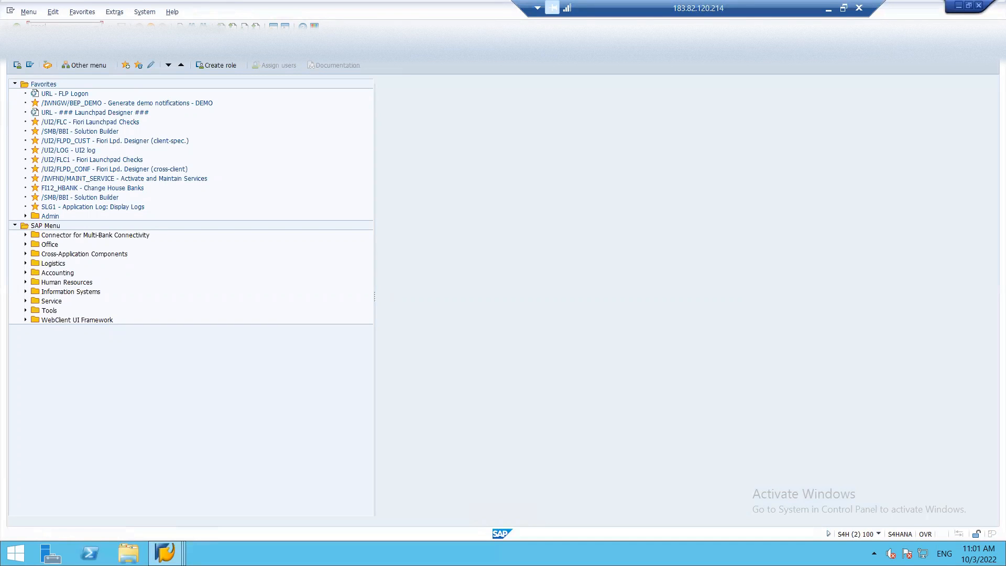
{"action": "key", "text": "Return"}
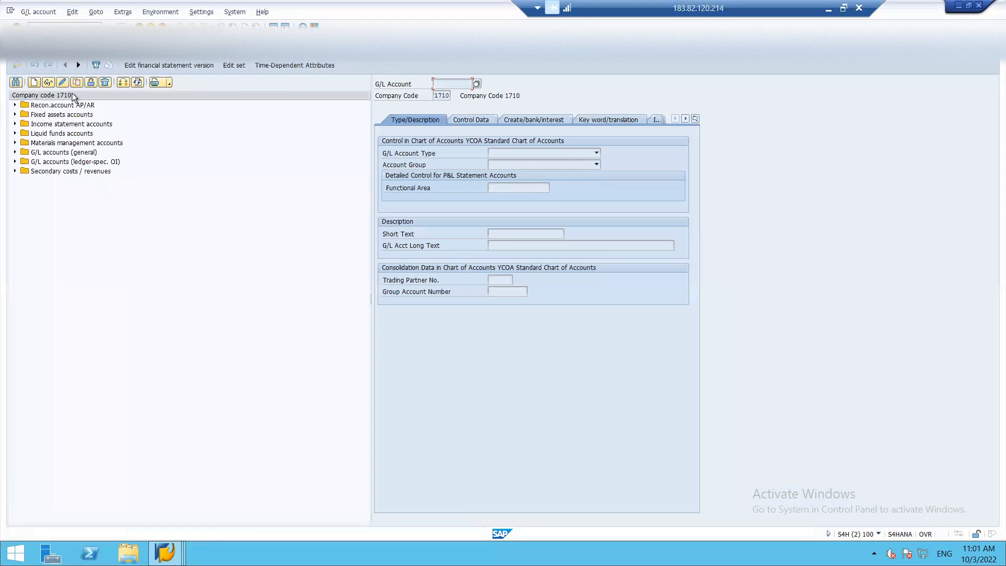
Step: Change the company code of the G/L account list to ISH1
{"action": "left_click", "coordinate": [127, 83]}
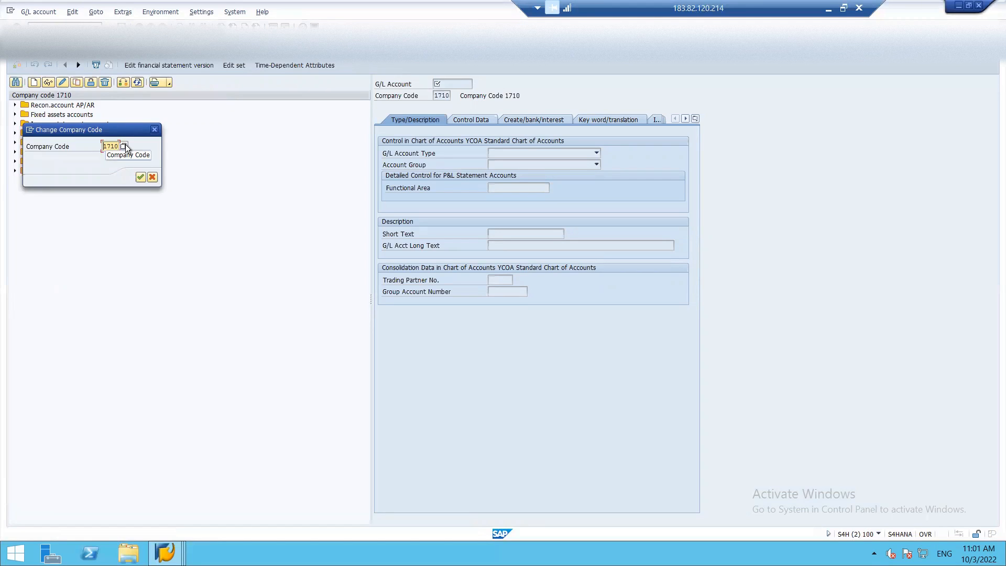
{"action": "type", "text": "ISH"}
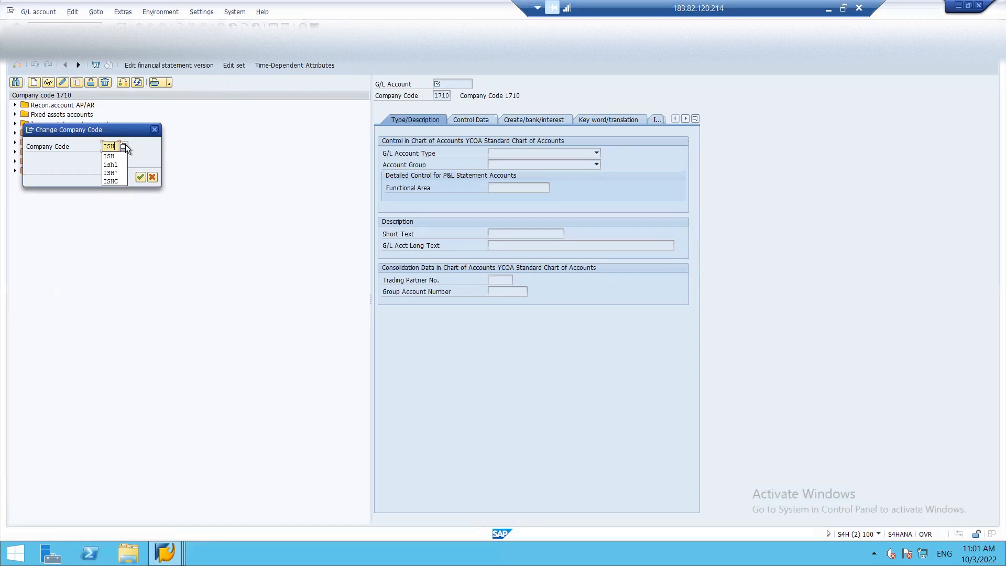
{"action": "type", "text": "1"}
{"action": "key", "text": "Return"}
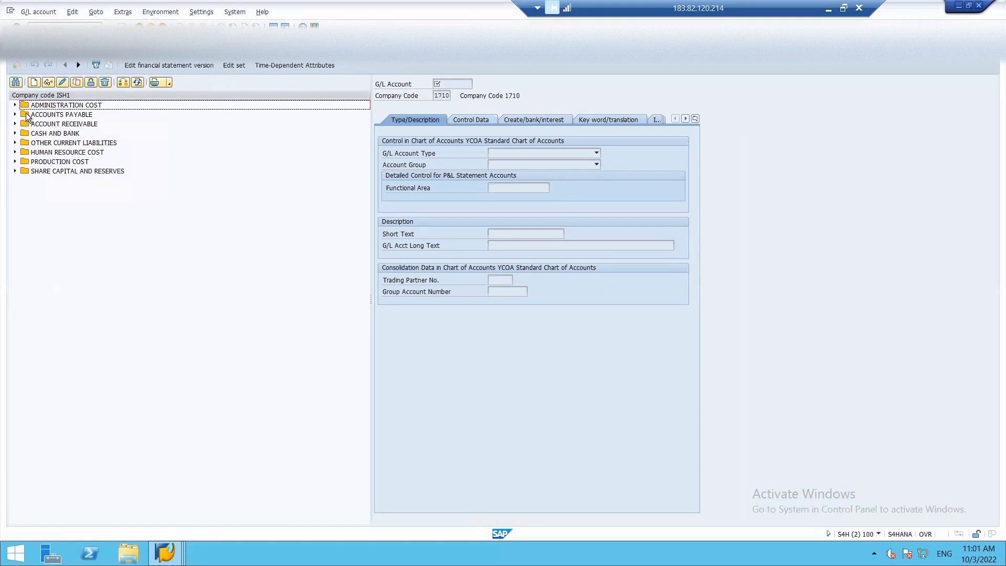
Step: Copy accounts payable G/L account 8501 VENDOR VPA as new account 8502 in company code ISH1
{"action": "left_click", "coordinate": [14, 115]}
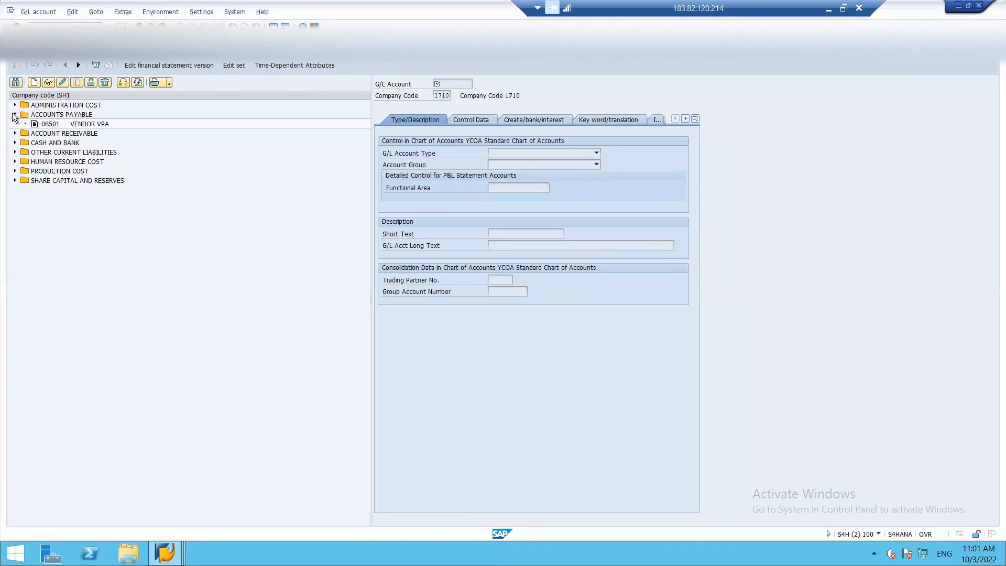
{"action": "left_click", "coordinate": [84, 125]}
{"action": "double_click", "coordinate": [82, 124]}
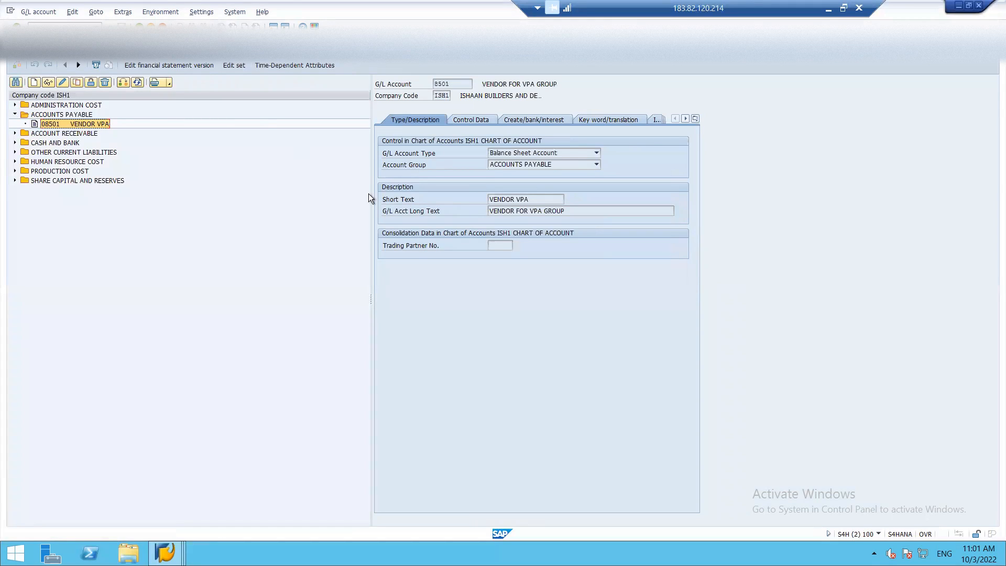
{"action": "left_click", "coordinate": [76, 83]}
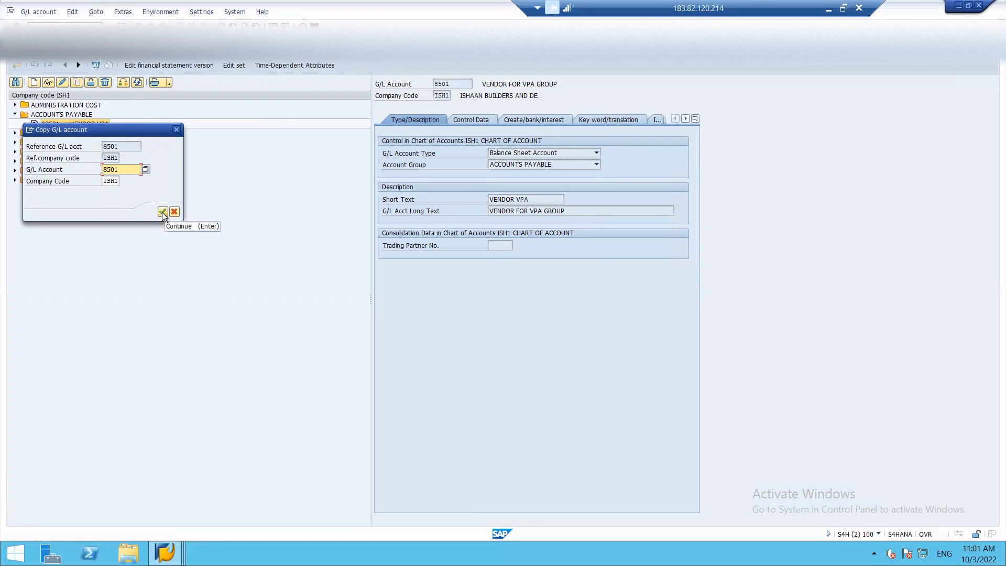
{"action": "left_click", "coordinate": [129, 168]}
{"action": "key", "text": "BackSpace"}
{"action": "type", "text": "2"}
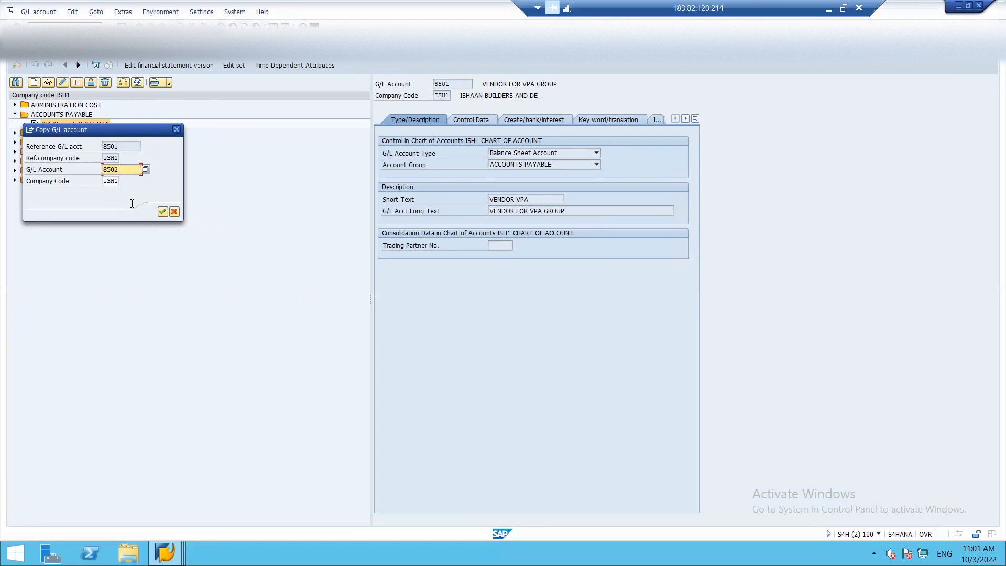
{"action": "left_click", "coordinate": [160, 212]}
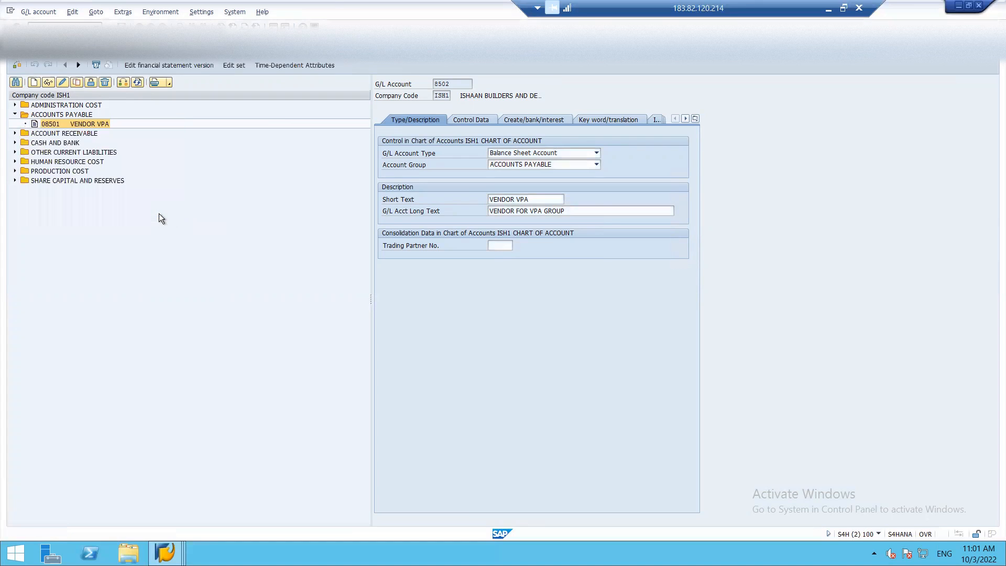
Step: Change the short text of the copied G/L account to VENDOR ABC
{"action": "left_click", "coordinate": [548, 197]}
{"action": "key", "text": "BackSpace"}
{"action": "key", "text": "BackSpace"}
{"action": "key", "text": "BackSpace"}
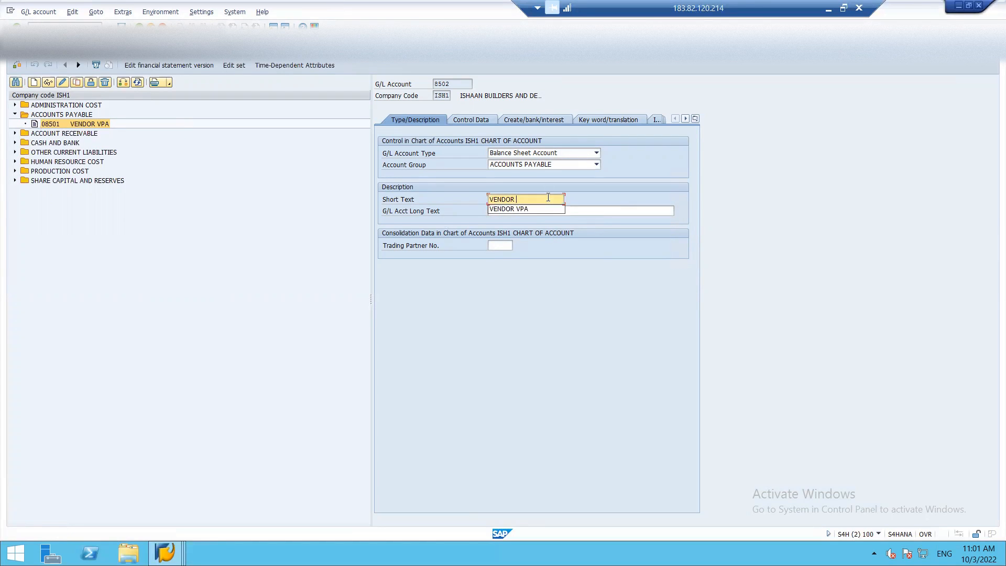
{"action": "type", "text": "ABC"}
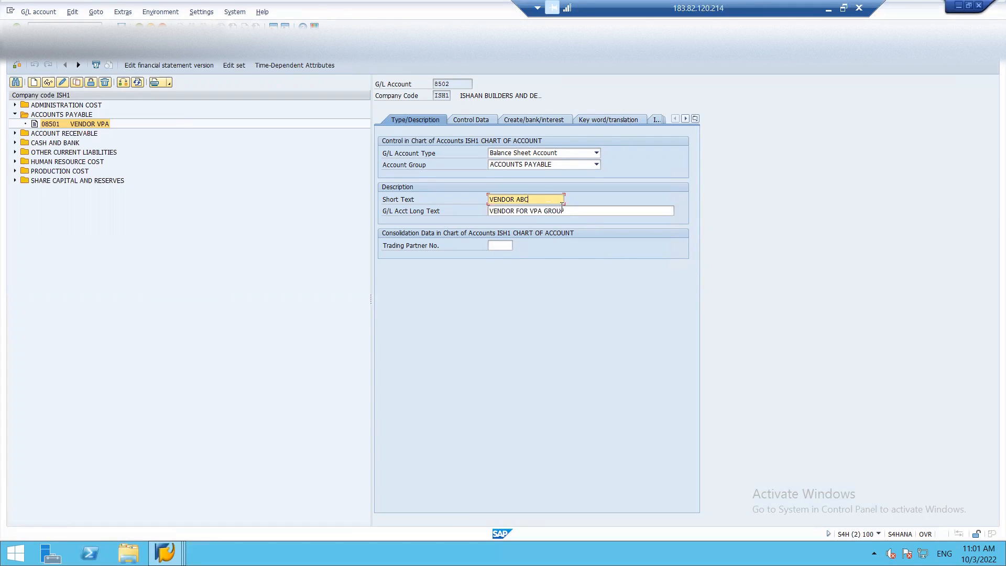
{"action": "key", "text": "Return"}
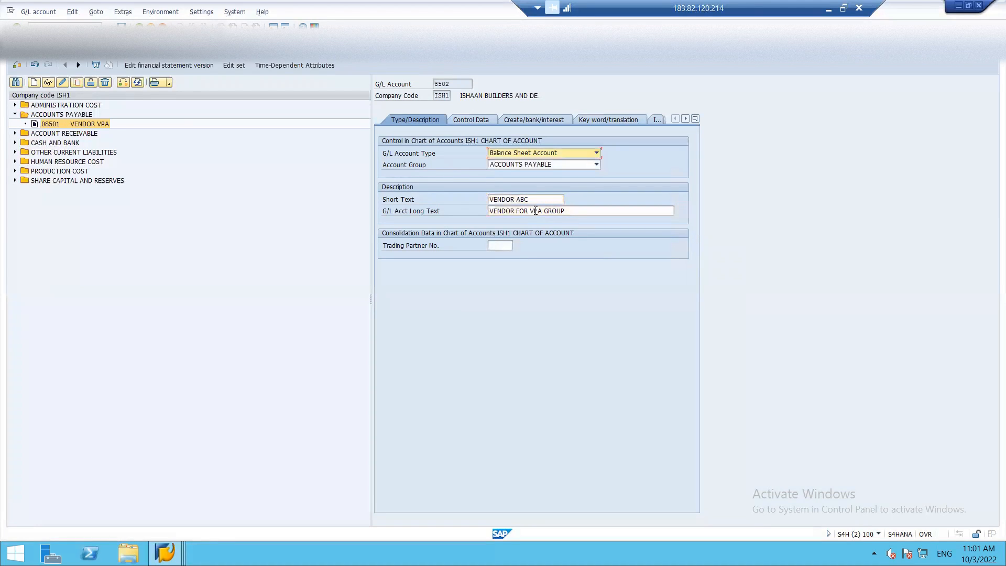
Step: Set the G/L account long text to VENDOR FOR ABC GROUP, keeping the account type as Balance Sheet Account
{"action": "key", "text": "Down"}
{"action": "key", "text": "Down"}
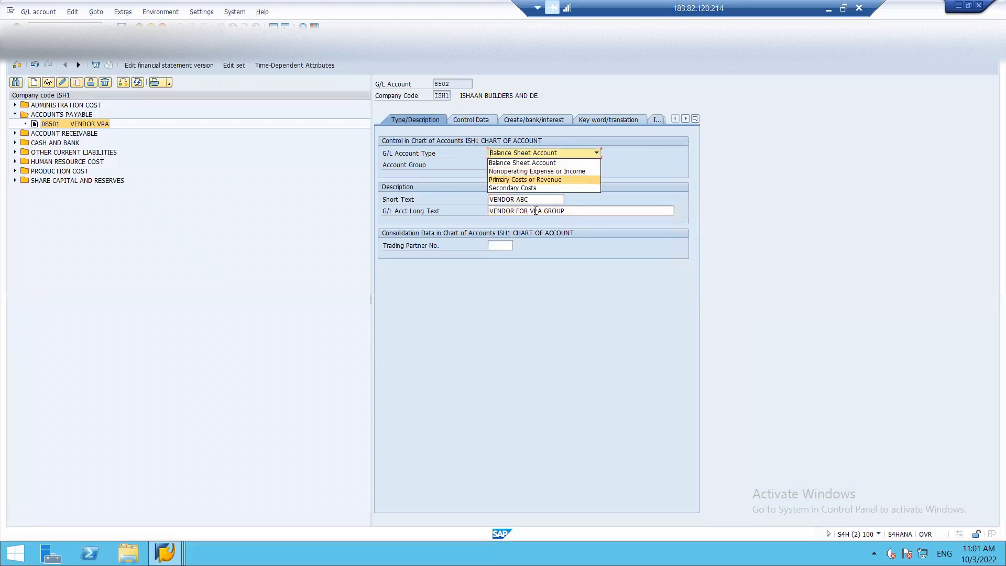
{"action": "left_click", "coordinate": [672, 162]}
{"action": "left_click", "coordinate": [543, 209]}
{"action": "key", "text": "BackSpace"}
{"action": "key", "text": "BackSpace"}
{"action": "key", "text": "BackSpace"}
{"action": "key", "text": "BackSpace"}
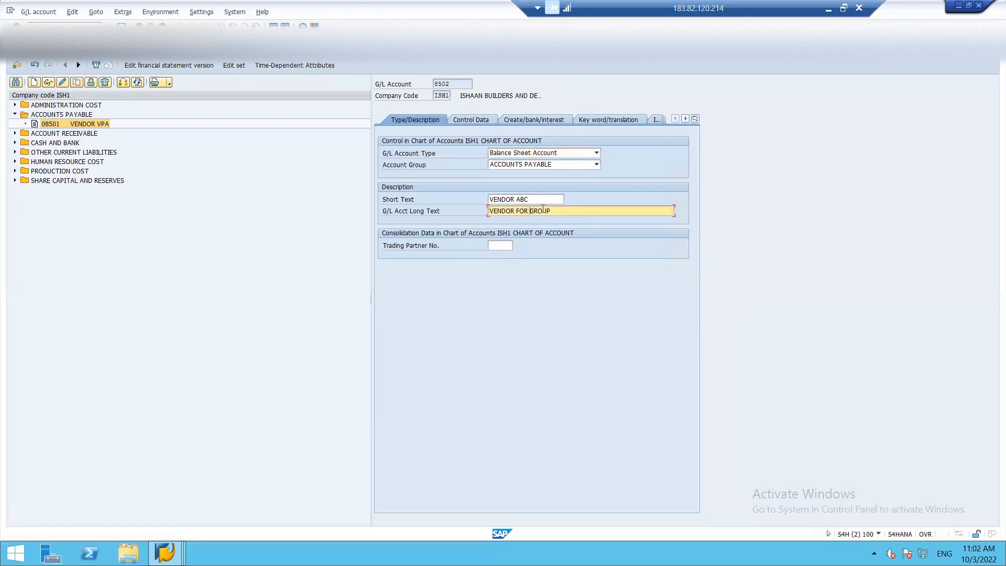
{"action": "type", "text": "ABC GROUP"}
Step: Review the control data and the document creation, bank and interest settings of account 8502, and save the account
{"action": "left_click", "coordinate": [469, 119]}
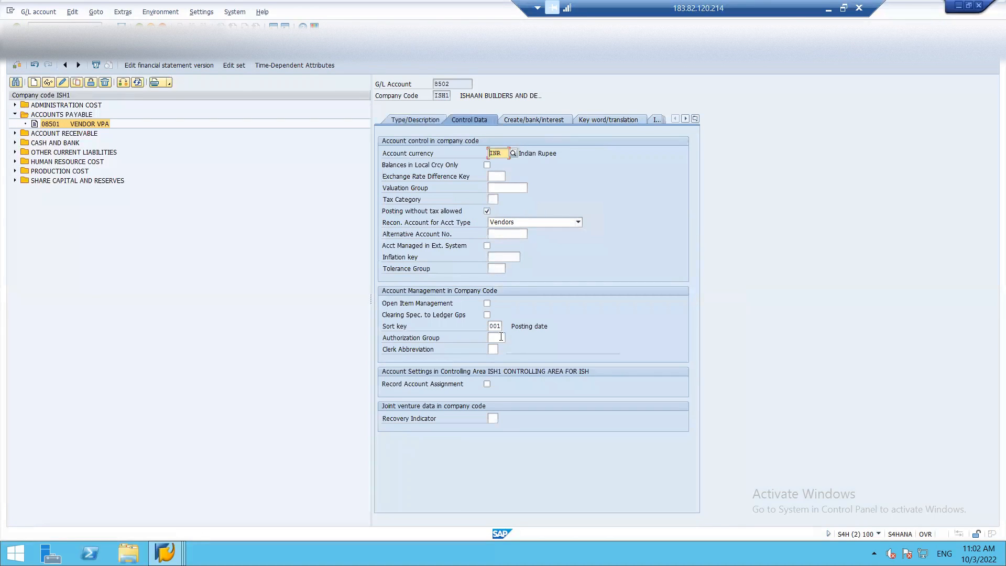
{"action": "left_click", "coordinate": [541, 119]}
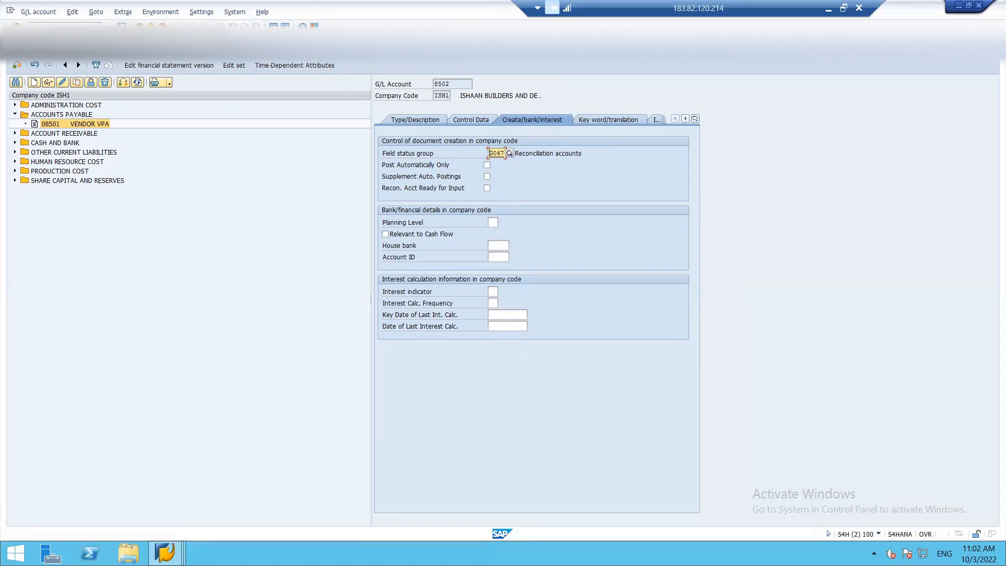
{"action": "left_click", "coordinate": [122, 26]}
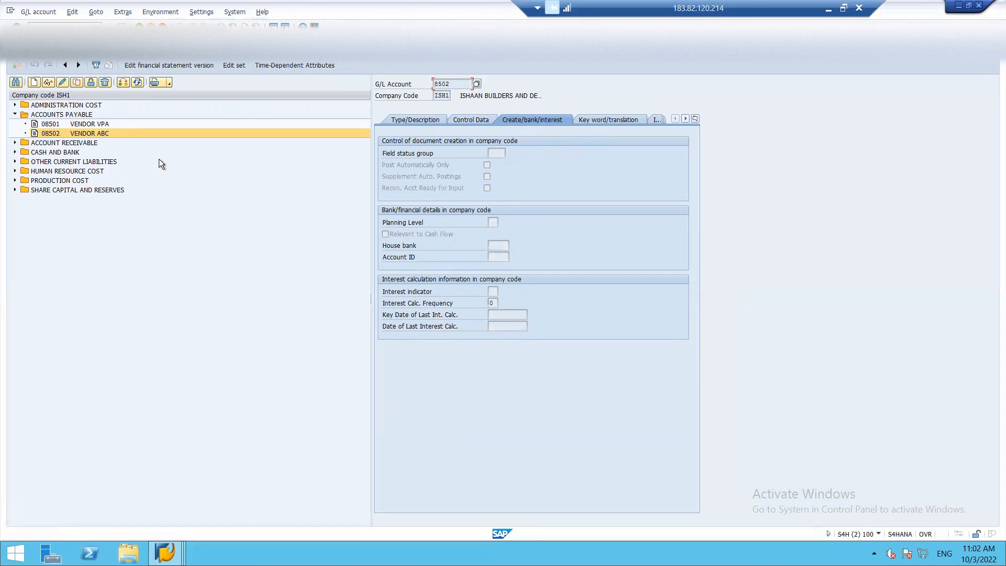
Step: Leave G/L account maintenance for business partner maintenance, and open the SAP Reference IMG in a new session
{"action": "key", "text": "F3"}
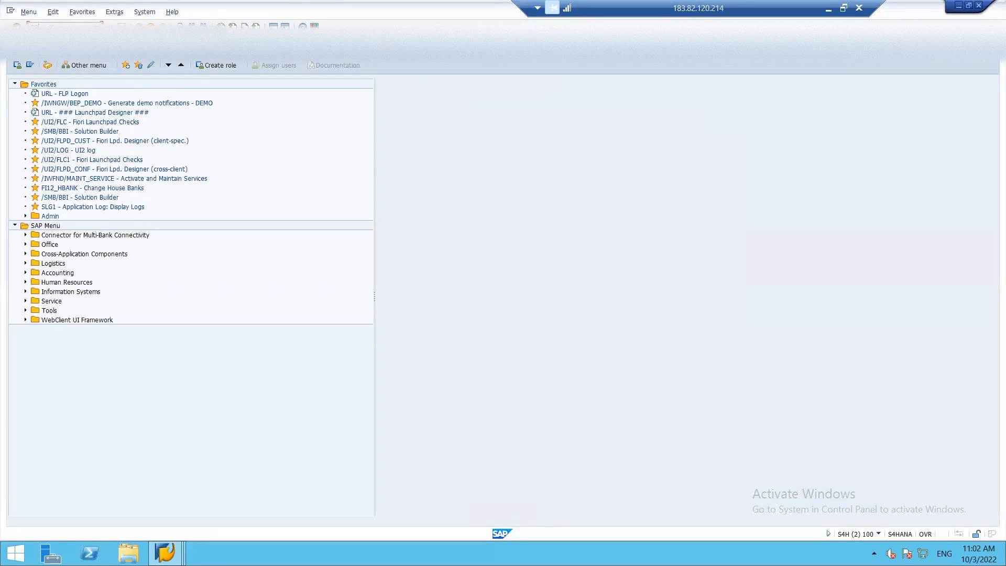
{"action": "key", "text": "Return"}
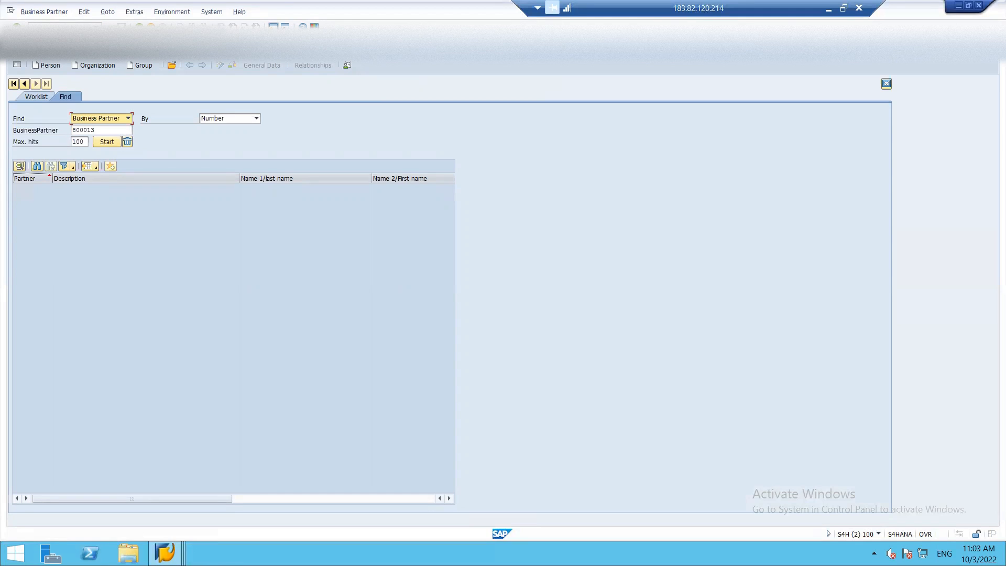
{"action": "left_click", "coordinate": [273, 26]}
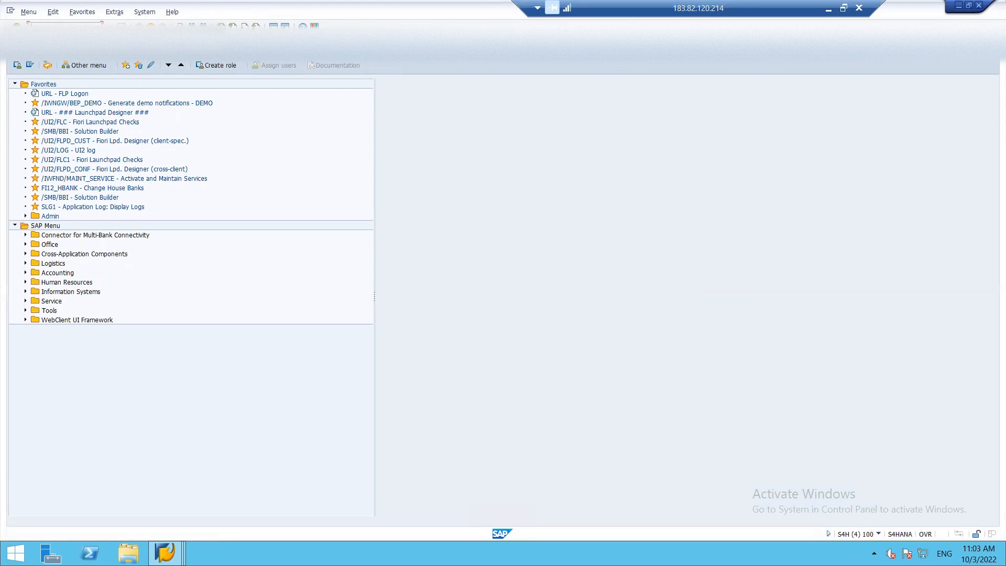
{"action": "key", "text": "Return"}
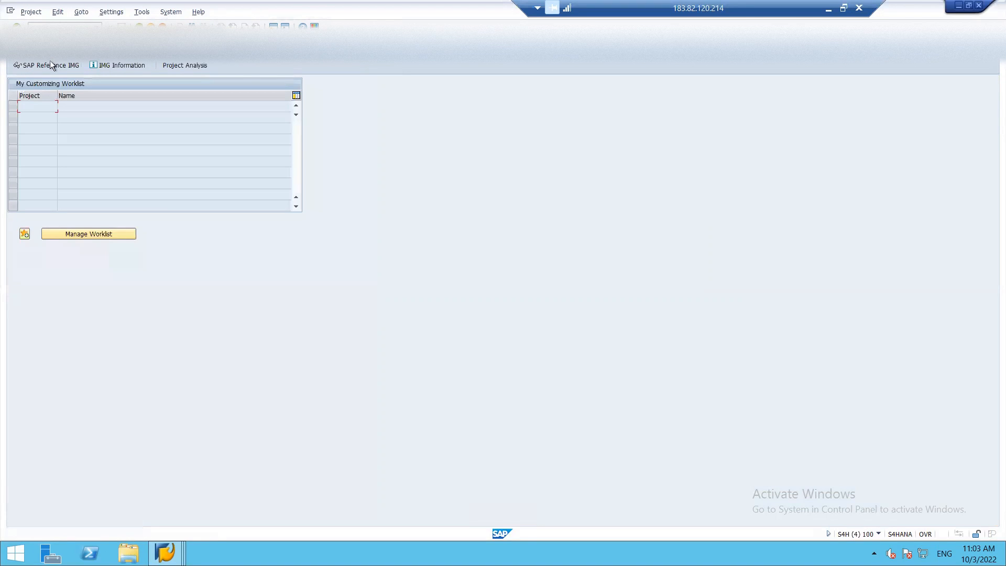
{"action": "left_click", "coordinate": [51, 64]}
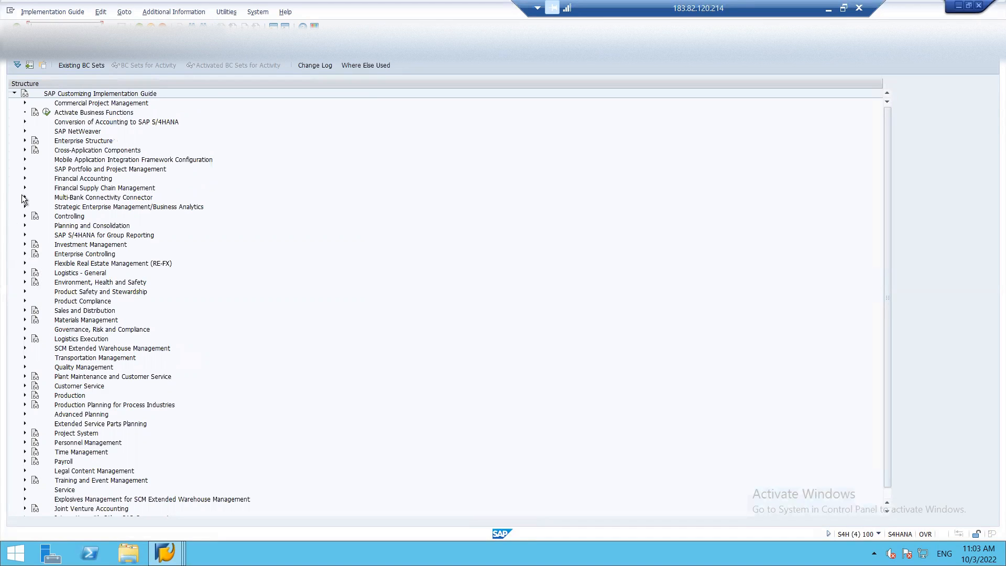
Step: Open Define Tolerances for Customers and Suppliers from the accounts receivable and payable settings for open item clearing differences
{"action": "left_click", "coordinate": [25, 179]}
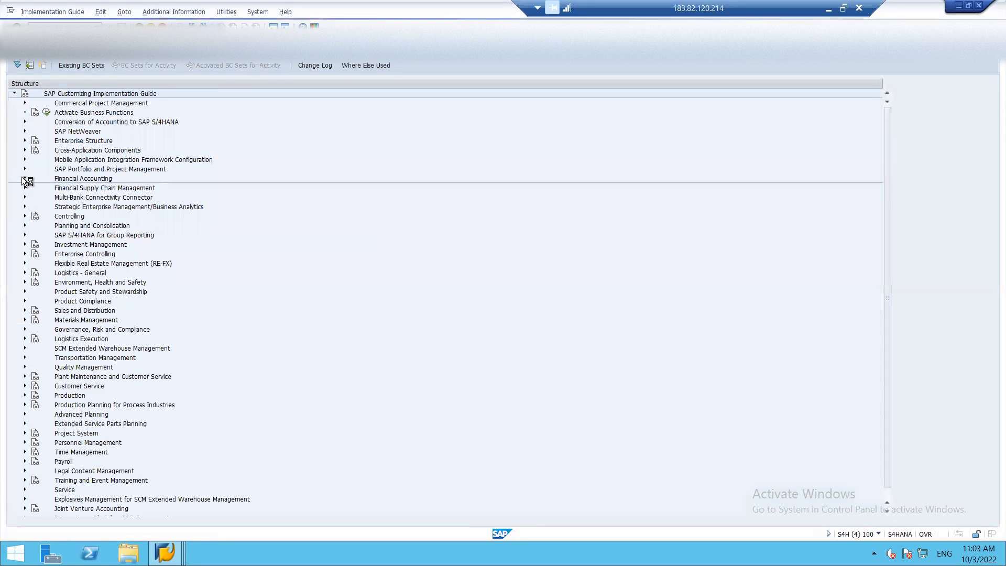
{"action": "left_click", "coordinate": [35, 207]}
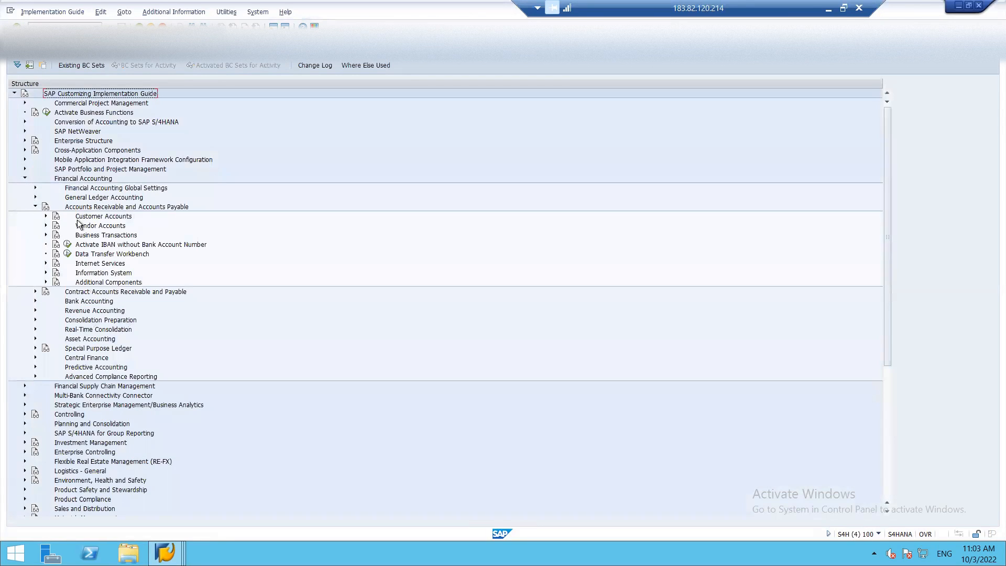
{"action": "left_click", "coordinate": [46, 236]}
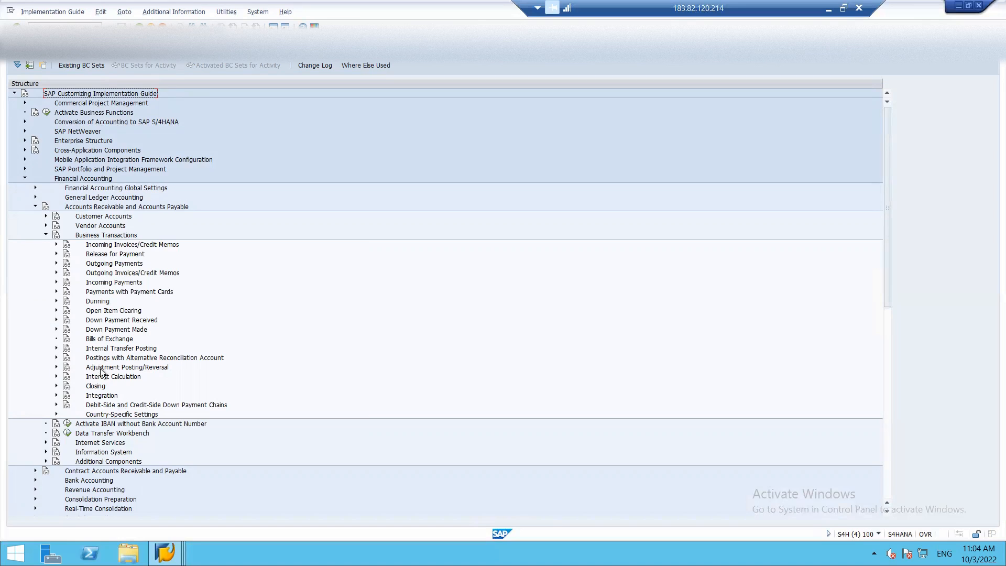
{"action": "left_click", "coordinate": [45, 235]}
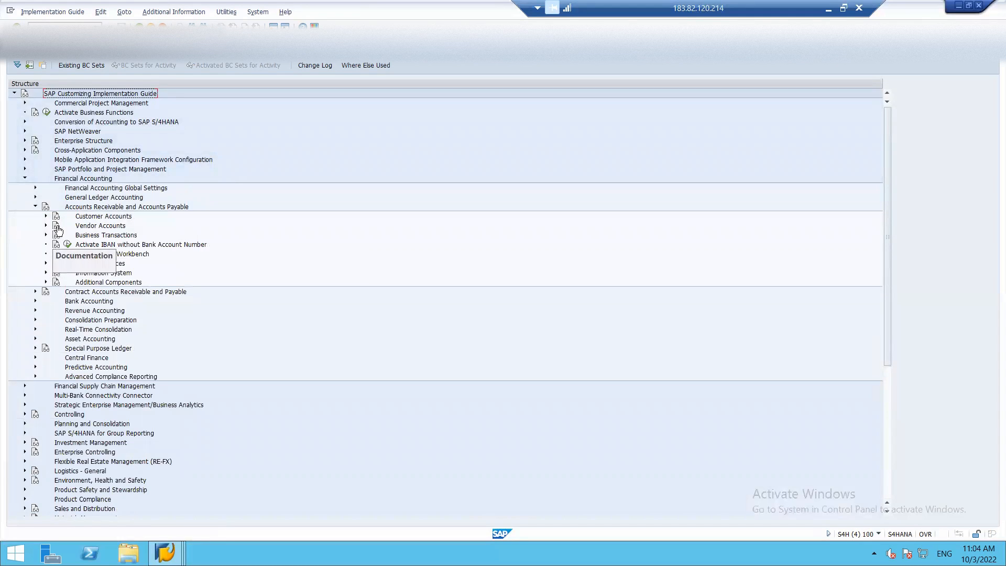
{"action": "left_click", "coordinate": [44, 225]}
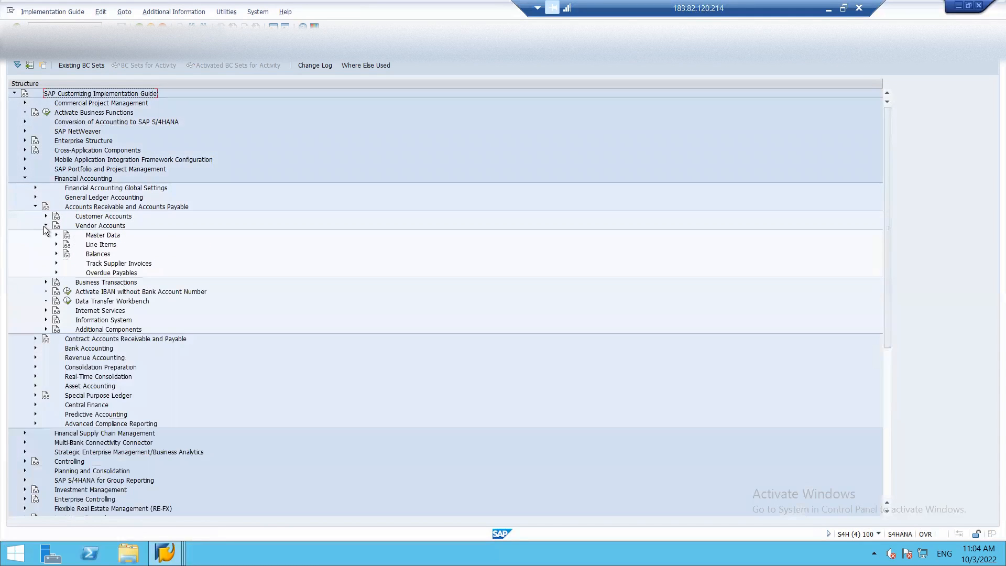
{"action": "left_click", "coordinate": [45, 225]}
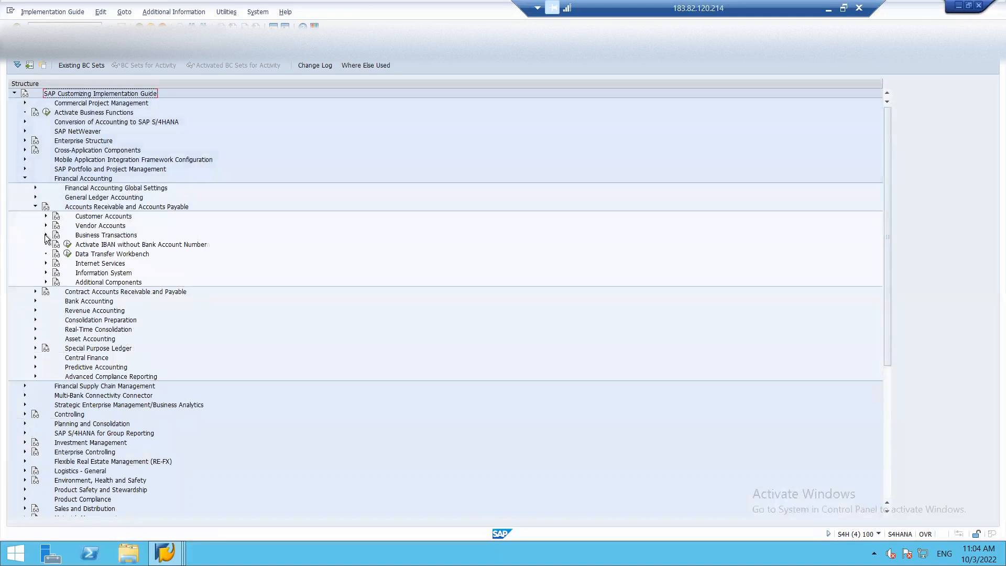
{"action": "left_click", "coordinate": [46, 235]}
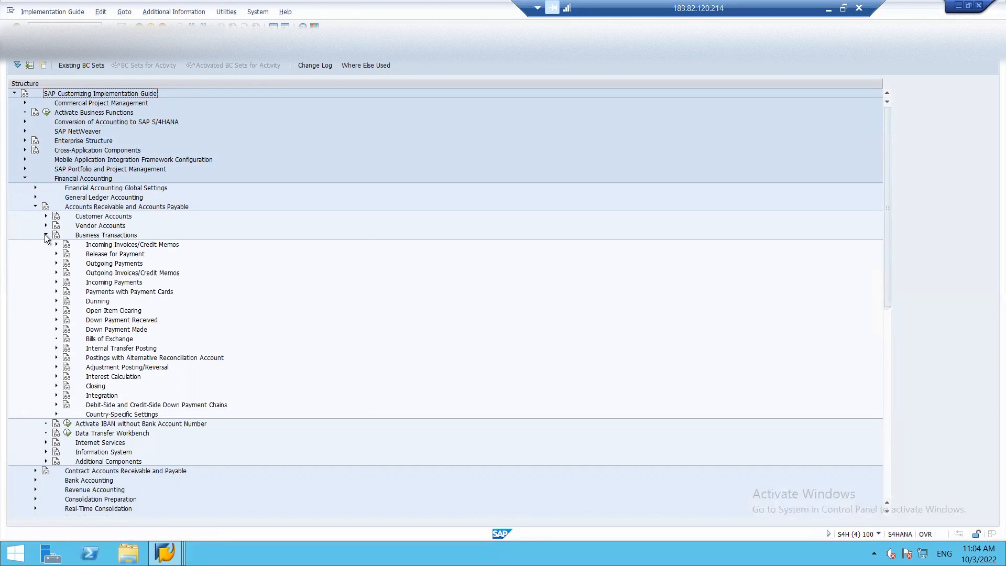
{"action": "left_click", "coordinate": [56, 309]}
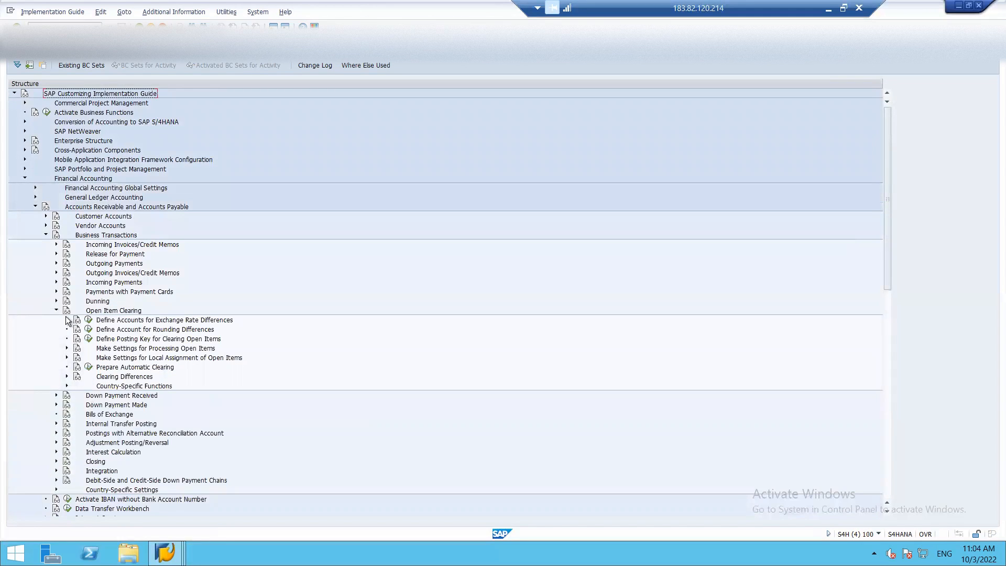
{"action": "left_click", "coordinate": [67, 376]}
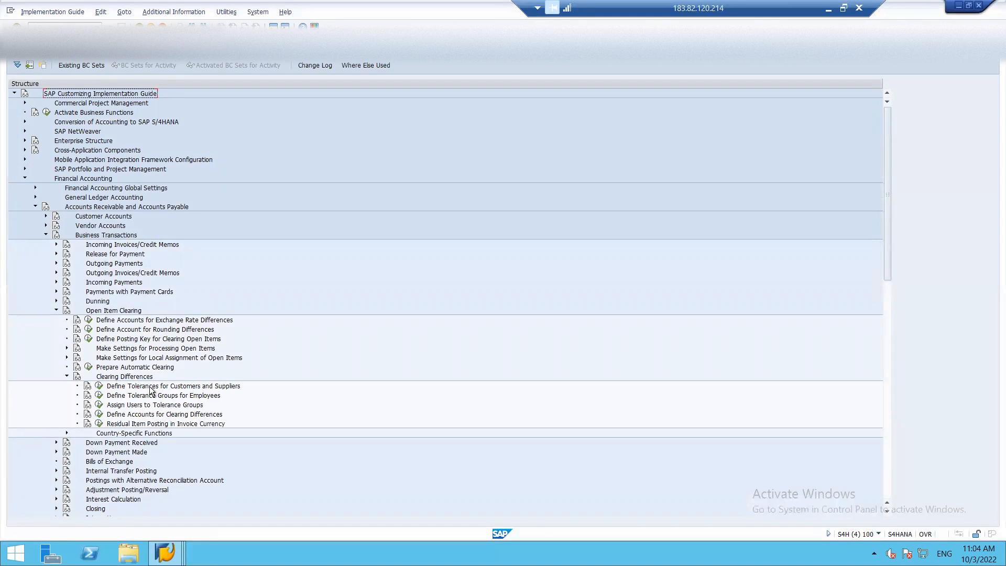
{"action": "left_click", "coordinate": [100, 386]}
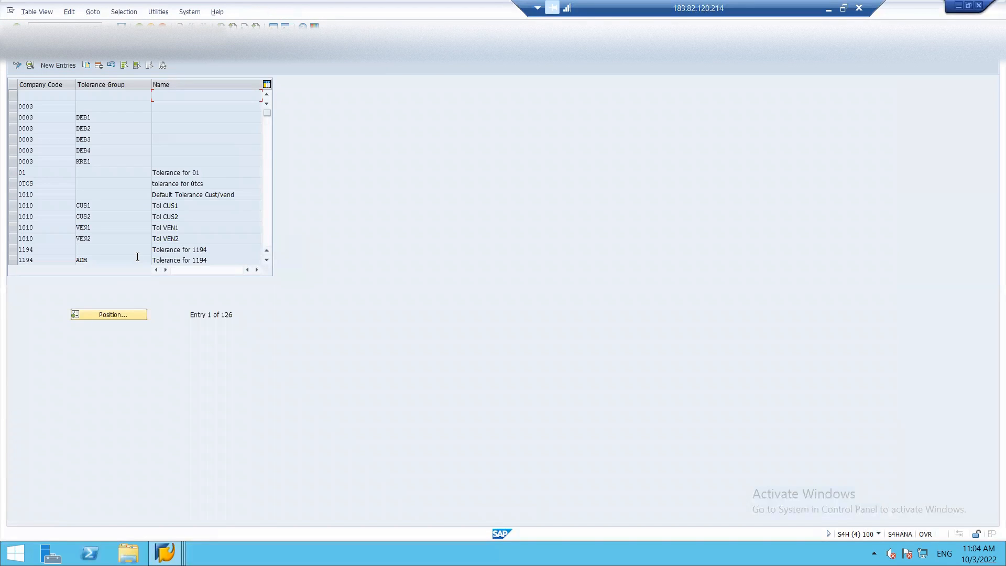
Step: Position the tolerance list on company code ISH1 and open the details of tolerance group ISHV
{"action": "left_click", "coordinate": [115, 315]}
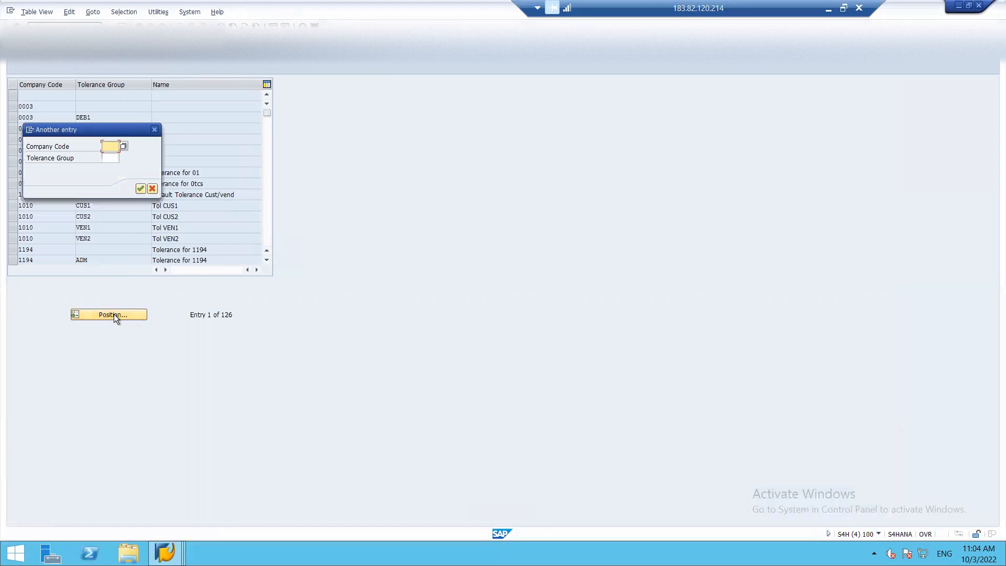
{"action": "type", "text": "1AB"}
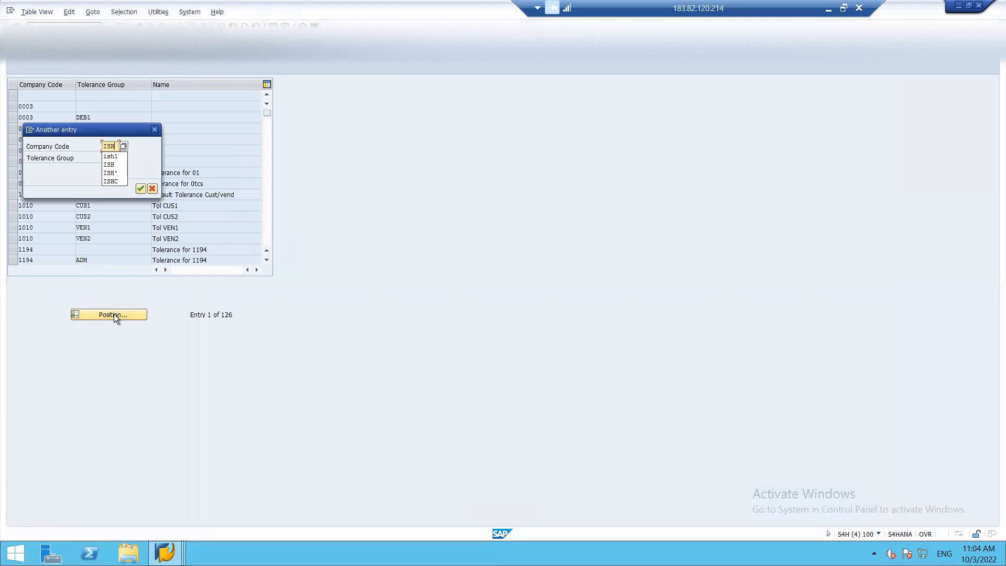
{"action": "key", "text": "Return"}
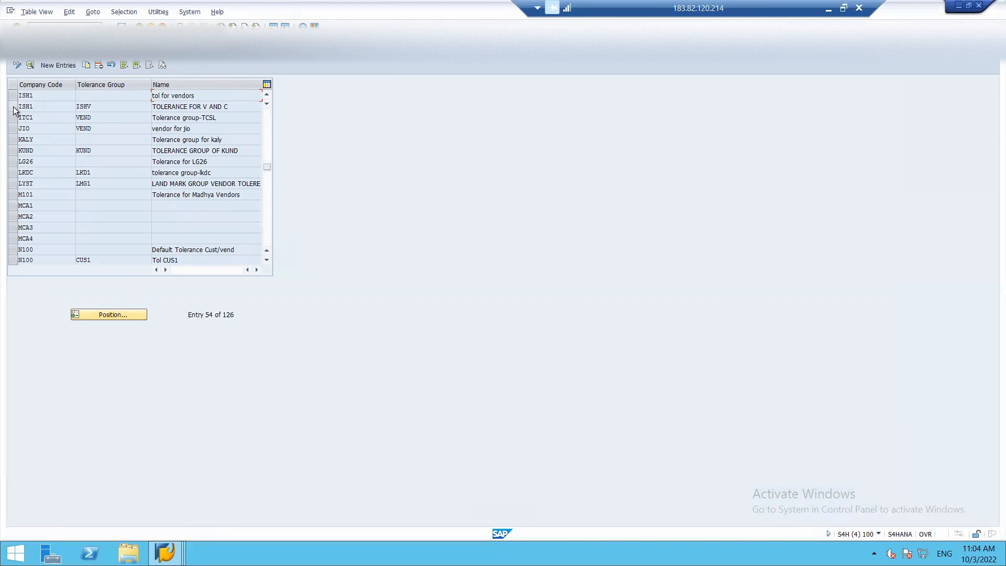
{"action": "left_click", "coordinate": [13, 108]}
{"action": "double_click", "coordinate": [24, 107]}
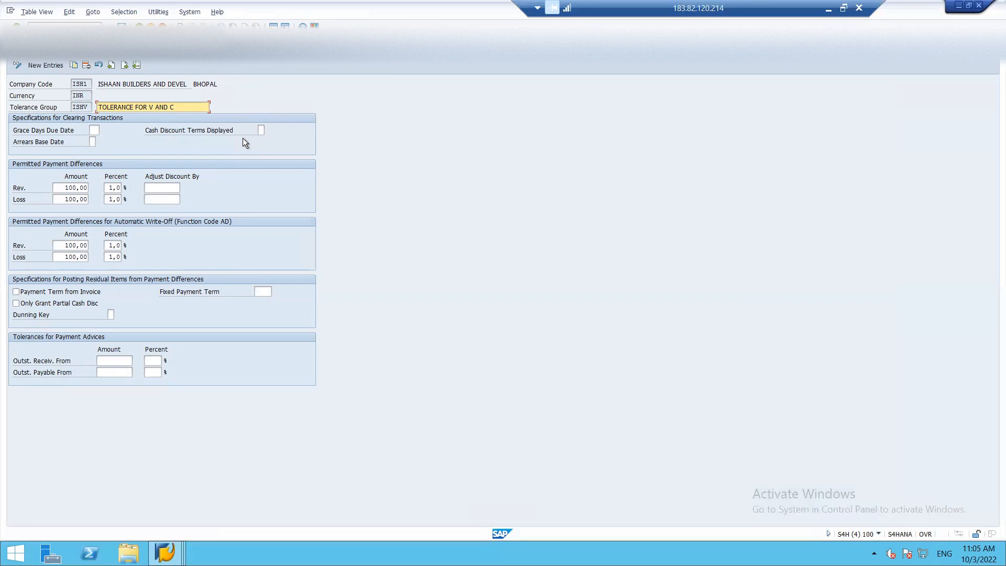
Step: Switch back to the business partner session and search by number for the ABC LIMITED business partner
{"action": "key", "text": "alt+Tab"}
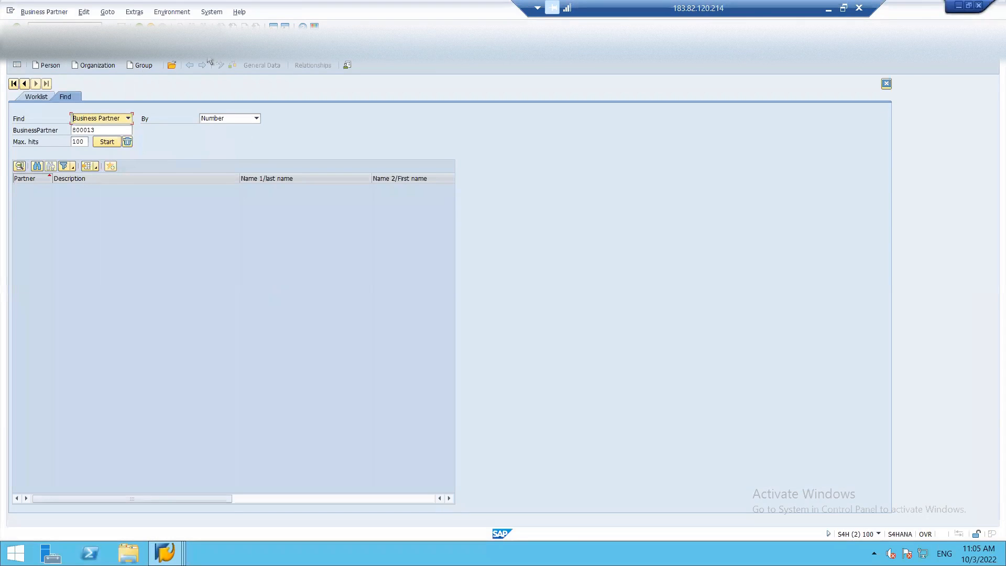
{"action": "left_click", "coordinate": [105, 131]}
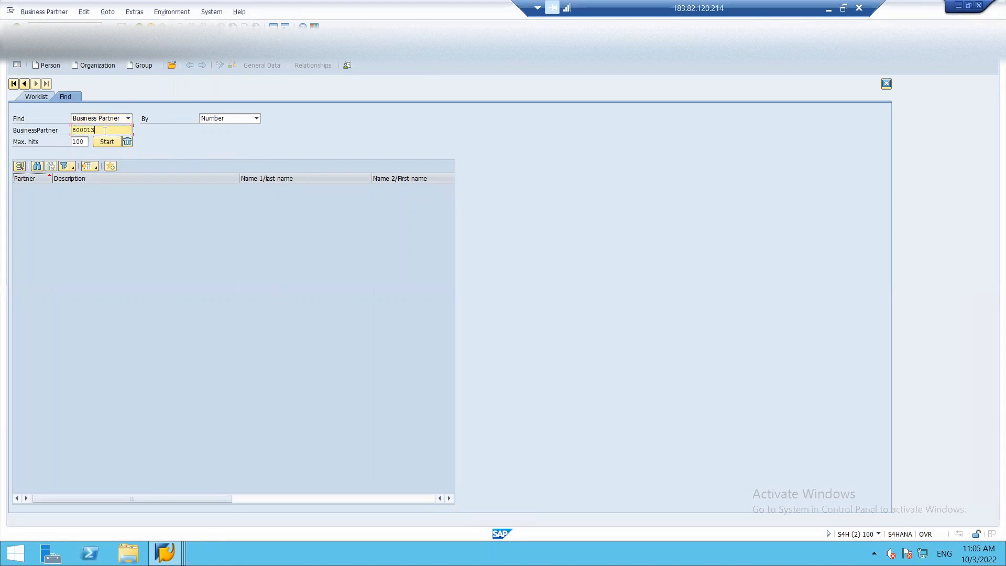
{"action": "key", "text": "BackSpace"}
{"action": "type", "text": "4"}
{"action": "key", "text": "Return"}
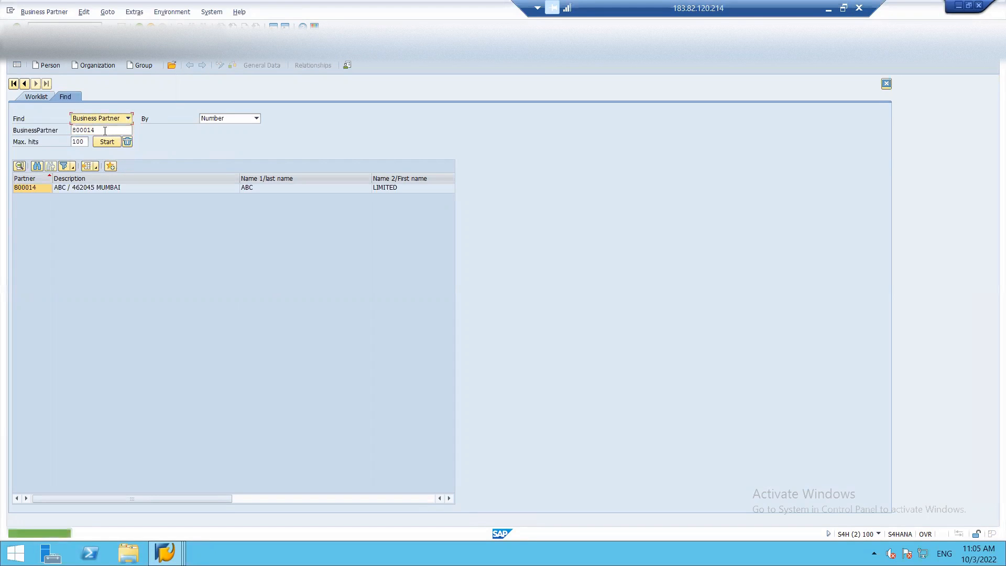
Step: Open the ABC LIMITED business partner for editing and select the vendor role FLVN00
{"action": "double_click", "coordinate": [90, 189]}
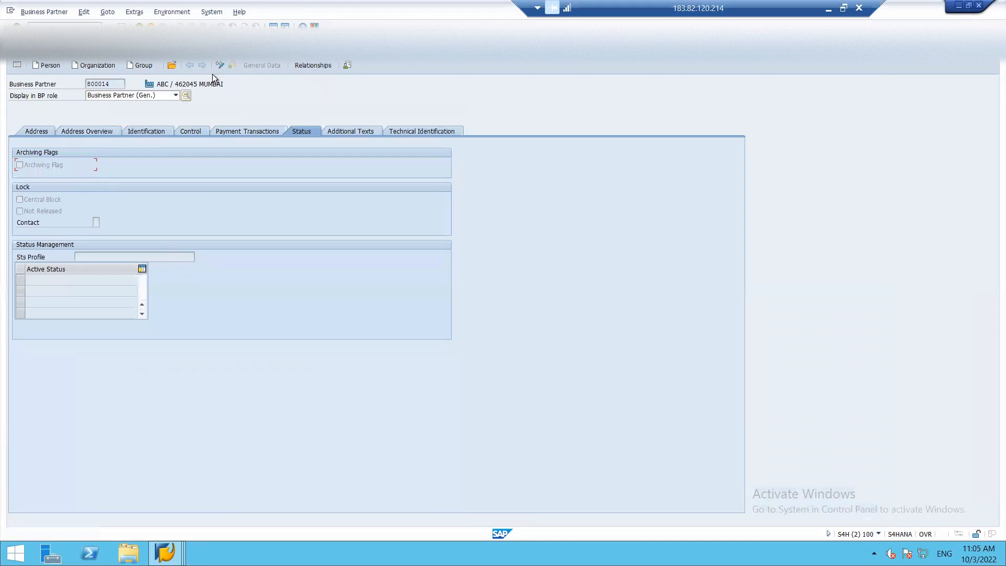
{"action": "left_click", "coordinate": [39, 129]}
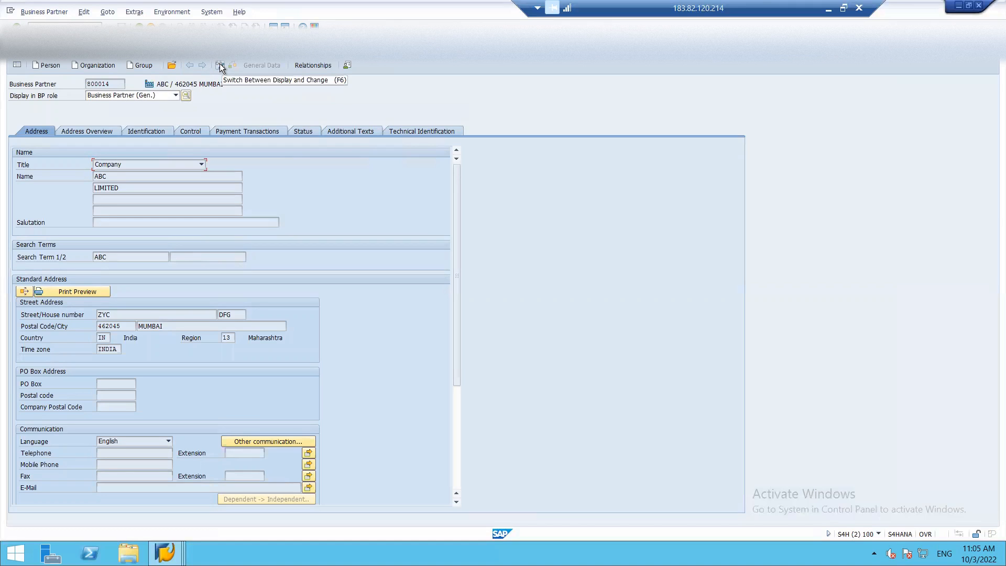
{"action": "left_click", "coordinate": [220, 67]}
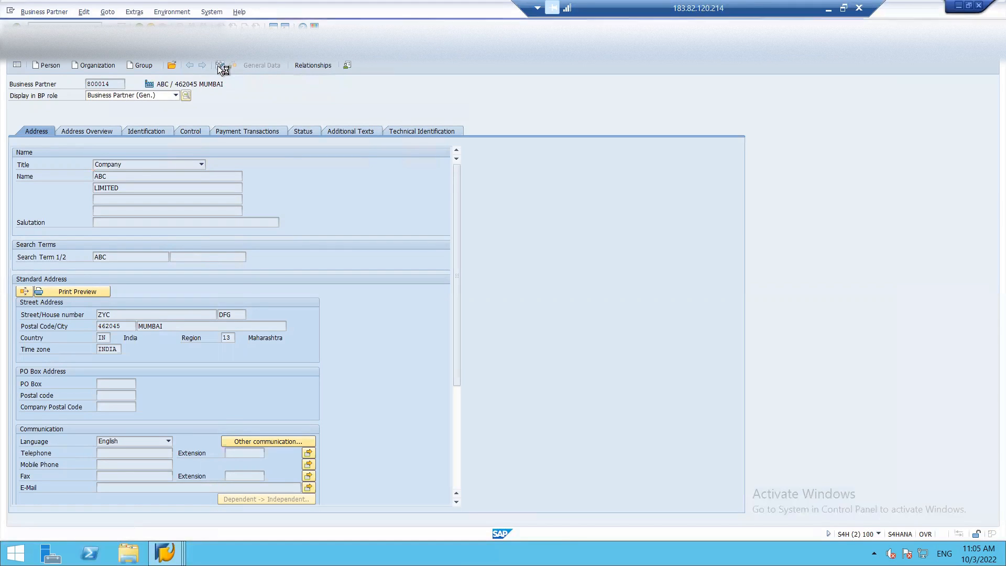
{"action": "left_click", "coordinate": [175, 96]}
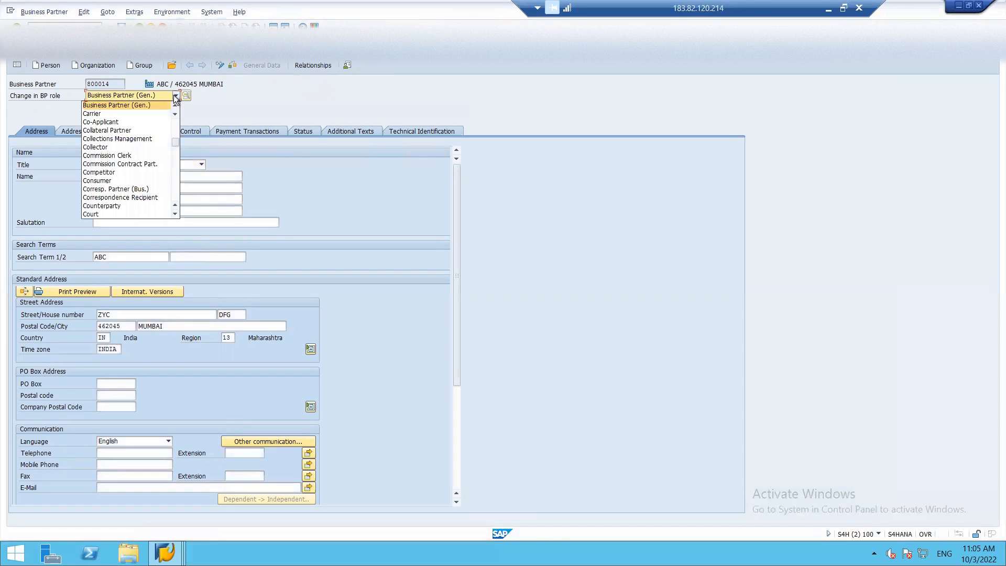
{"action": "left_click", "coordinate": [175, 214]}
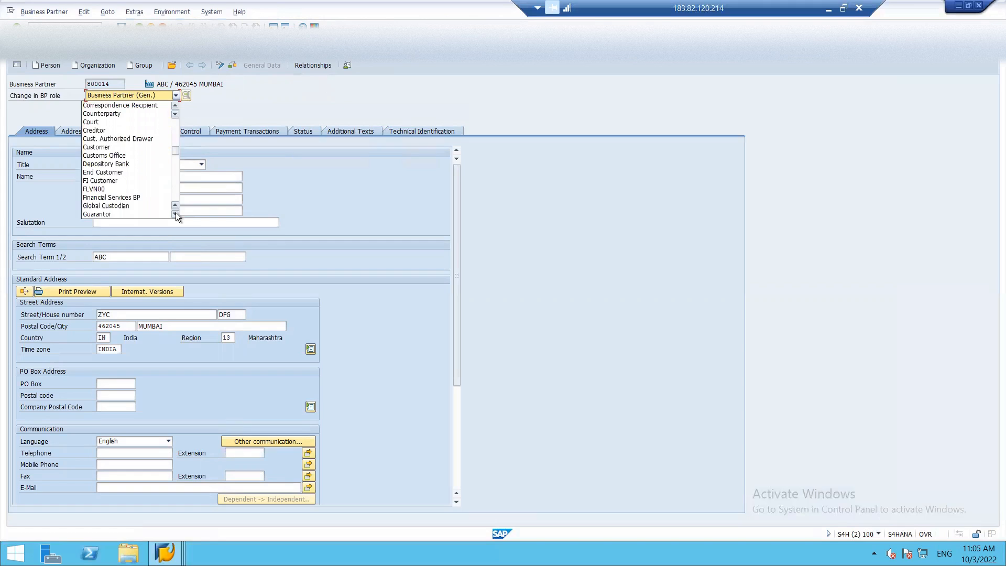
{"action": "left_click", "coordinate": [92, 189]}
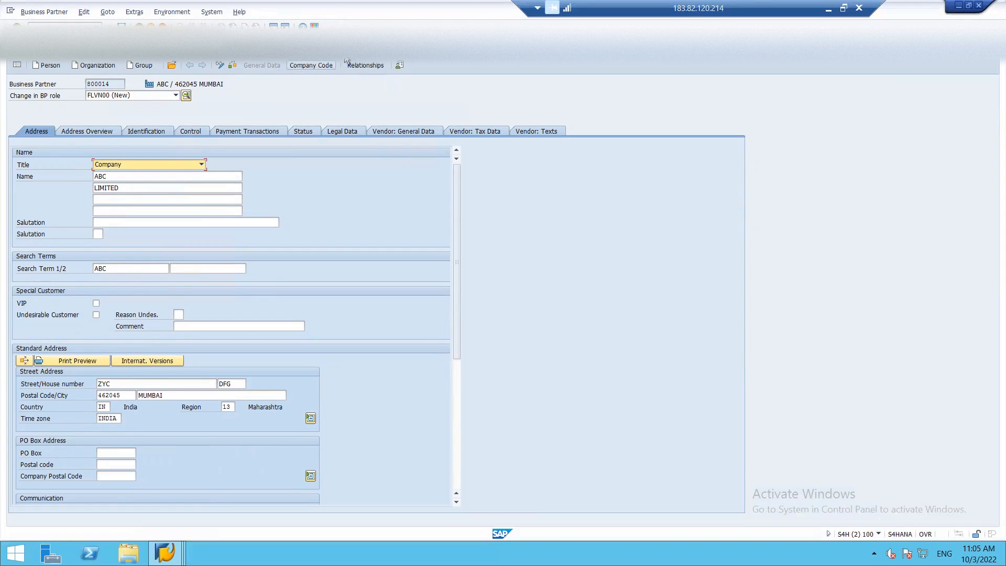
Step: In the company code data, create an entry for company code ISH1 flagged as supplier and adopt it
{"action": "left_click", "coordinate": [314, 65]}
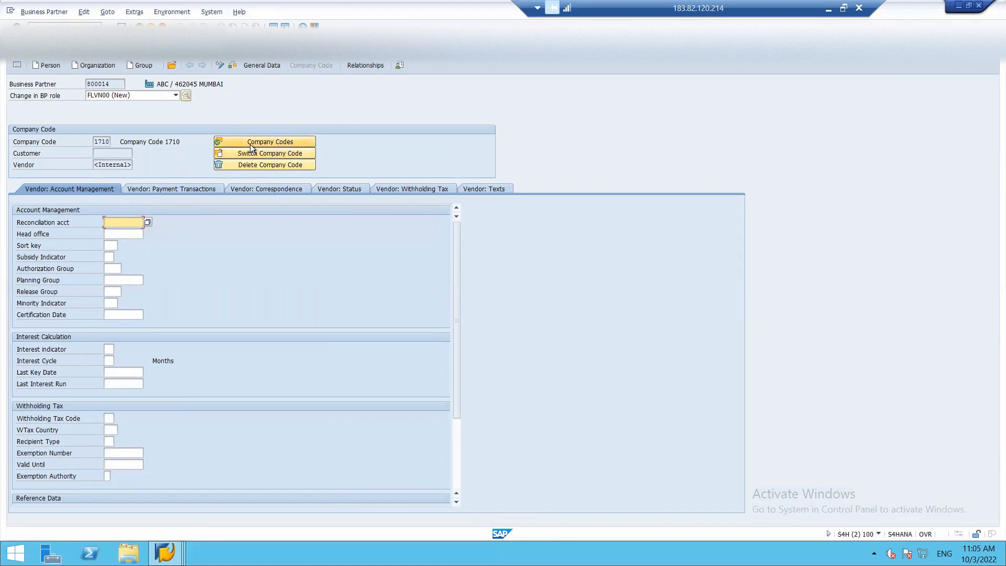
{"action": "left_click", "coordinate": [250, 143]}
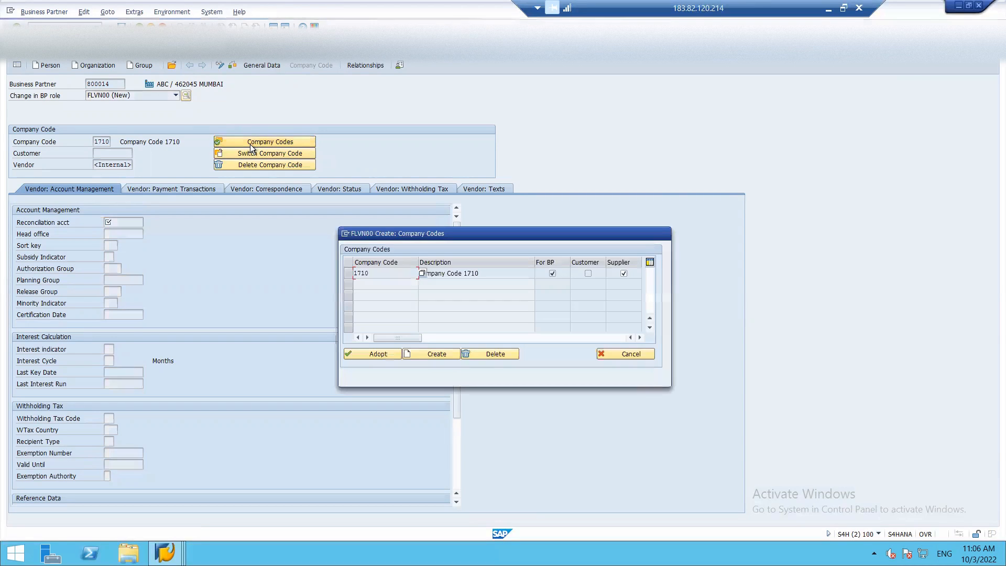
{"action": "left_click", "coordinate": [435, 356]}
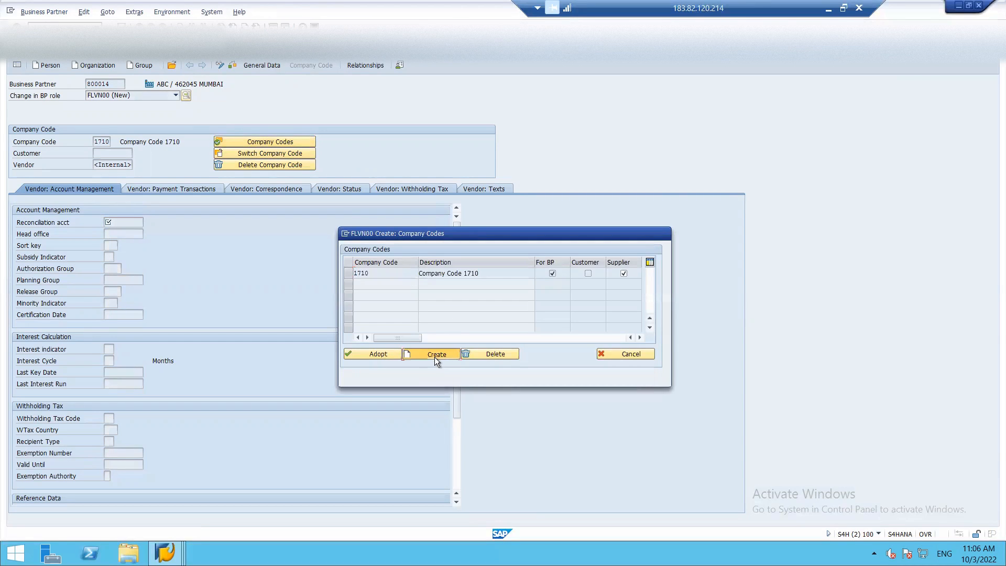
{"action": "type", "text": "ISB"}
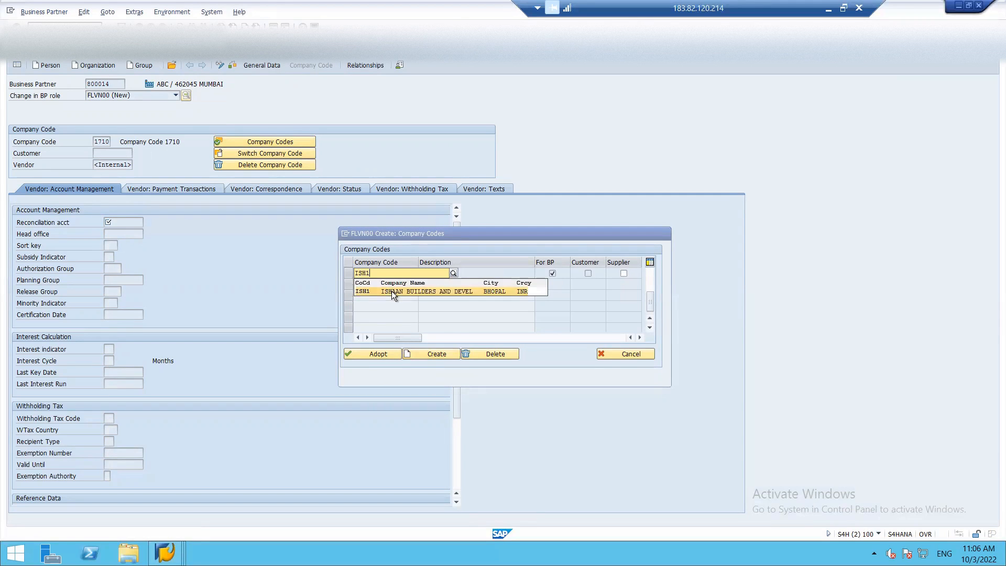
{"action": "left_click", "coordinate": [392, 291]}
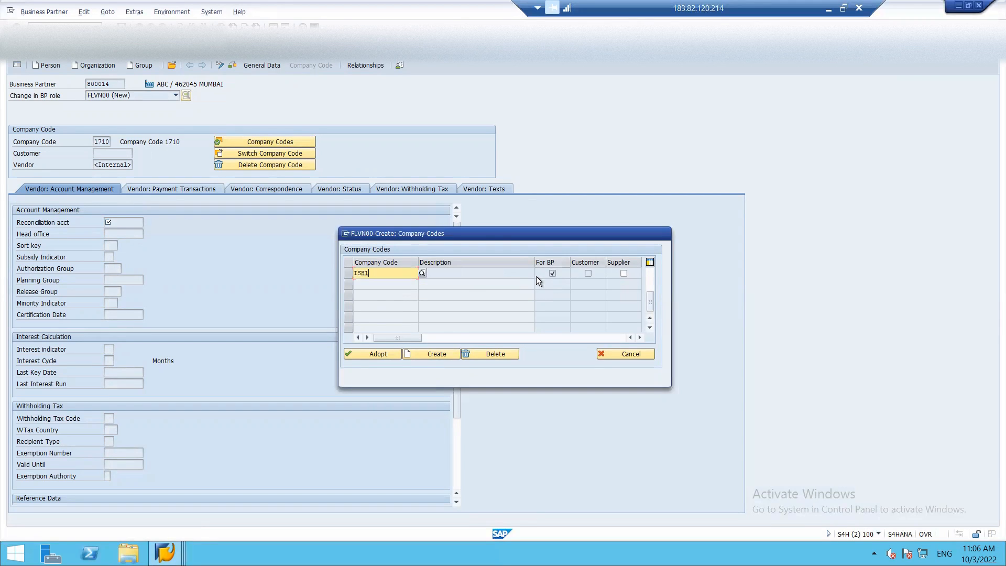
{"action": "left_click", "coordinate": [624, 272]}
{"action": "left_click", "coordinate": [379, 353]}
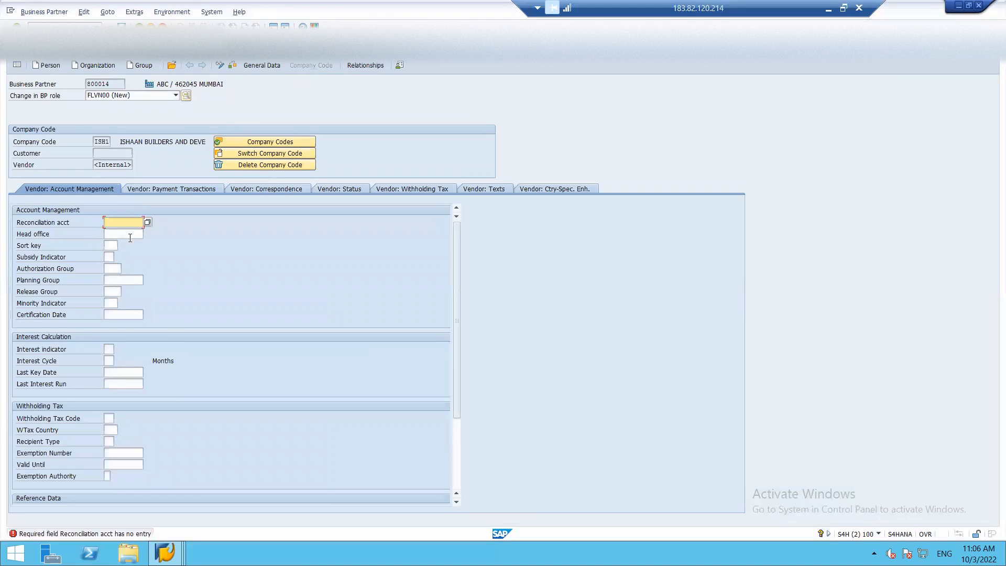
Step: Assign reconciliation account 8502, vendor for ABC group, and set the vendor's payment terms to 0001, payable immediately due net
{"action": "left_click", "coordinate": [145, 222]}
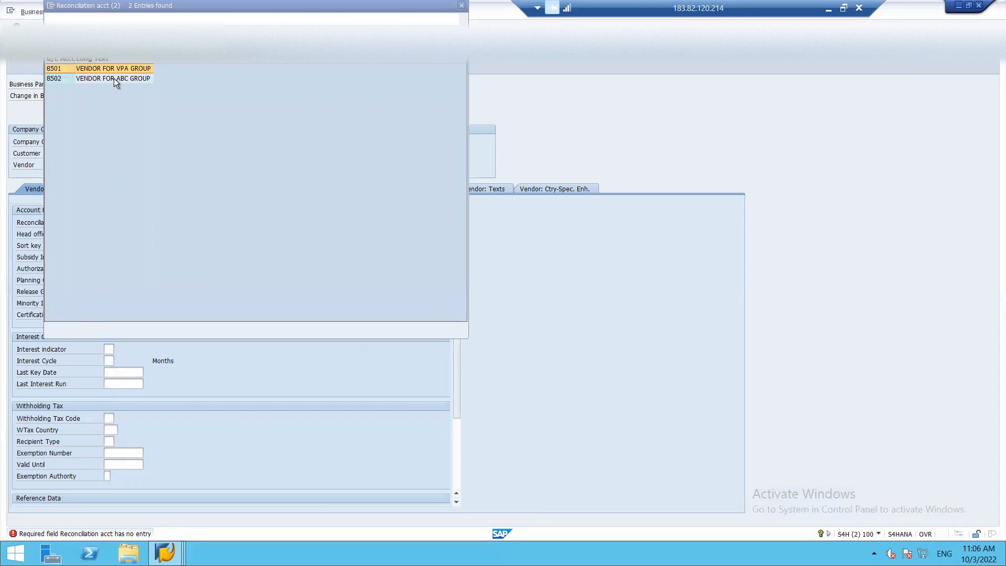
{"action": "double_click", "coordinate": [64, 77]}
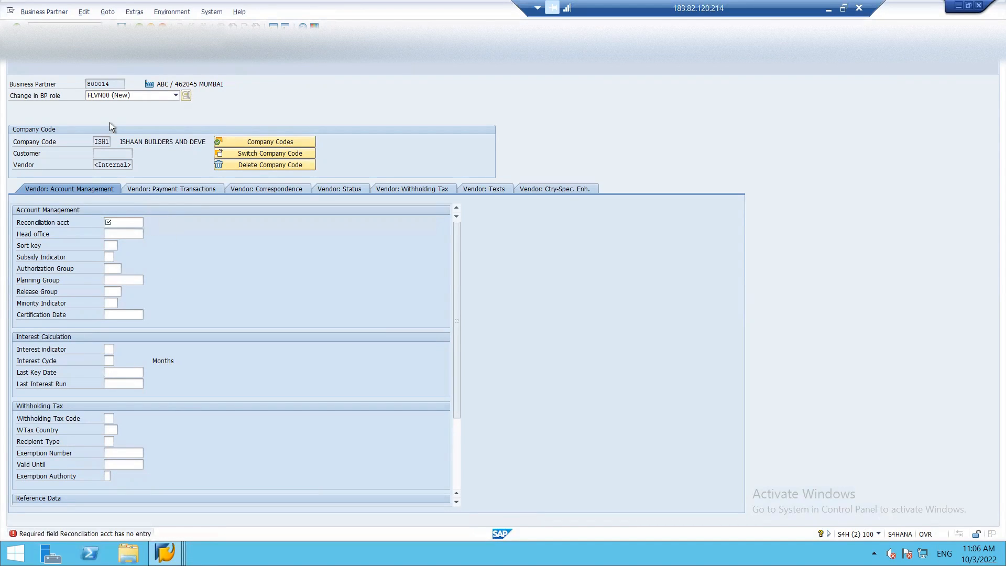
{"action": "left_click", "coordinate": [159, 188]}
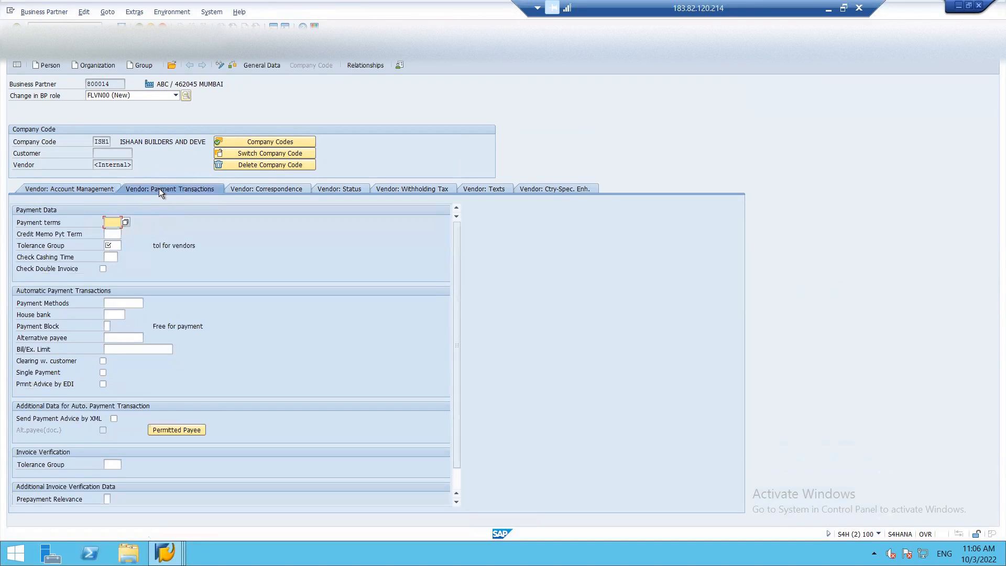
{"action": "left_click", "coordinate": [127, 222]}
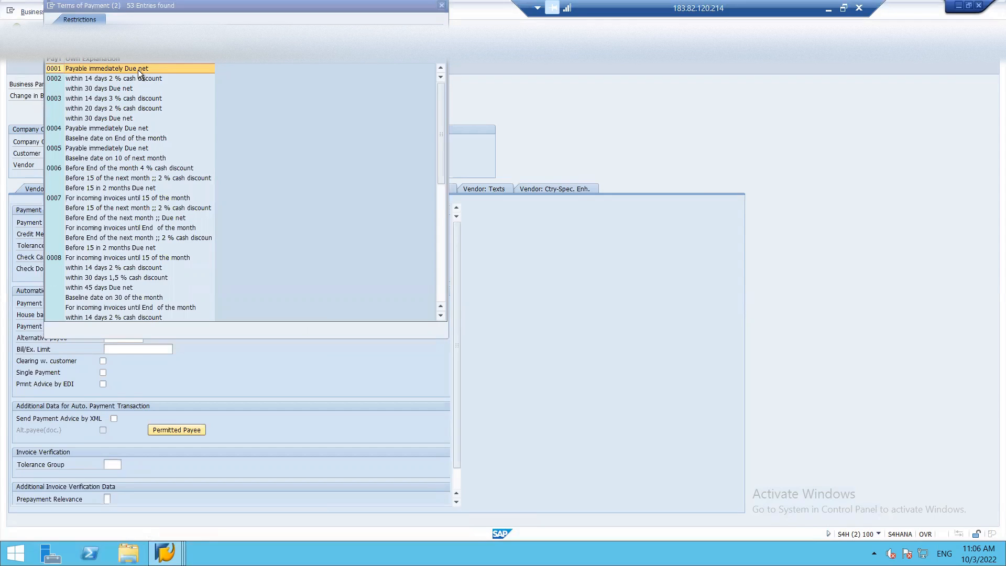
{"action": "double_click", "coordinate": [138, 70]}
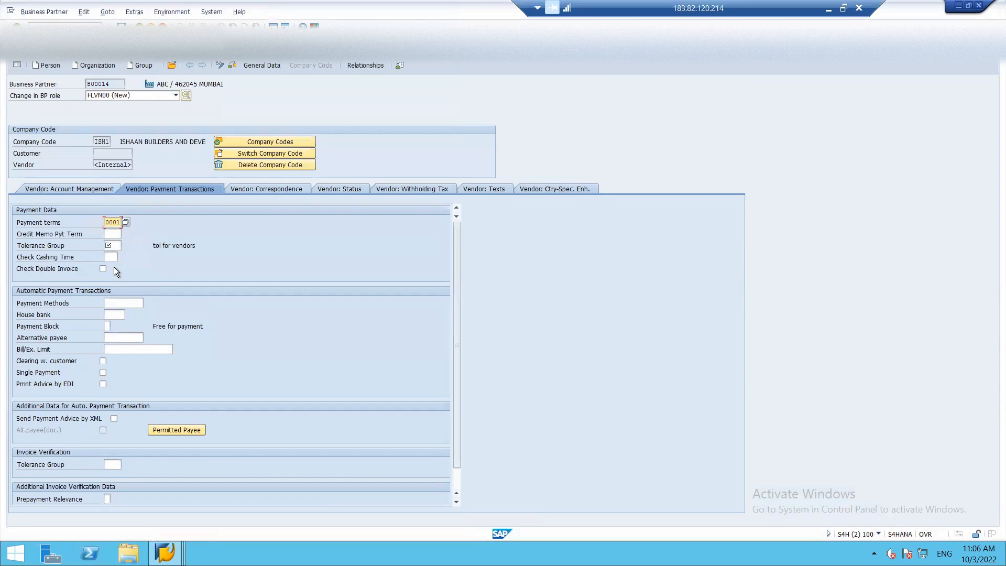
Step: Set the tolerance group in the vendor's payment data to ISHV and save the business partner
{"action": "left_click", "coordinate": [120, 245]}
{"action": "left_click", "coordinate": [125, 244]}
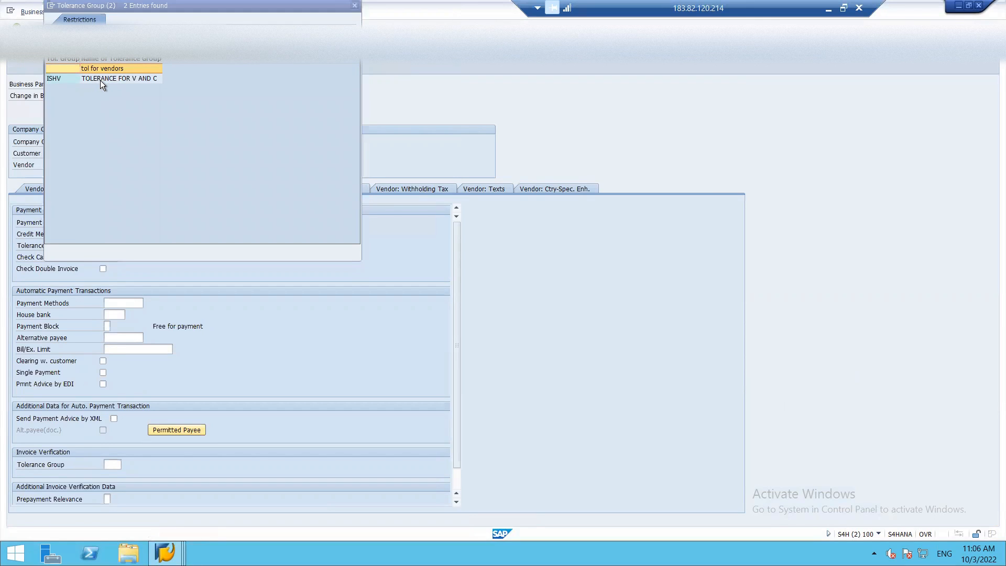
{"action": "key", "text": "Return"}
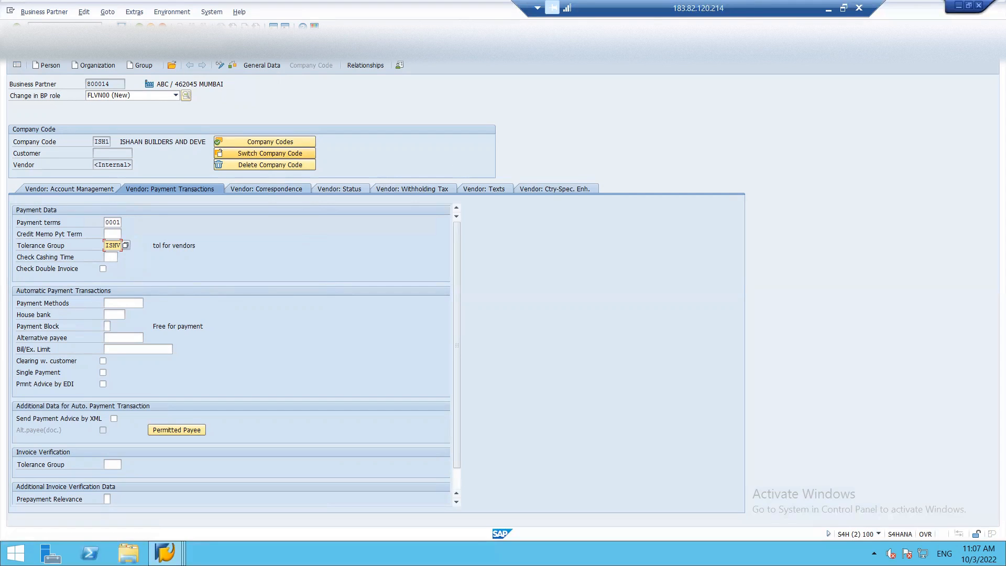
{"action": "left_click", "coordinate": [122, 26]}
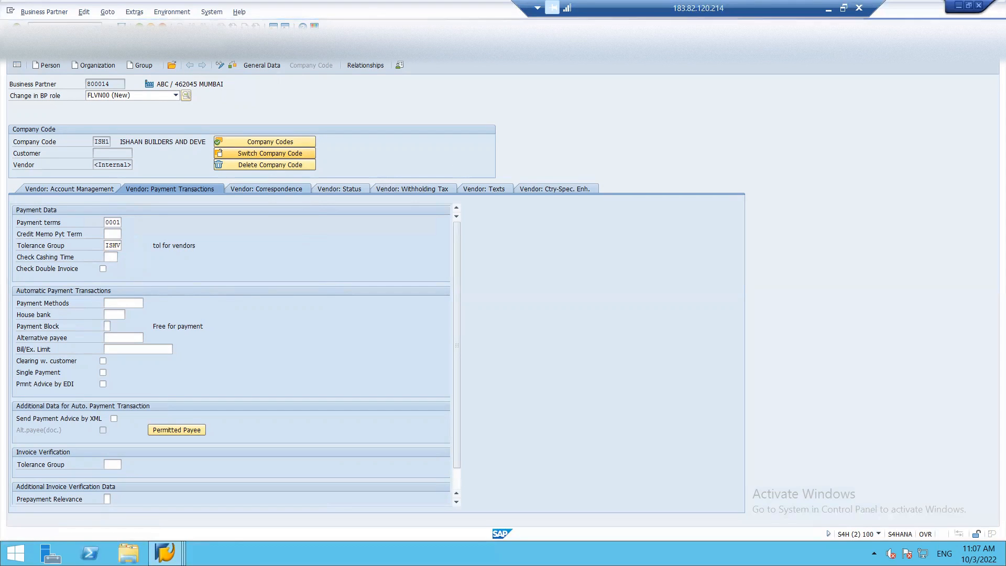